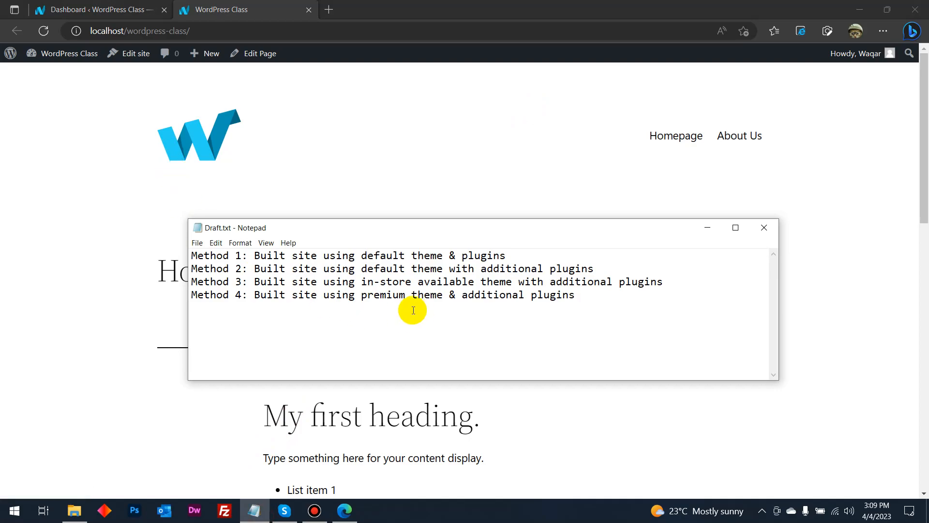
Review the Method 1 line in the Draft.txt notes and look over the site's homepage from header to footer.
{"action": "left_click_drag", "start_coordinate": [514, 249], "coordinate": [178, 250]}
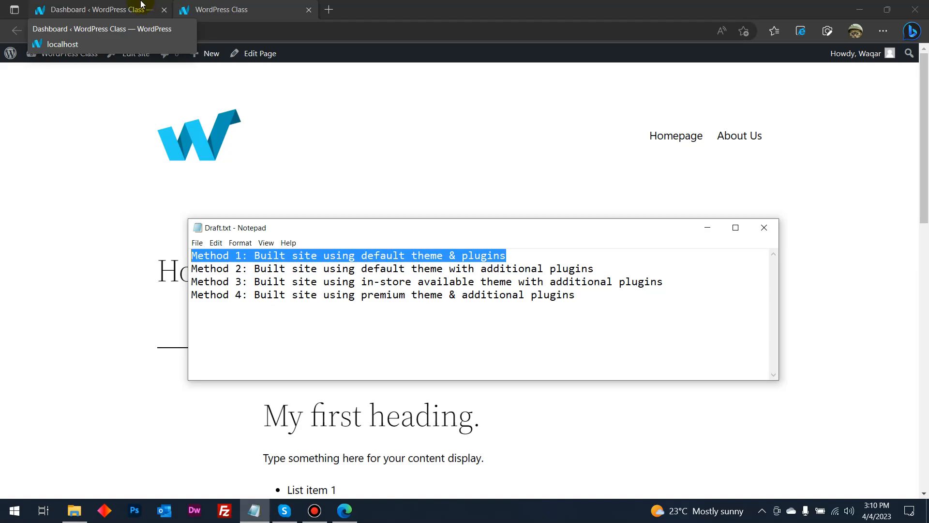
{"action": "left_click", "coordinate": [150, 166]}
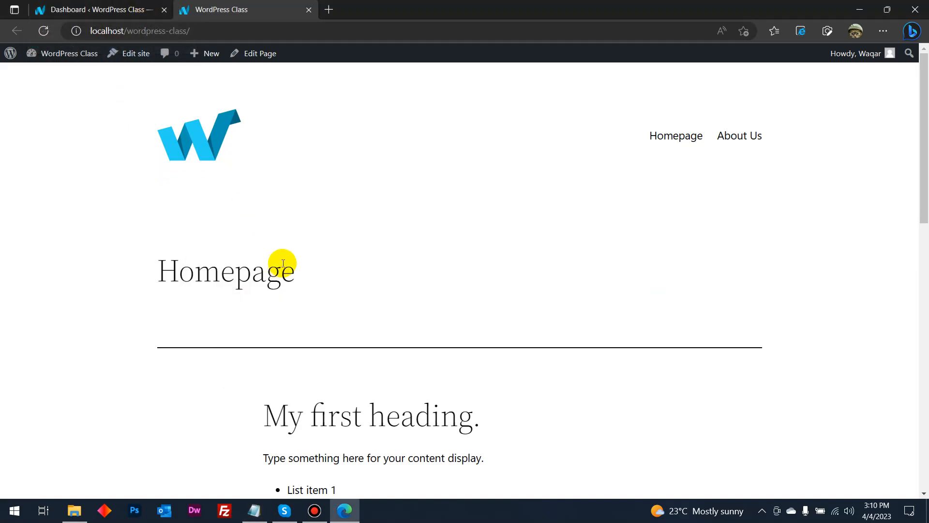
{"action": "scroll", "coordinate": [283, 254], "scroll_direction": "down", "scroll_amount": 7}
{"action": "scroll", "coordinate": [282, 254], "scroll_direction": "down", "scroll_amount": 7}
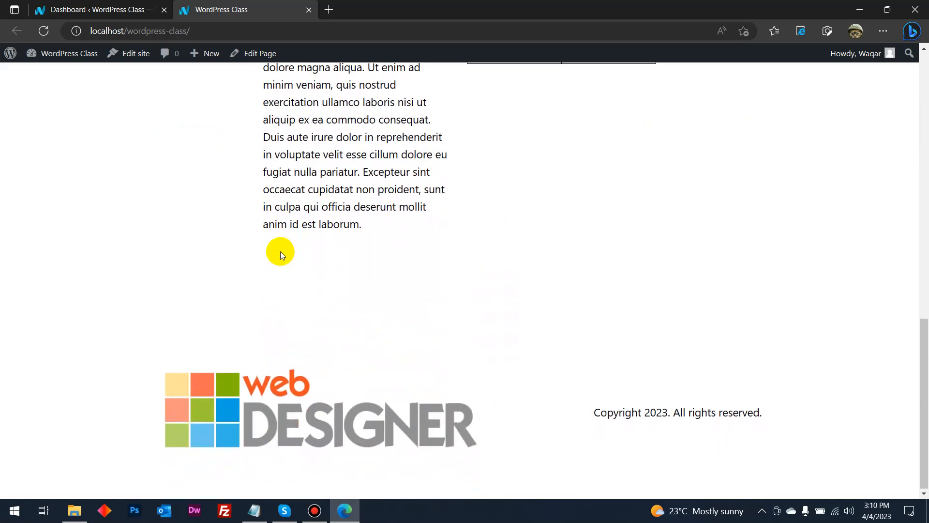
{"action": "scroll", "coordinate": [283, 254], "scroll_direction": "up", "scroll_amount": 8}
{"action": "scroll", "coordinate": [281, 253], "scroll_direction": "up", "scroll_amount": 6}
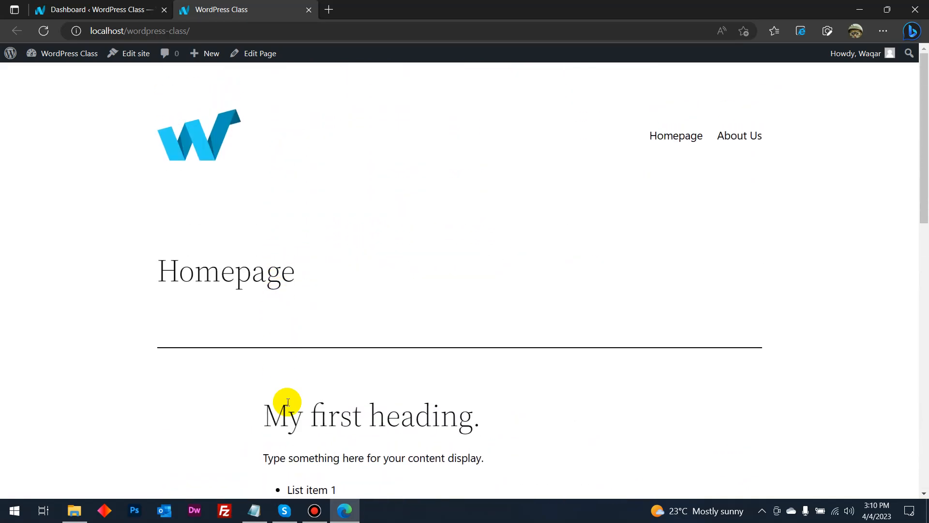
{"action": "left_click", "coordinate": [255, 517]}
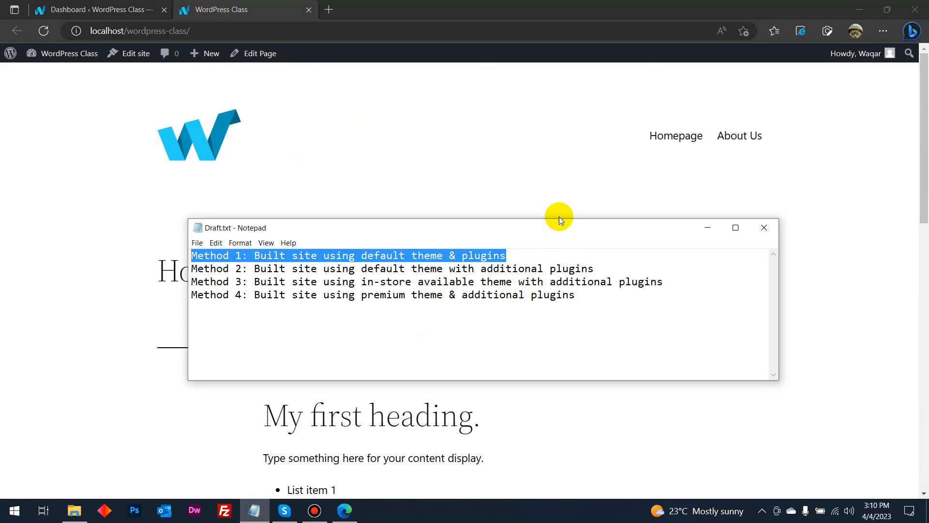
{"action": "left_click", "coordinate": [545, 178]}
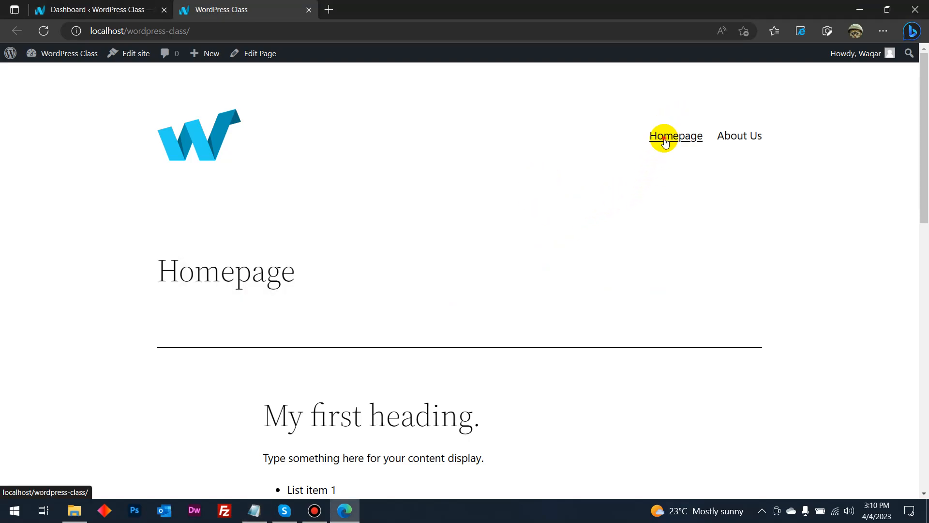
Examine the About Us page's header, text and footer copyright line, and return to the site's homepage.
{"action": "left_click", "coordinate": [744, 144]}
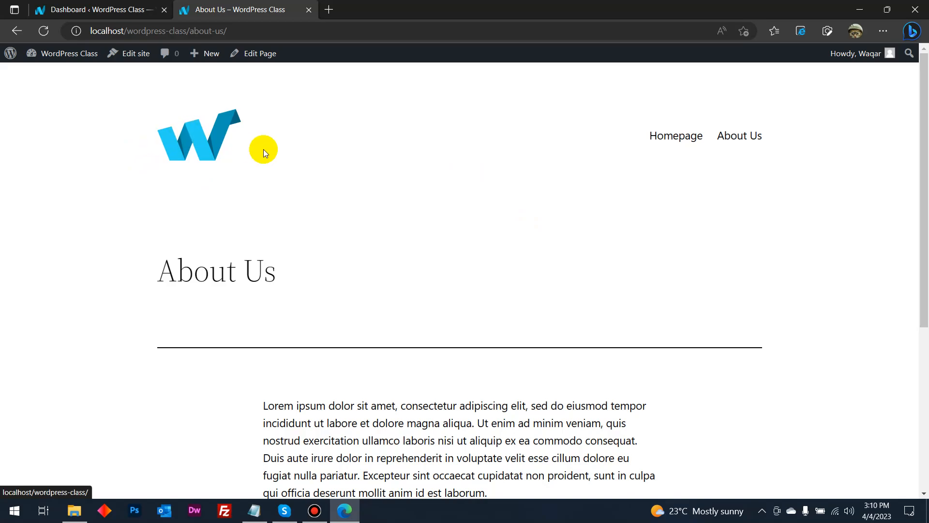
{"action": "scroll", "coordinate": [261, 149], "scroll_direction": "down", "scroll_amount": 5}
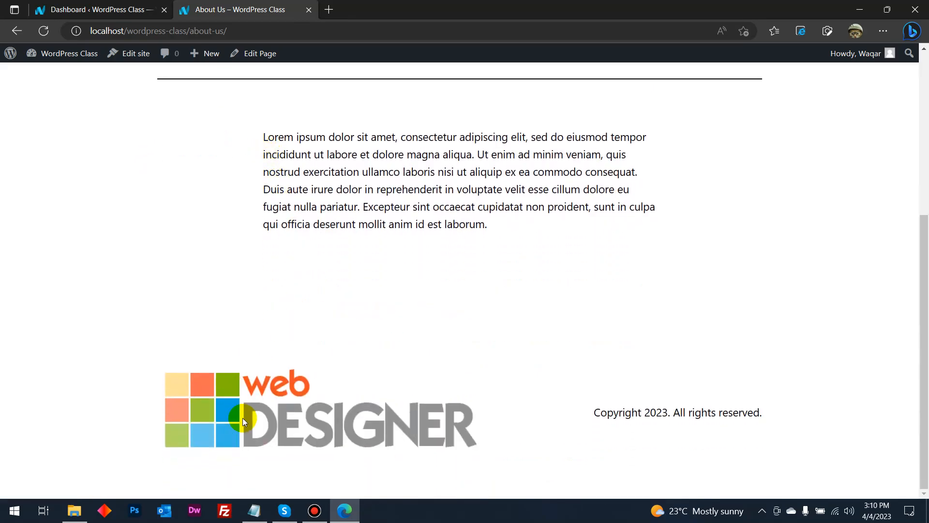
{"action": "left_click_drag", "start_coordinate": [607, 412], "coordinate": [726, 415]}
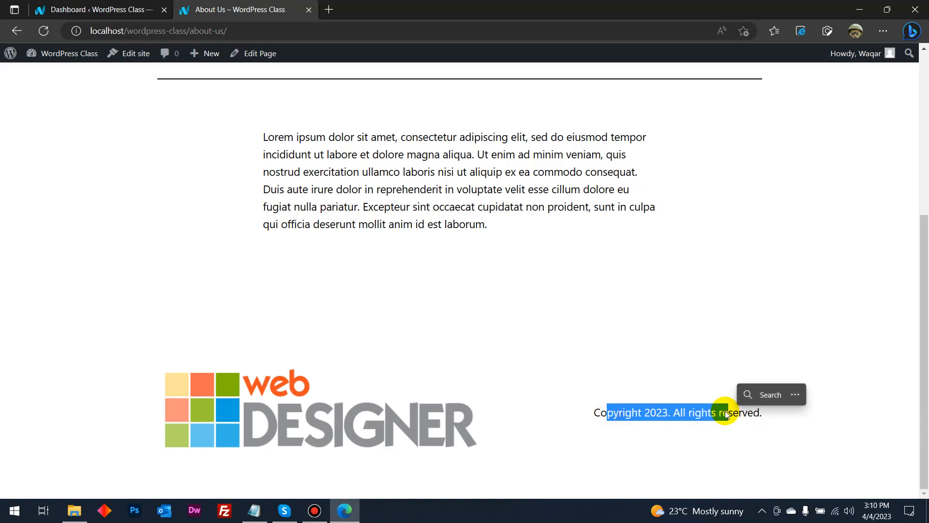
{"action": "scroll", "coordinate": [726, 415], "scroll_direction": "up", "scroll_amount": 5}
{"action": "scroll", "coordinate": [416, 358], "scroll_direction": "down", "scroll_amount": 3}
{"action": "left_click_drag", "start_coordinate": [432, 337], "coordinate": [436, 334]}
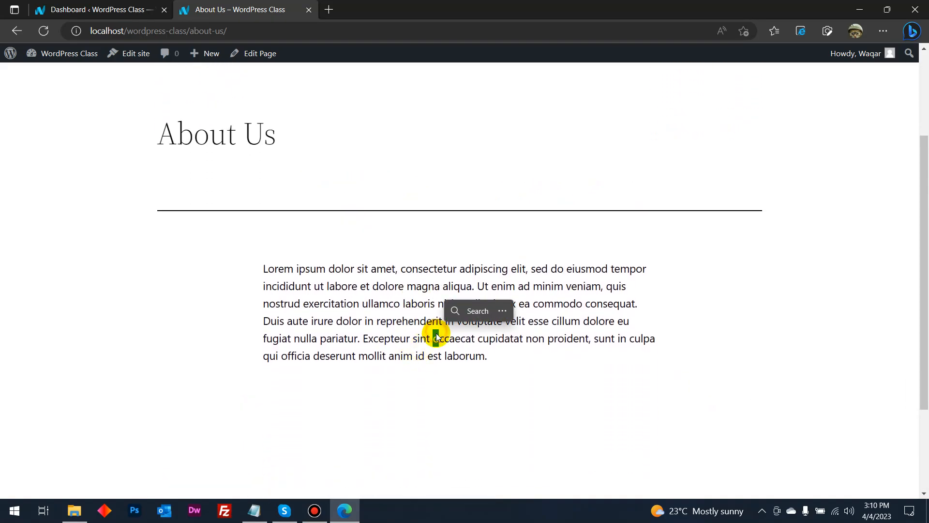
{"action": "left_click", "coordinate": [437, 338]}
{"action": "scroll", "coordinate": [410, 273], "scroll_direction": "up", "scroll_amount": 3}
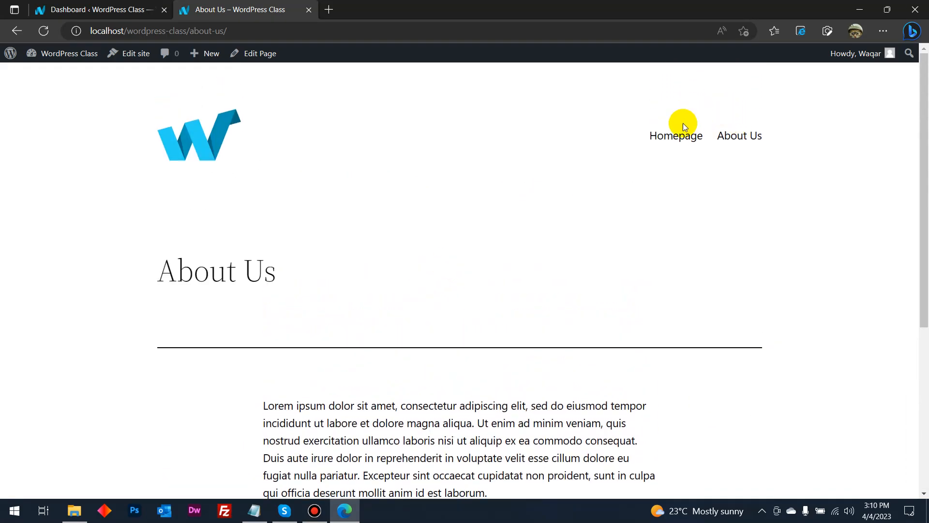
{"action": "left_click", "coordinate": [673, 135]}
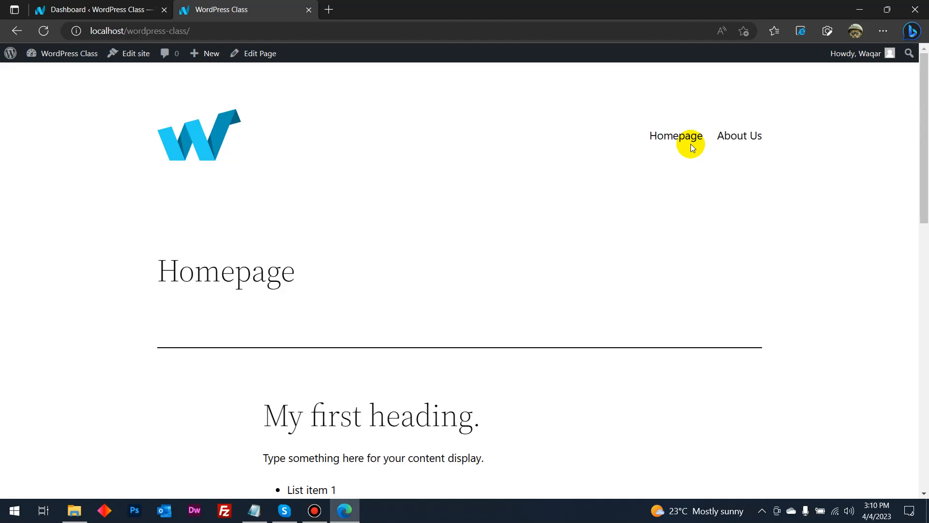
Create a new post from the site's admin dashboard and title it "My first blog post".
{"action": "left_click", "coordinate": [118, 6]}
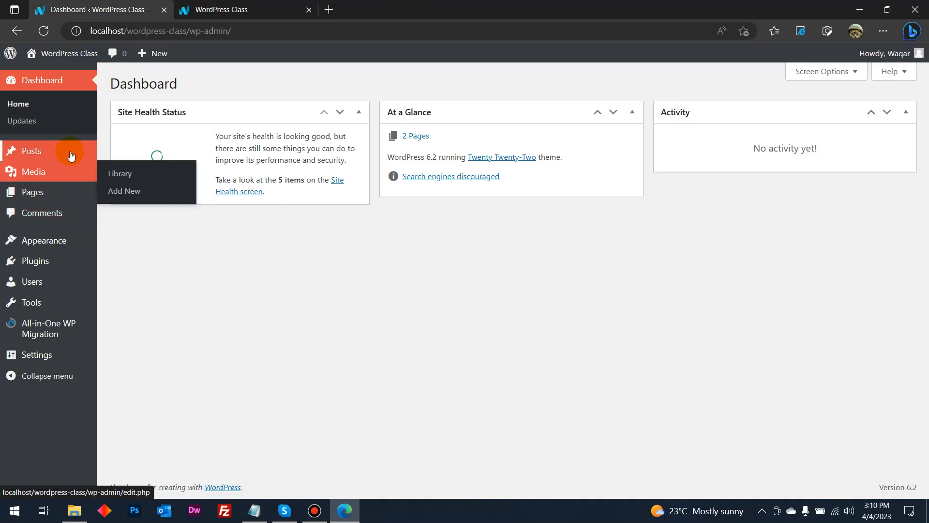
{"action": "mouse_move", "coordinate": [70, 151]}
{"action": "left_click", "coordinate": [135, 162]}
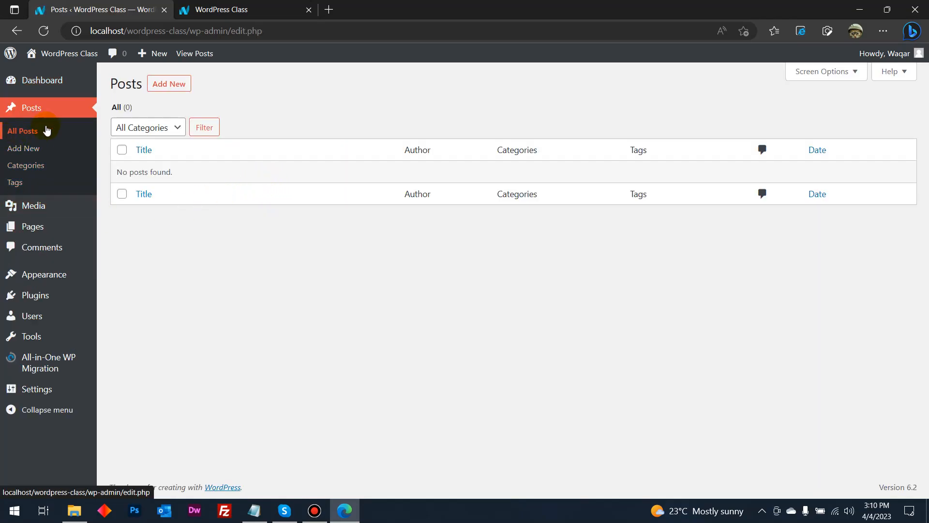
{"action": "left_click", "coordinate": [168, 87]}
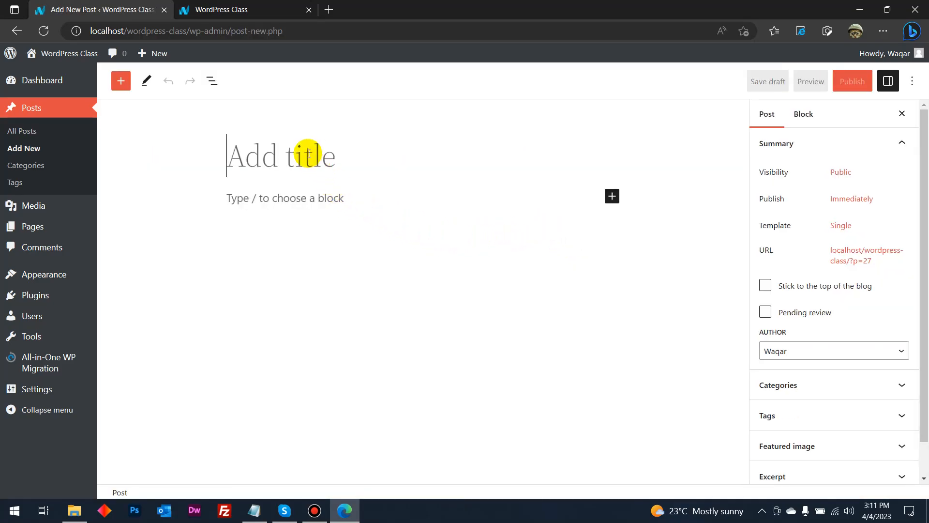
{"action": "type", "text": "My first blog post"}
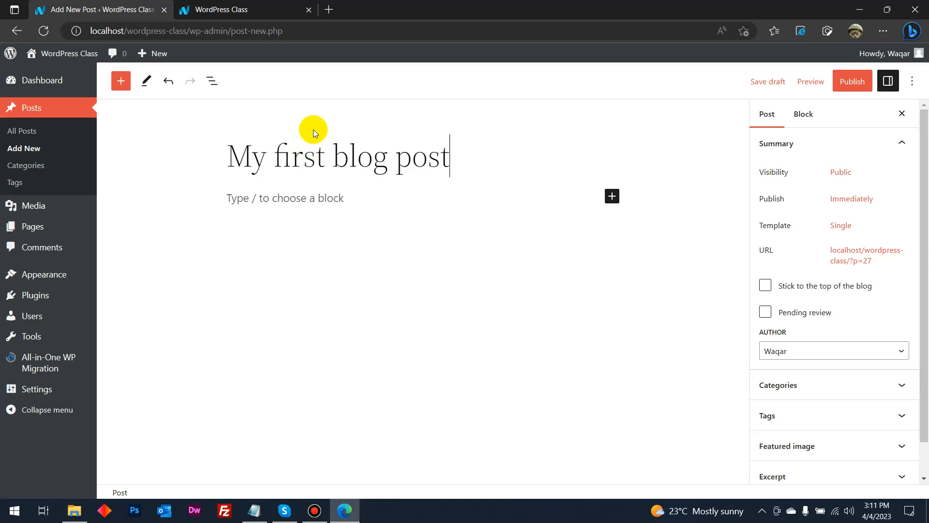
Copy the lorem ipsum paragraph under "Follow us on social media" on the homepage and paste it as the post's body.
{"action": "left_click", "coordinate": [309, 193]}
{"action": "left_click", "coordinate": [271, 6]}
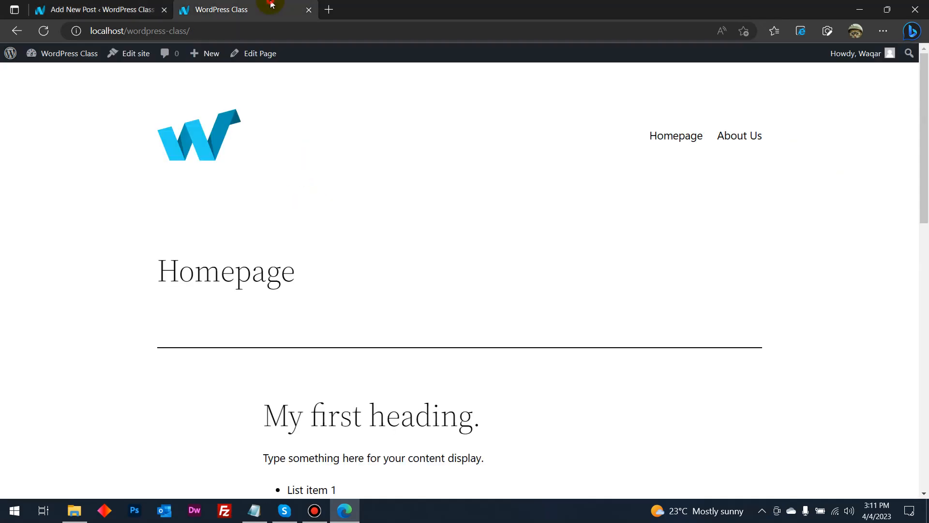
{"action": "scroll", "coordinate": [362, 227], "scroll_direction": "down", "scroll_amount": 10}
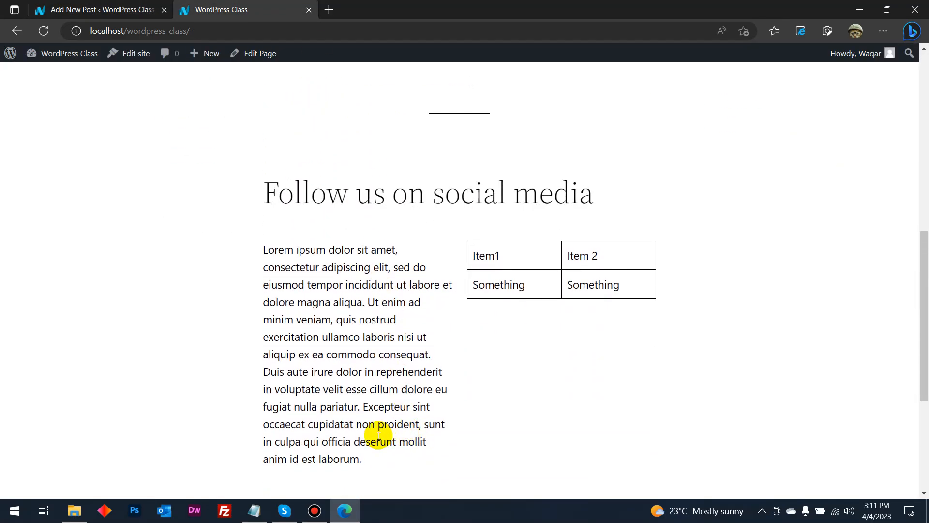
{"action": "left_click", "coordinate": [369, 455]}
{"action": "left_click_drag", "start_coordinate": [356, 428], "coordinate": [256, 247]}
{"action": "key", "text": "ctrl+c"}
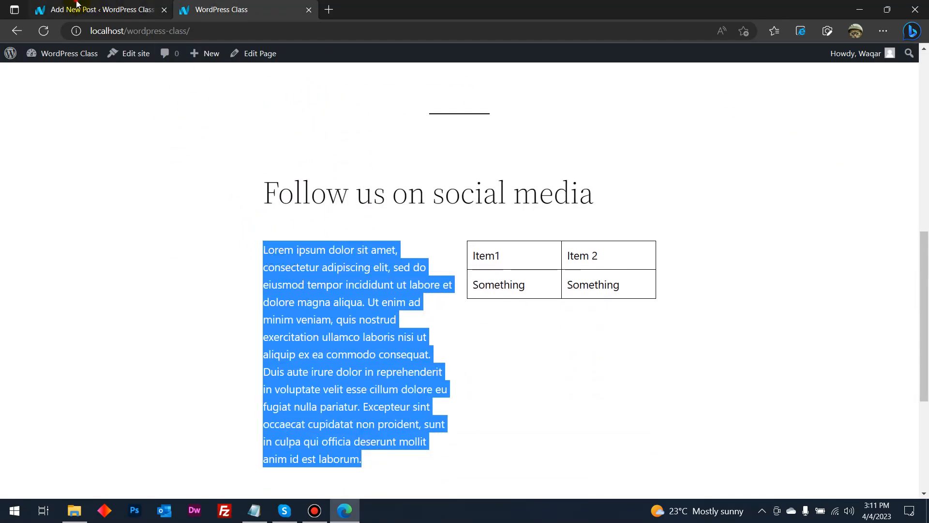
{"action": "left_click", "coordinate": [131, 6]}
{"action": "key", "text": "ctrl+v"}
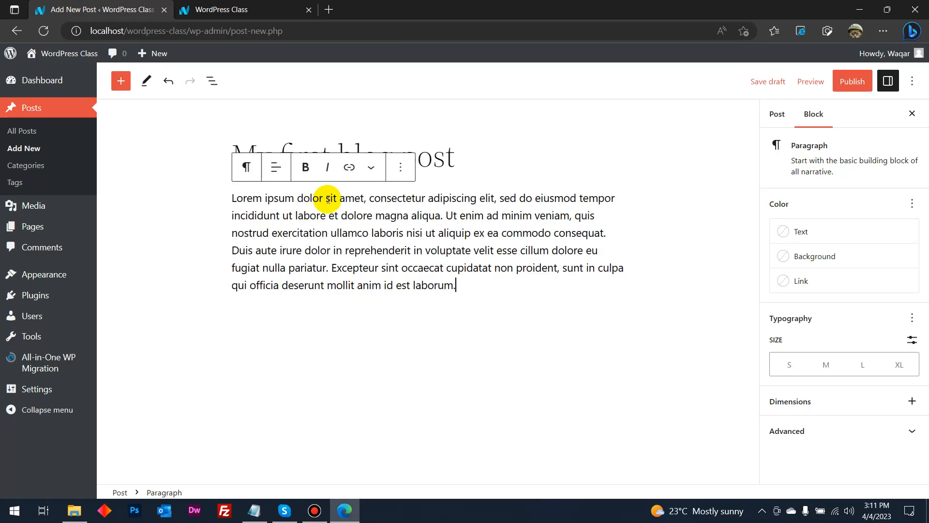
Add two more paragraphs with the same lorem ipsum text below the first one.
{"action": "key", "text": "Return"}
{"action": "key", "text": "ctrl+v"}
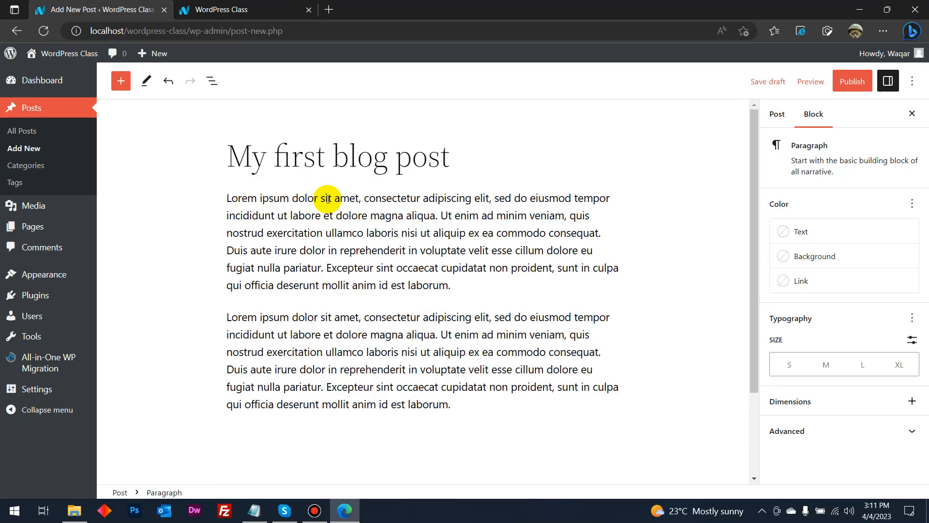
{"action": "key", "text": "Return"}
{"action": "key", "text": "ctrl+v"}
{"action": "scroll", "coordinate": [329, 199], "scroll_direction": "up", "scroll_amount": 2}
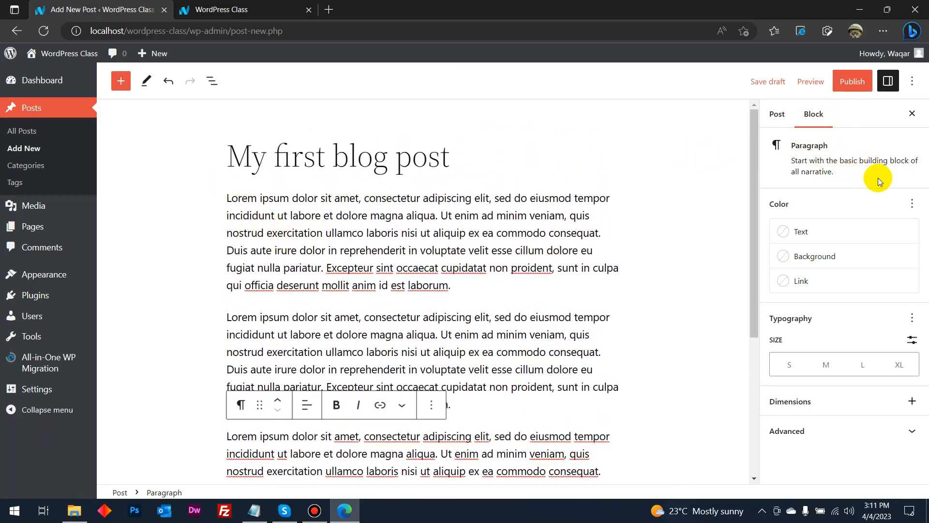
Assign the post to the Uncategorized category and open the post's tag settings.
{"action": "left_click", "coordinate": [780, 117]}
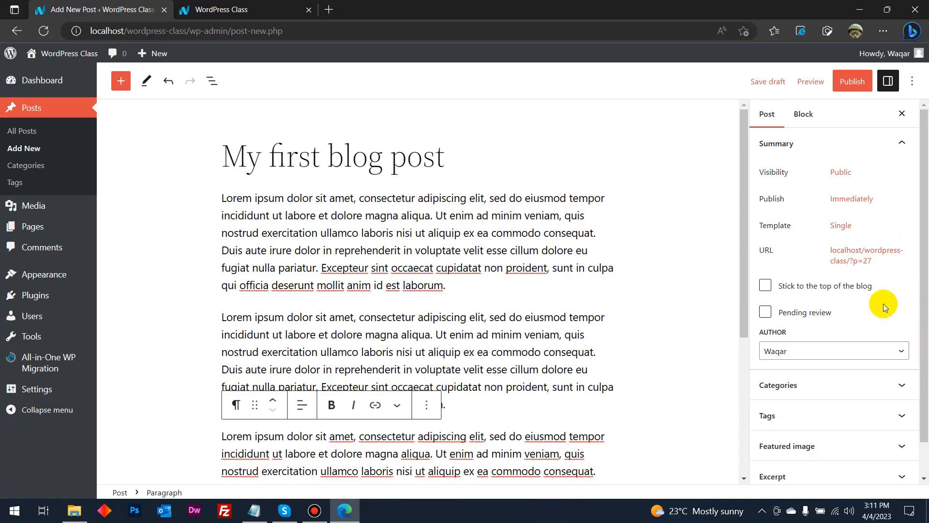
{"action": "scroll", "coordinate": [833, 302], "scroll_direction": "down", "scroll_amount": 1}
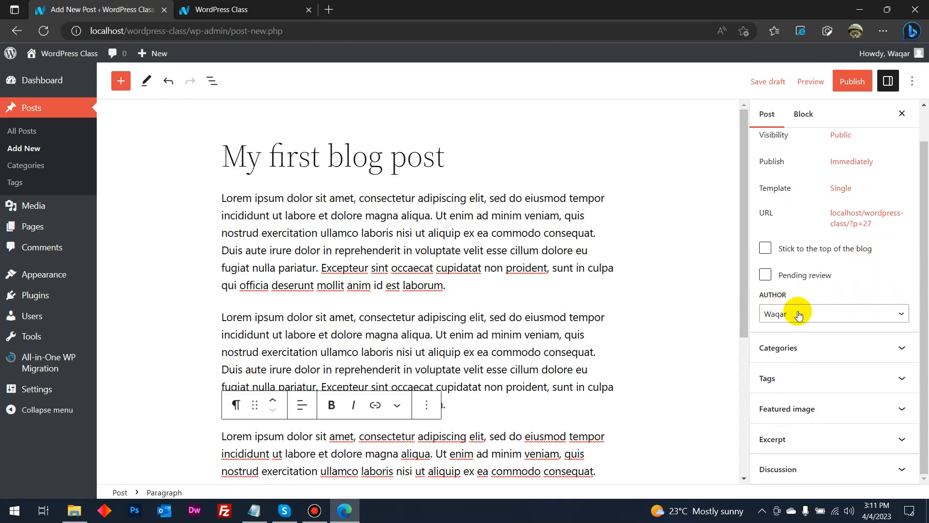
{"action": "left_click", "coordinate": [886, 350]}
{"action": "left_click", "coordinate": [802, 326]}
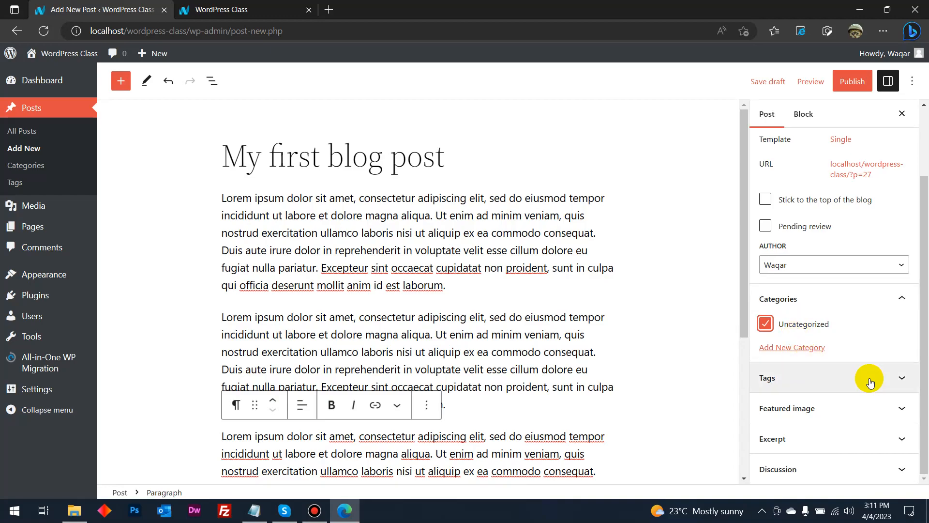
{"action": "left_click", "coordinate": [823, 377]}
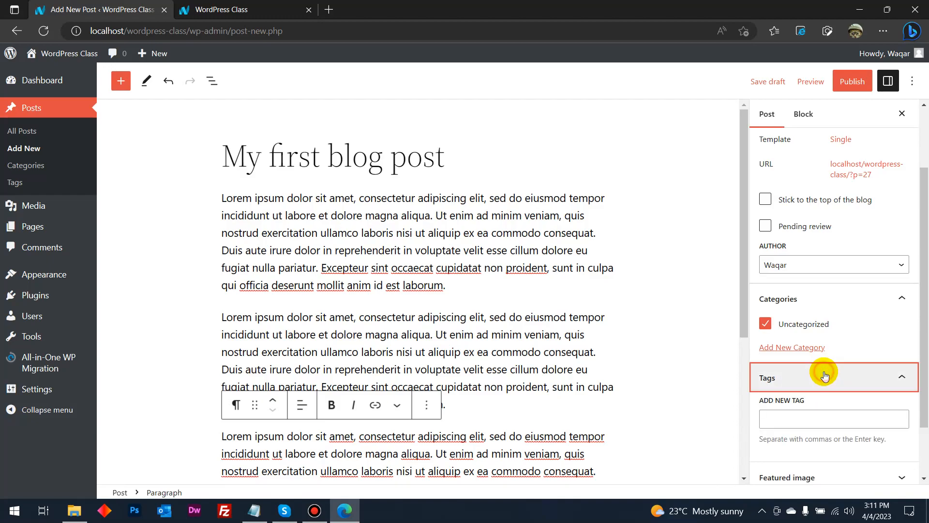
{"action": "left_click", "coordinate": [818, 365]}
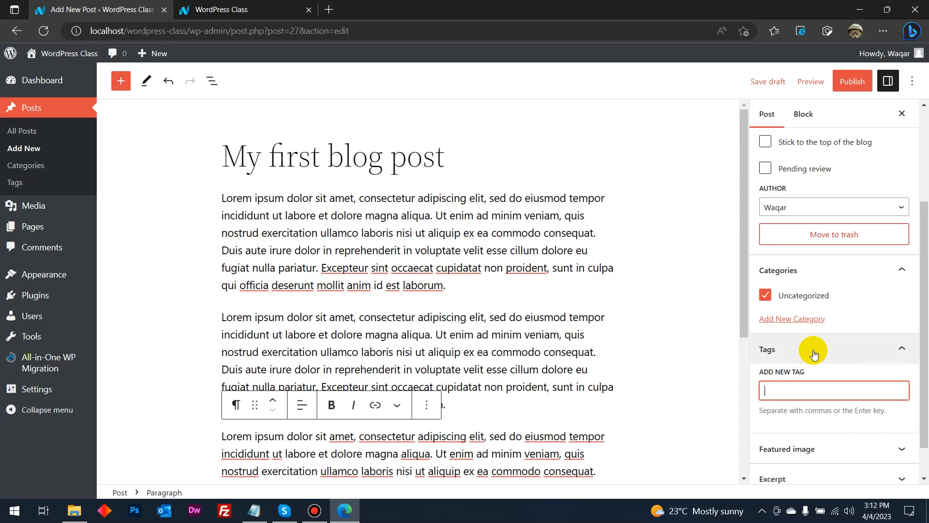
Upload 517-1000x500.jpg from the 1000 x 500 assets folder and set it as the post's featured image.
{"action": "scroll", "coordinate": [818, 377], "scroll_direction": "down", "scroll_amount": 2}
{"action": "left_click", "coordinate": [805, 406]}
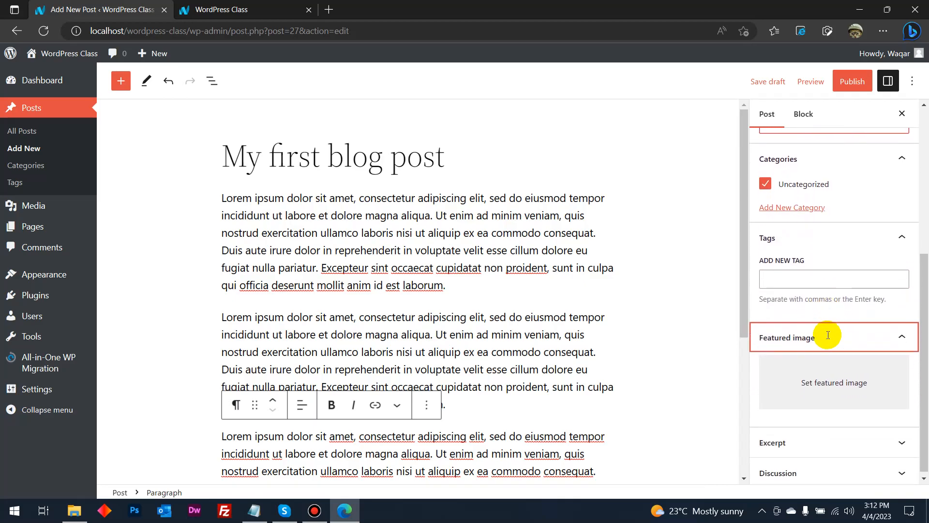
{"action": "left_click", "coordinate": [812, 380]}
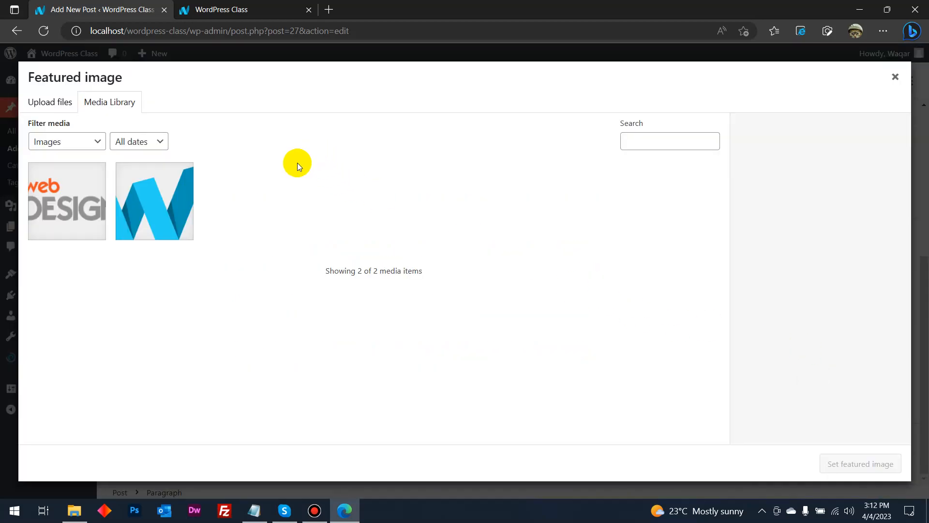
{"action": "left_click", "coordinate": [75, 511]}
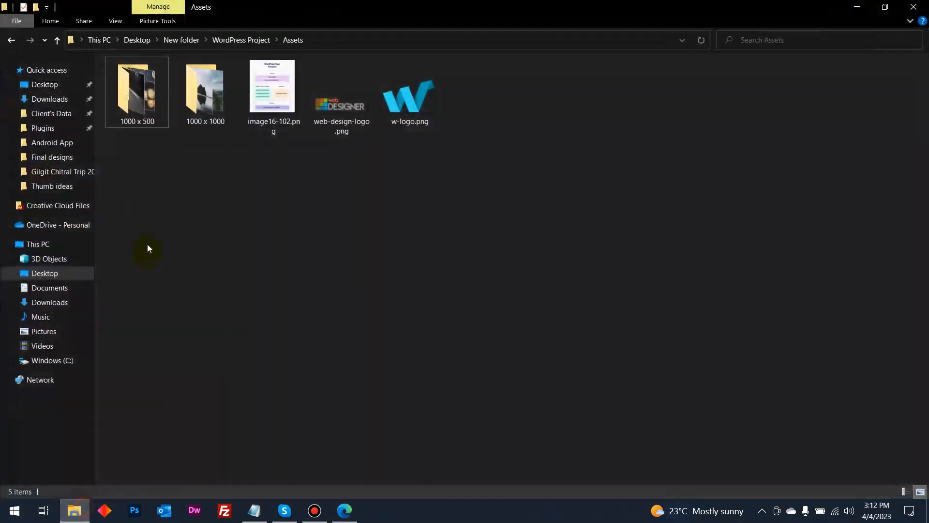
{"action": "double_click", "coordinate": [141, 101]}
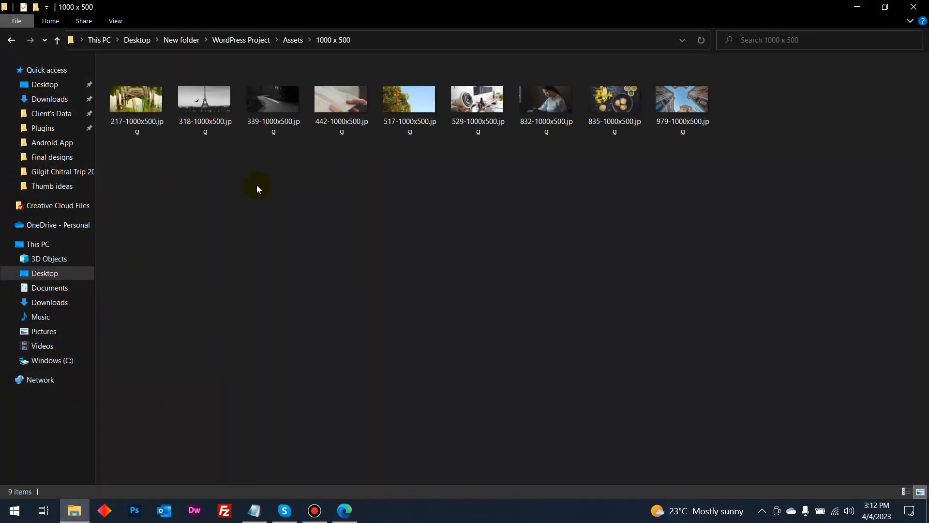
{"action": "left_click_drag", "start_coordinate": [411, 103], "coordinate": [354, 260]}
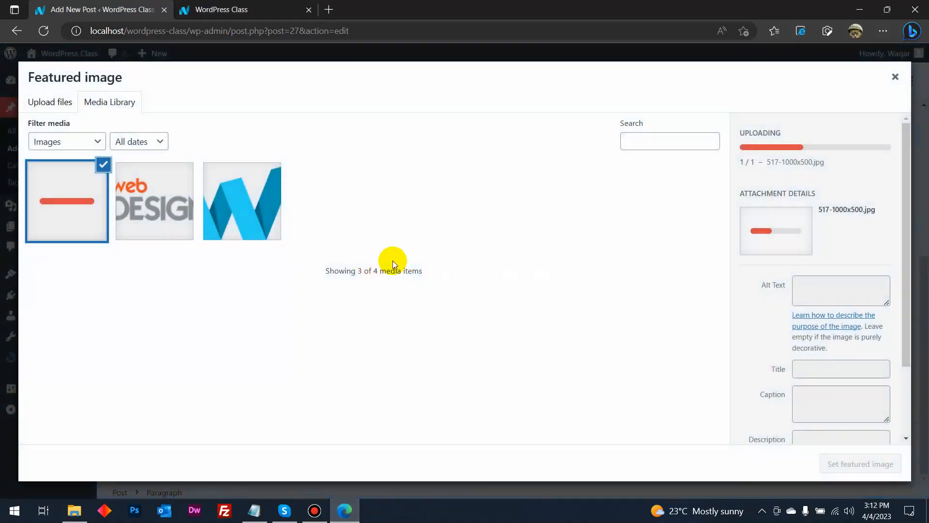
{"action": "left_click", "coordinate": [841, 466]}
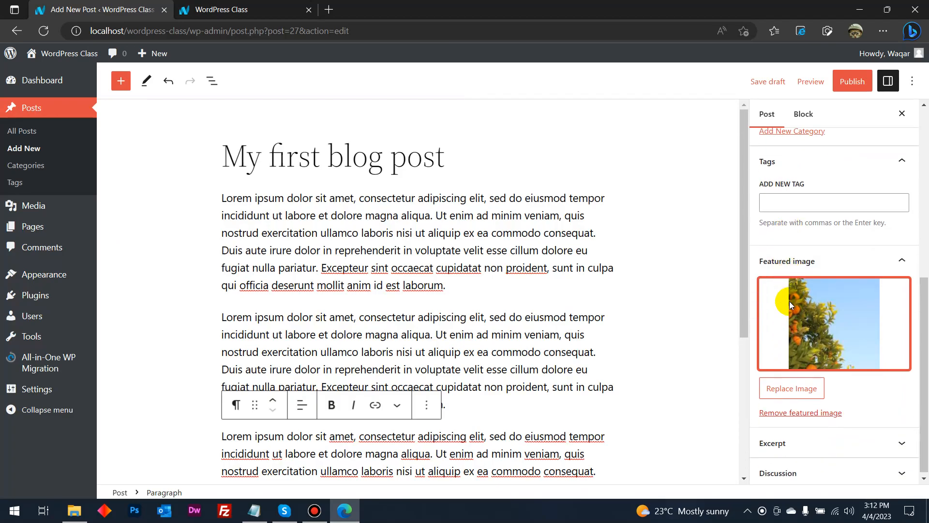
Copy the opening text of the post's first paragraph up to "ex ea commodo consequat." and paste it as the excerpt.
{"action": "left_click", "coordinate": [822, 446]}
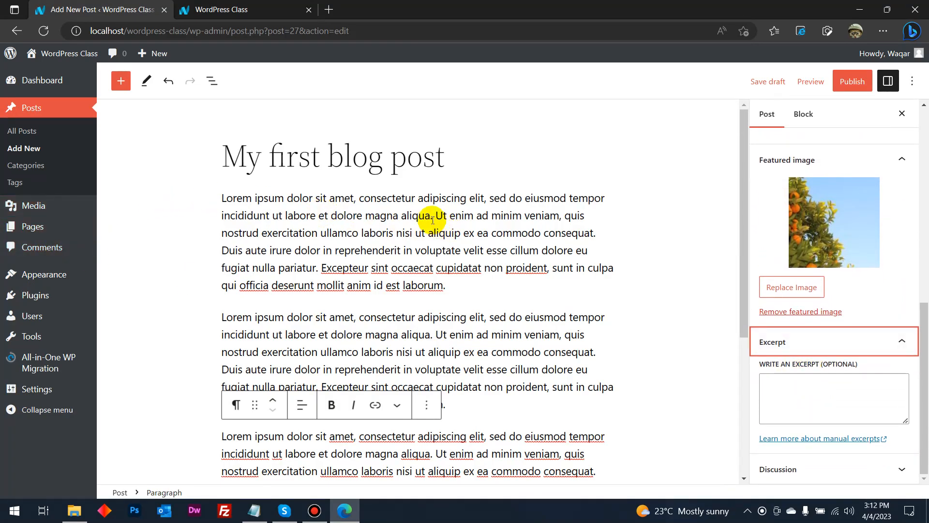
{"action": "left_click_drag", "start_coordinate": [597, 234], "coordinate": [217, 202]}
{"action": "key", "text": "ctrl+c"}
{"action": "left_click", "coordinate": [827, 407]}
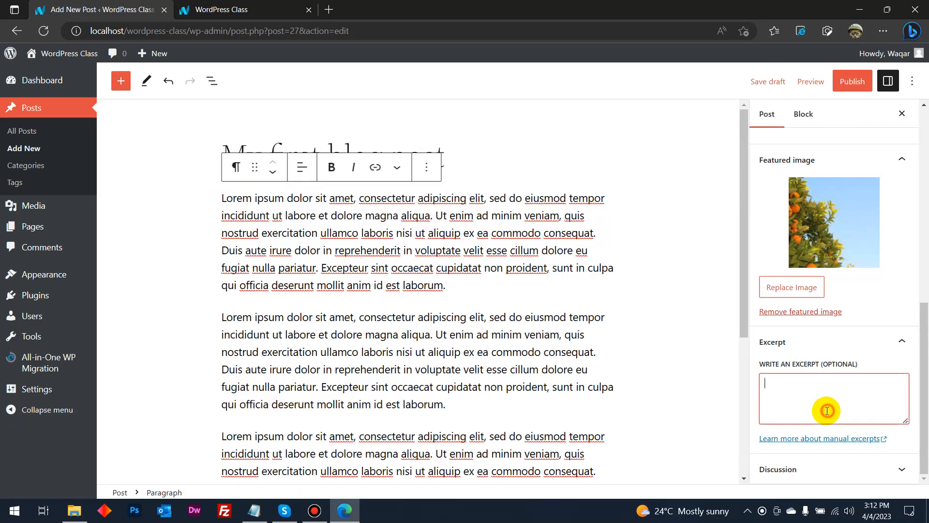
{"action": "key", "text": "ctrl+v"}
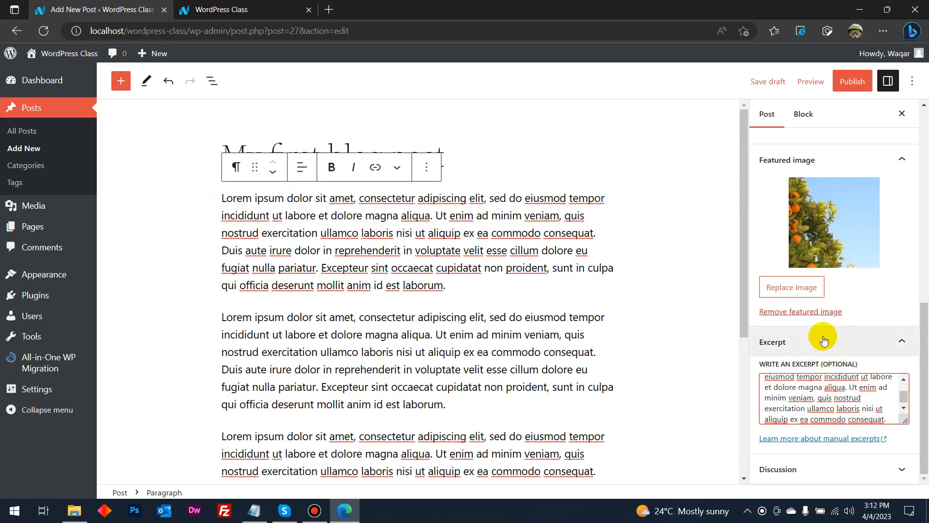
Expand the post's discussion settings and publish the post.
{"action": "left_click", "coordinate": [791, 469]}
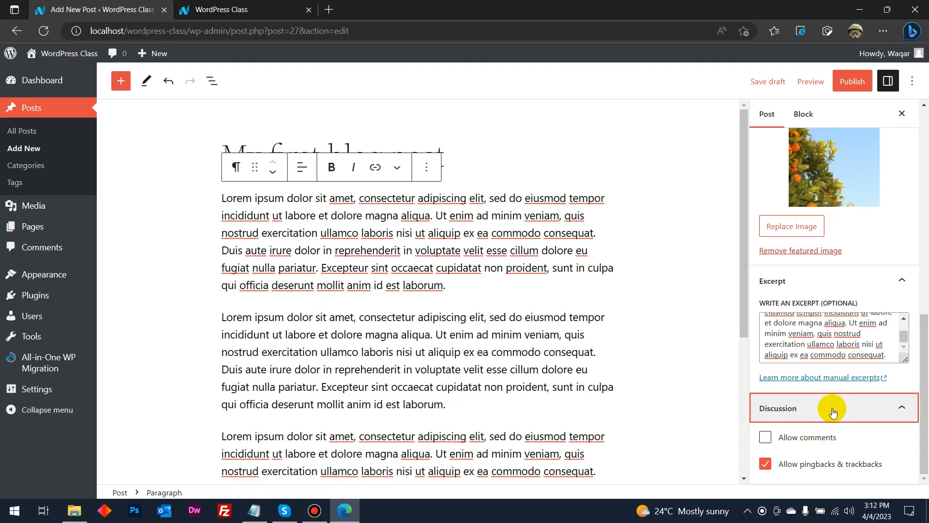
{"action": "left_click", "coordinate": [854, 83]}
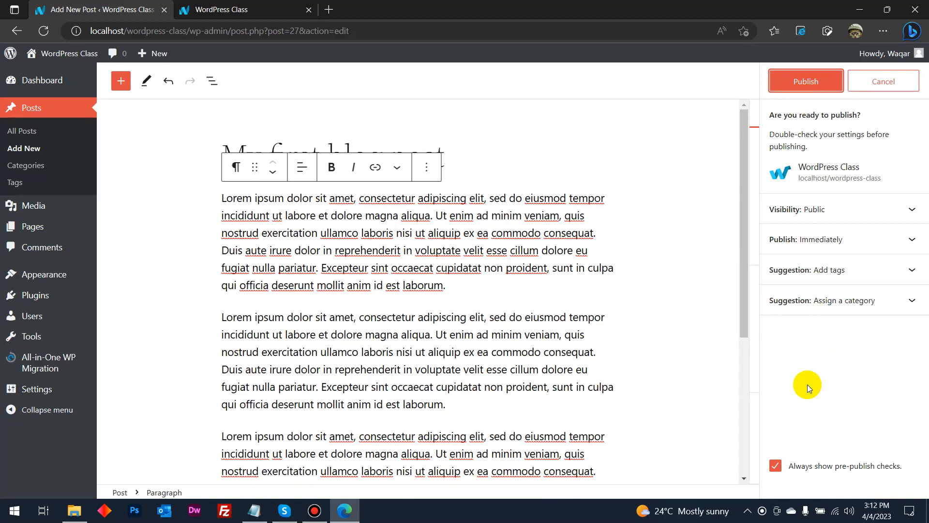
{"action": "left_click", "coordinate": [805, 88]}
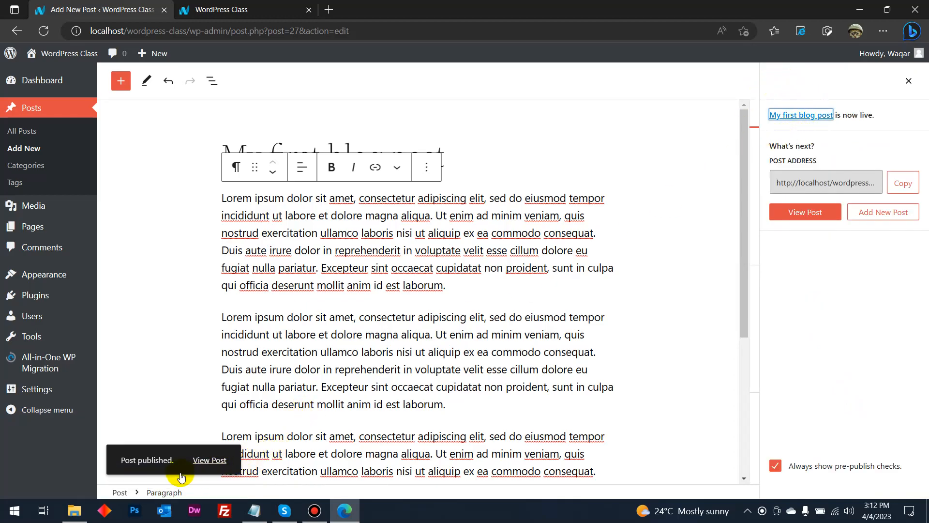
View the published post and examine its featured image, body text, date, author and category.
{"action": "left_click", "coordinate": [208, 461]}
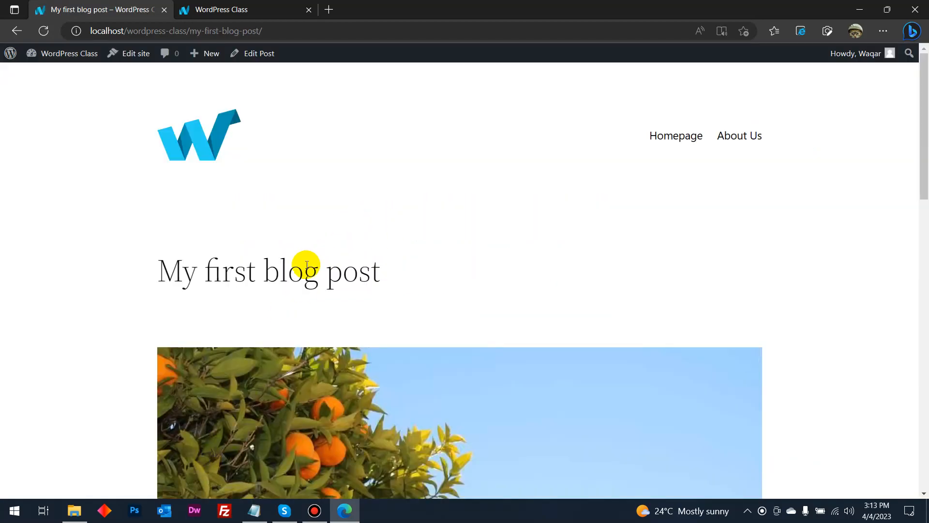
{"action": "scroll", "coordinate": [368, 250], "scroll_direction": "down", "scroll_amount": 5}
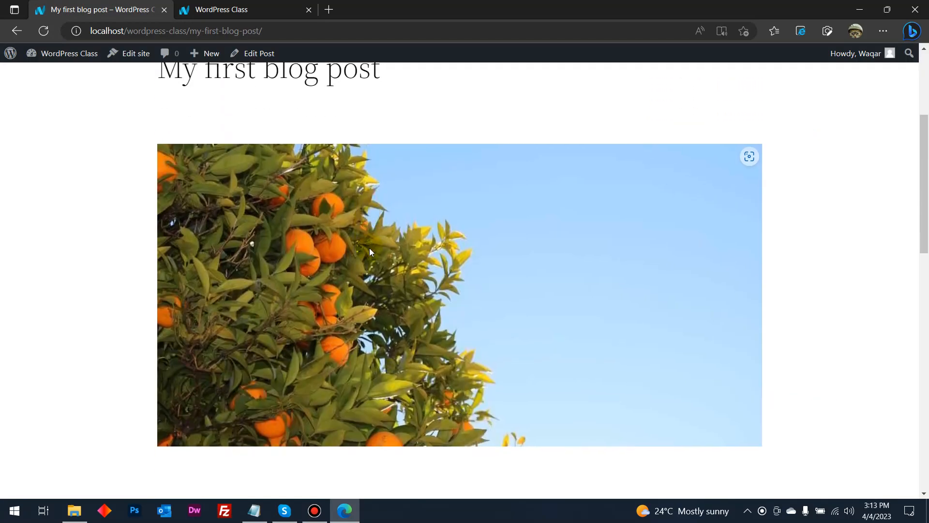
{"action": "scroll", "coordinate": [372, 248], "scroll_direction": "up", "scroll_amount": 5}
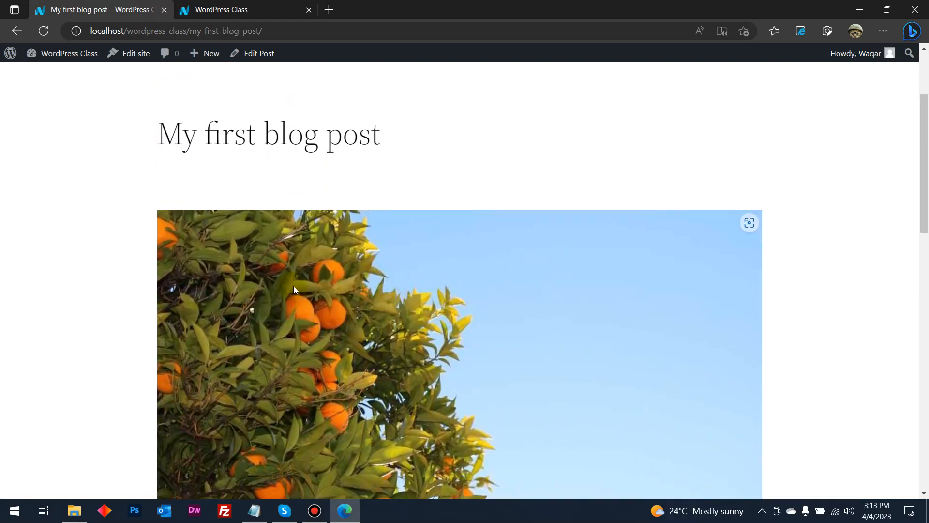
{"action": "scroll", "coordinate": [293, 285], "scroll_direction": "down", "scroll_amount": 6}
{"action": "scroll", "coordinate": [305, 285], "scroll_direction": "down", "scroll_amount": 10}
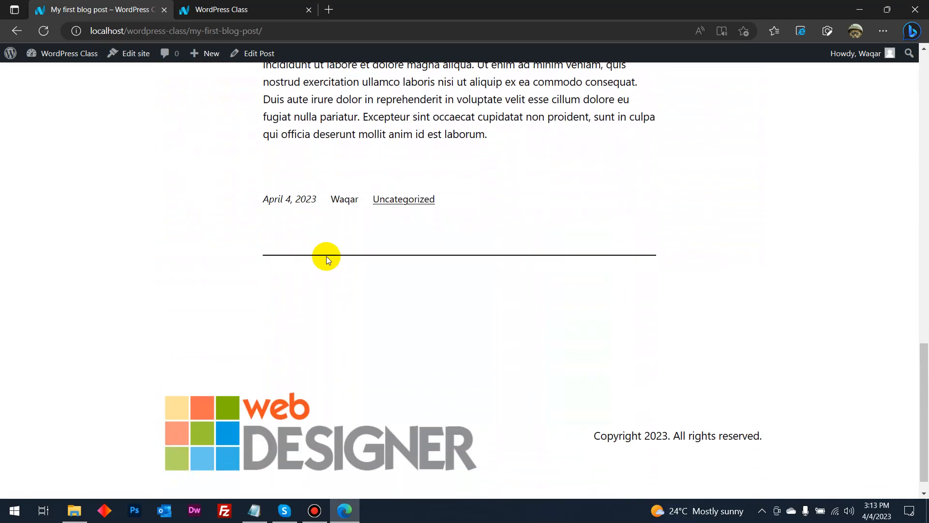
{"action": "left_click_drag", "start_coordinate": [321, 199], "coordinate": [265, 202]}
{"action": "left_click", "coordinate": [343, 199]}
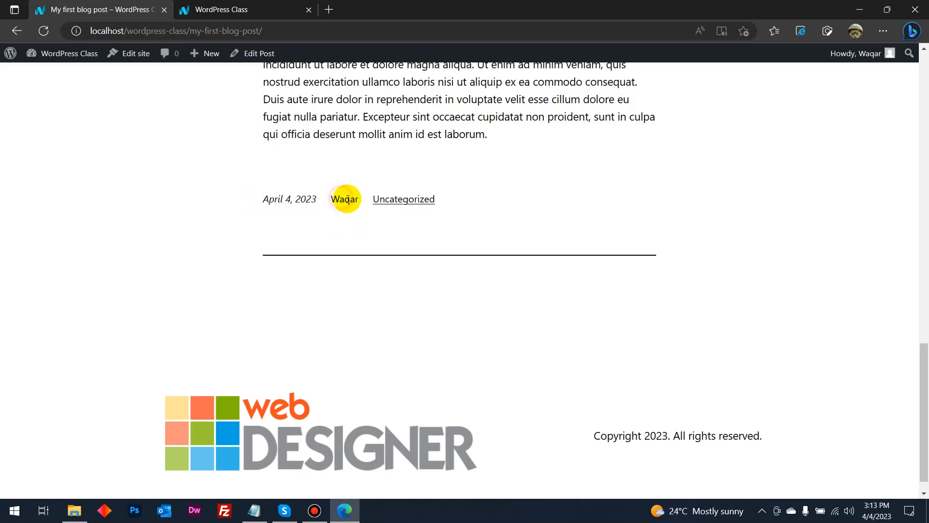
{"action": "scroll", "coordinate": [414, 235], "scroll_direction": "up", "scroll_amount": 15}
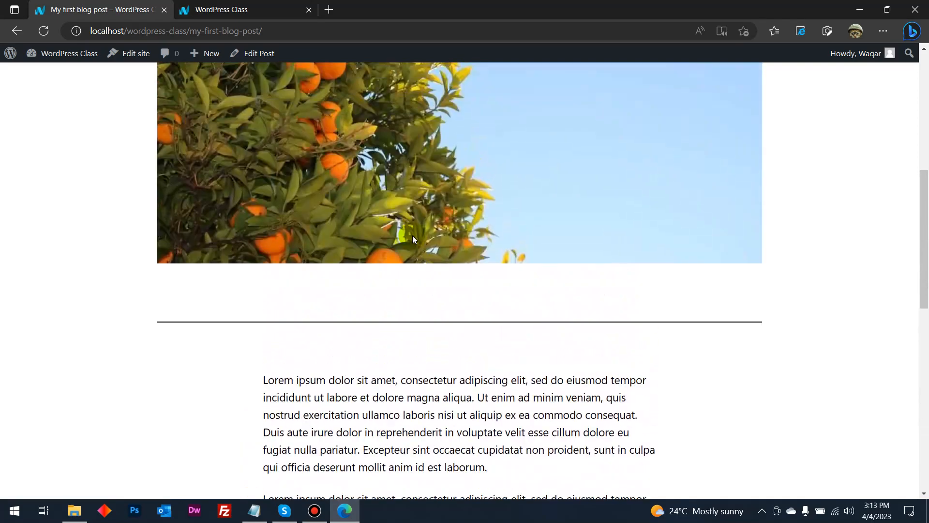
Return to the post editor and start a new post titled "2nd blog post".
{"action": "left_click", "coordinate": [17, 30]}
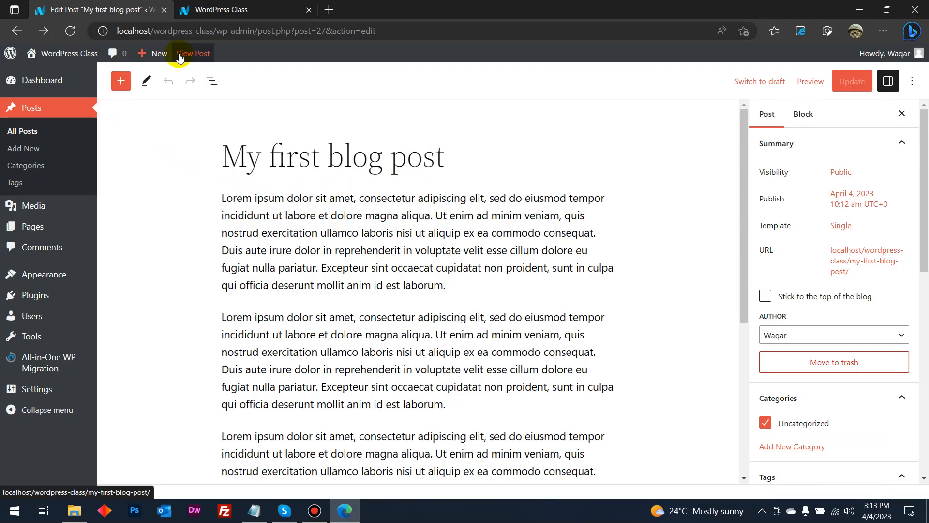
{"action": "mouse_move", "coordinate": [165, 58]}
{"action": "left_click", "coordinate": [146, 75]}
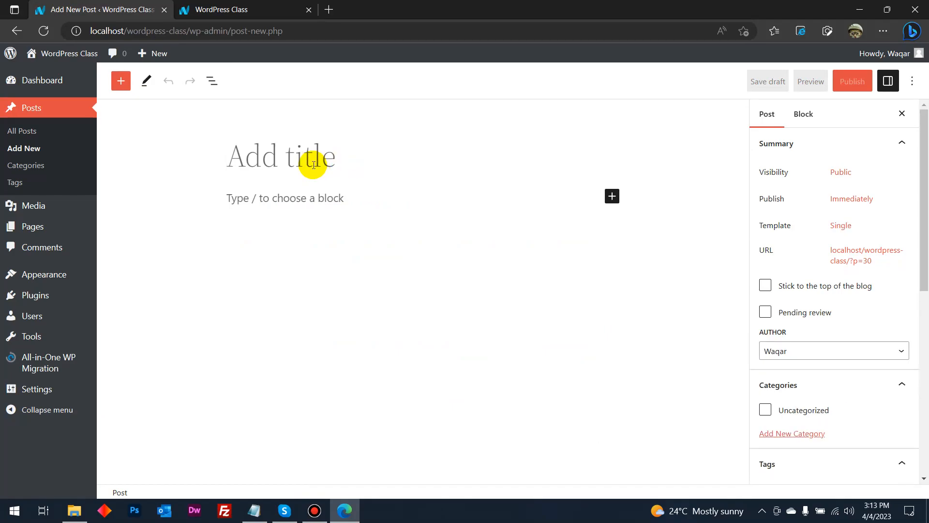
{"action": "type", "text": "2nd blog post"}
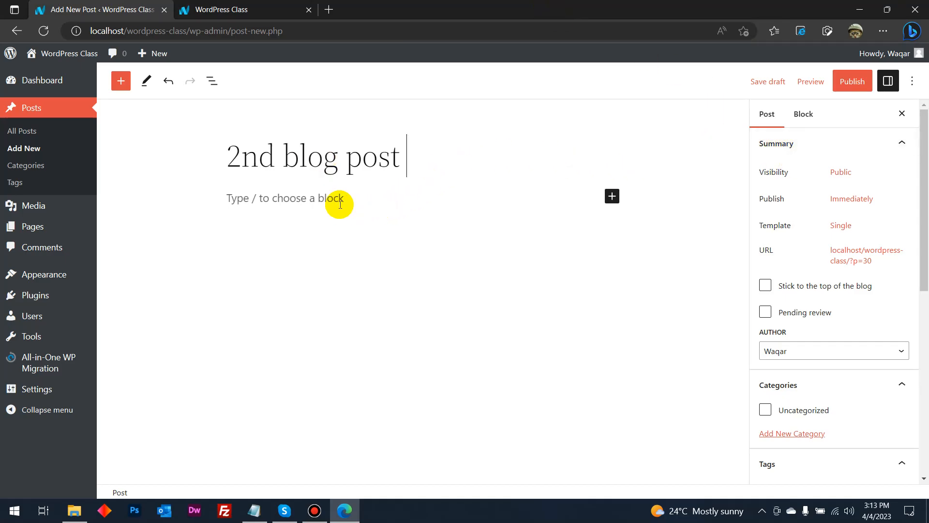
Fill the body of the second post with three copies of the lorem ipsum paragraph.
{"action": "left_click", "coordinate": [275, 4]}
{"action": "left_click", "coordinate": [144, 4]}
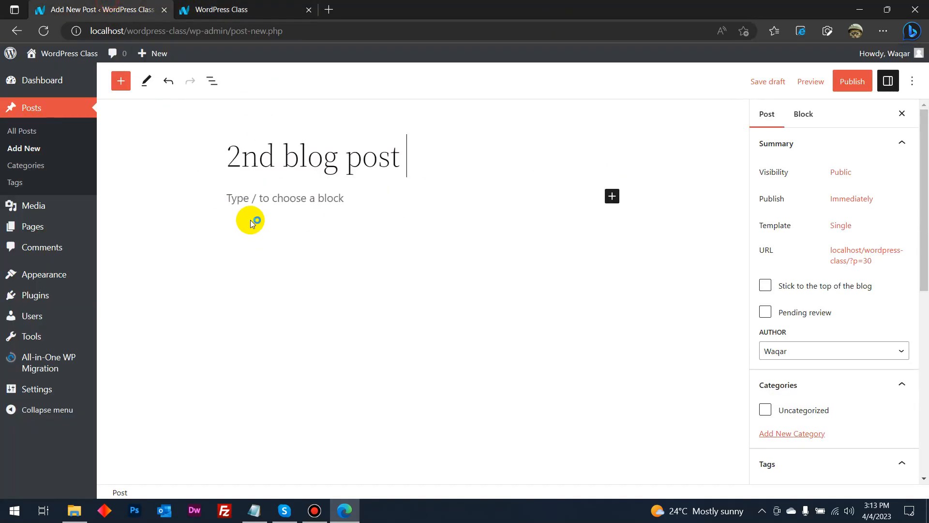
{"action": "left_click", "coordinate": [269, 197]}
{"action": "key", "text": "ctrl+v"}
{"action": "key", "text": "Return"}
{"action": "key", "text": "ctrl+v"}
{"action": "key", "text": "Return"}
{"action": "key", "text": "ctrl+v"}
{"action": "scroll", "coordinate": [276, 197], "scroll_direction": "up", "scroll_amount": 3}
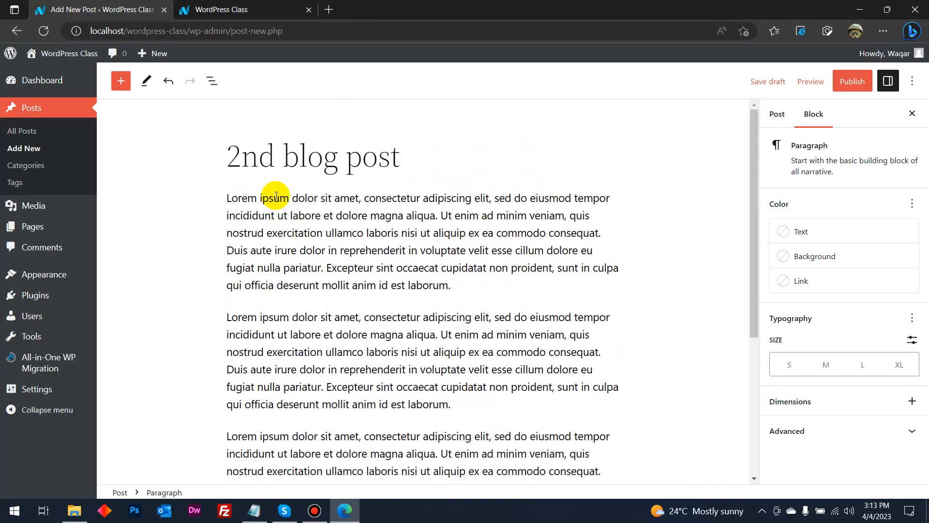
Insert a heading block above the first paragraph with the text "My blog post heading".
{"action": "left_click", "coordinate": [121, 81]}
{"action": "left_click_drag", "start_coordinate": [197, 214], "coordinate": [525, 193]}
{"action": "left_click", "coordinate": [442, 213]}
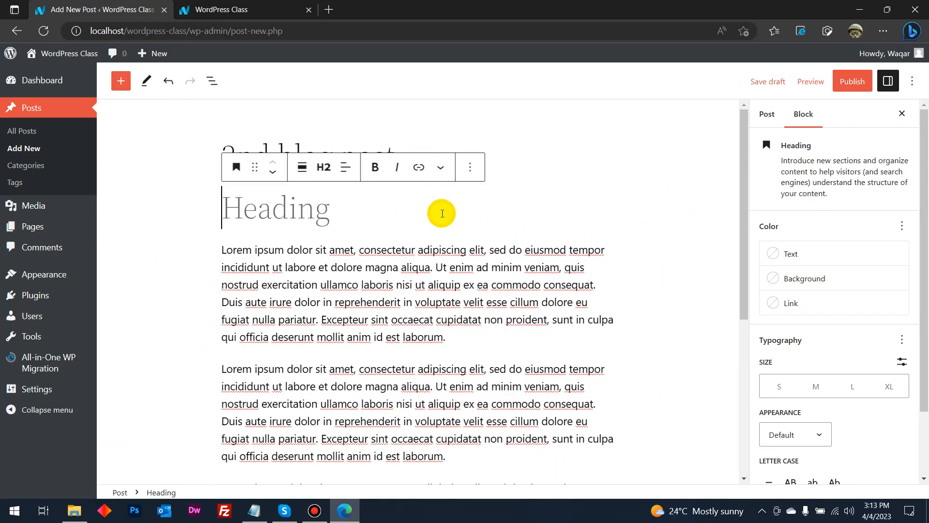
{"action": "type", "text": "My blog post head"}
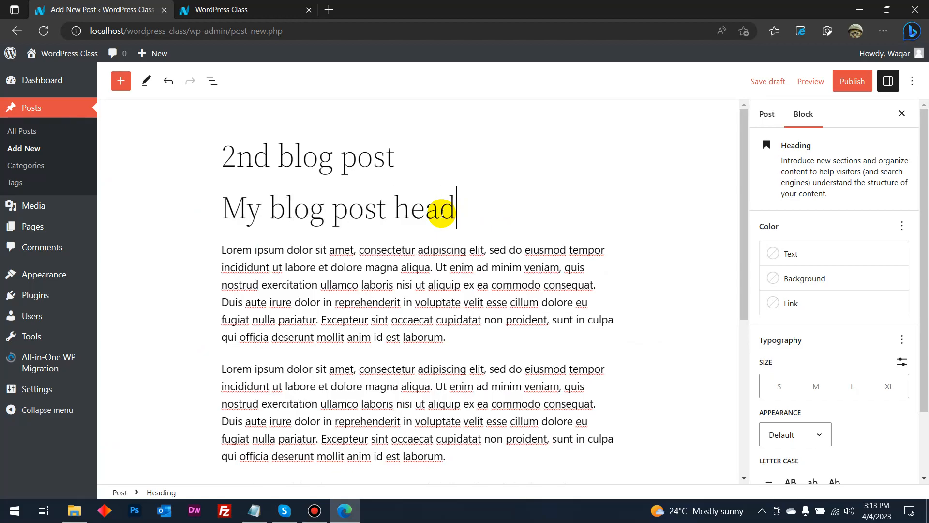
Assign the second post to the Uncategorized category.
{"action": "scroll", "coordinate": [484, 271], "scroll_direction": "down", "scroll_amount": 3}
{"action": "scroll", "coordinate": [560, 283], "scroll_direction": "up", "scroll_amount": 3}
{"action": "left_click", "coordinate": [770, 114]}
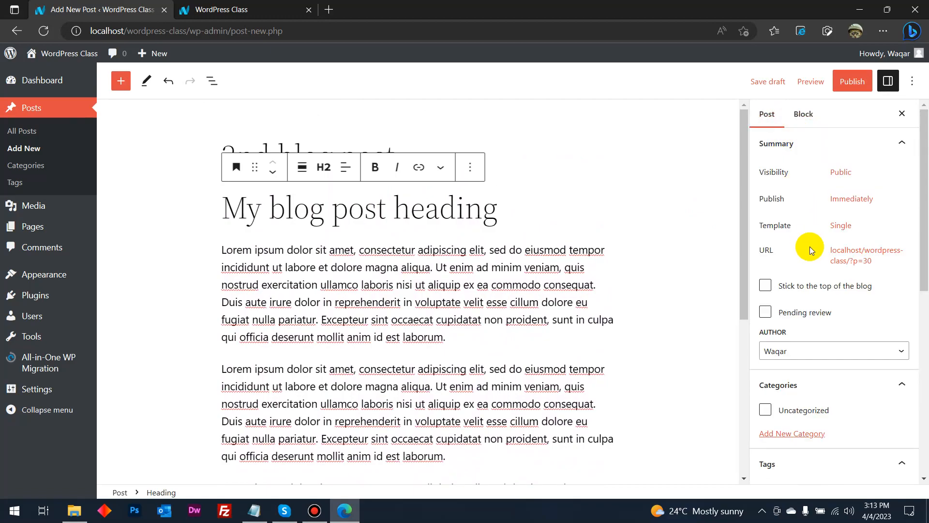
{"action": "scroll", "coordinate": [809, 245], "scroll_direction": "down", "scroll_amount": 3}
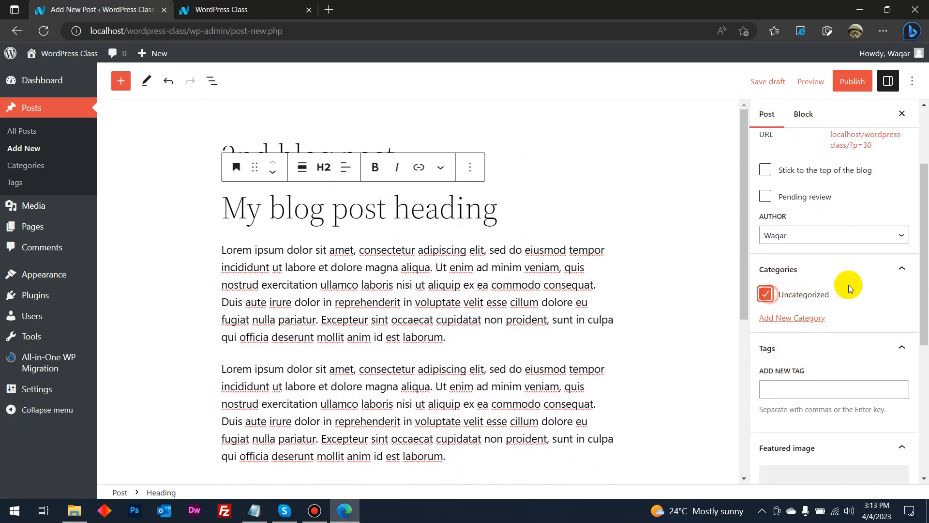
Upload the 835-1000x500 image from the file explorer and set it as the second post's featured image.
{"action": "scroll", "coordinate": [814, 242], "scroll_direction": "down", "scroll_amount": 3}
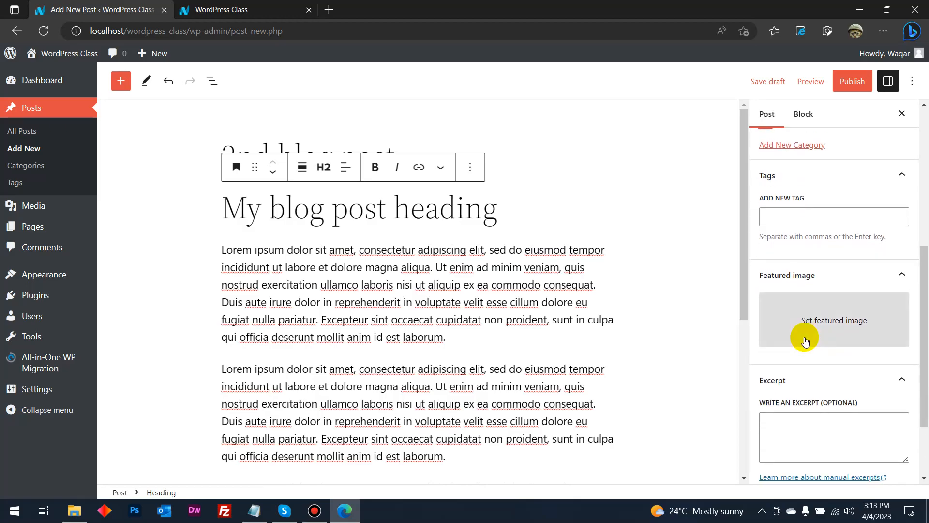
{"action": "left_click", "coordinate": [851, 318]}
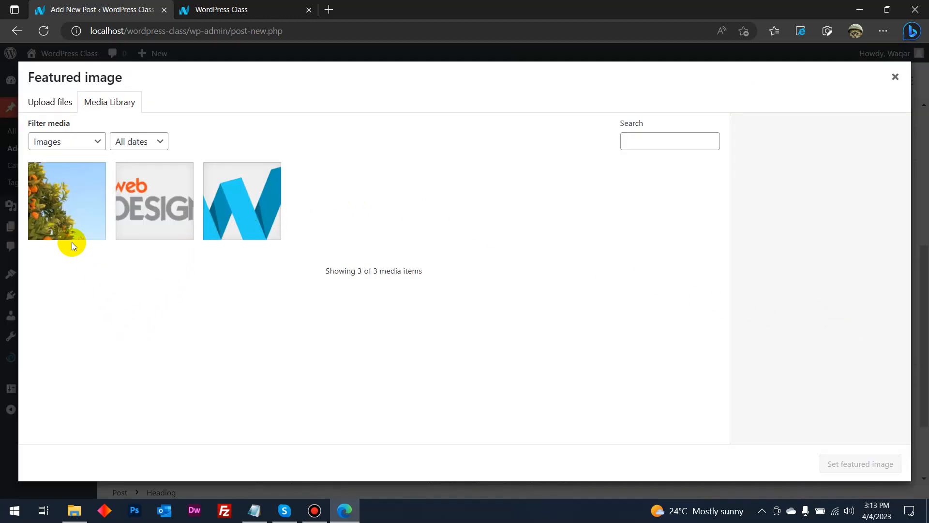
{"action": "left_click", "coordinate": [74, 511]}
{"action": "left_click_drag", "start_coordinate": [603, 104], "coordinate": [356, 300]}
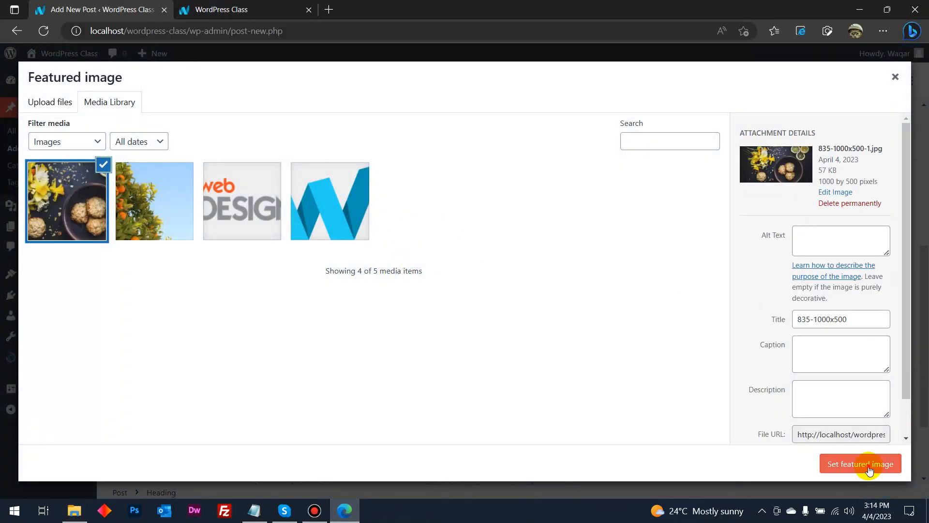
{"action": "left_click", "coordinate": [869, 469]}
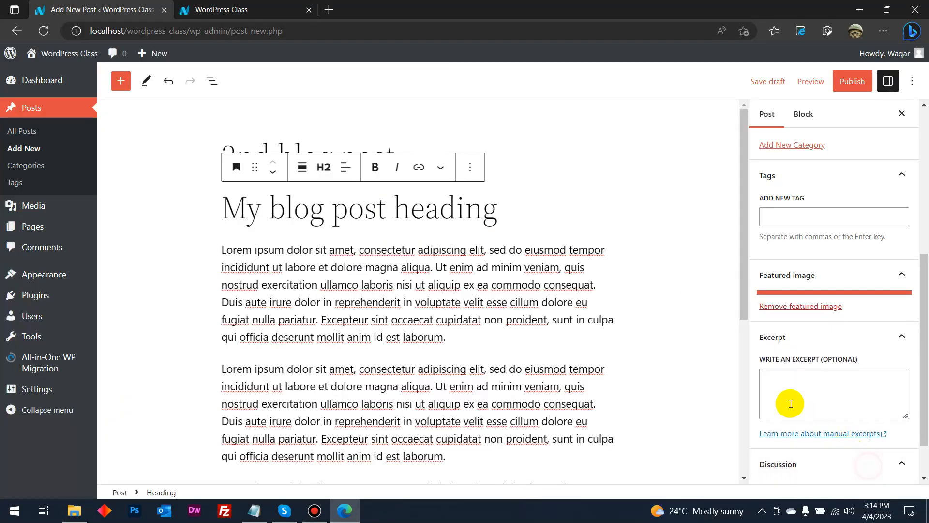
Publish the second post without an excerpt and close the publishing confirmation.
{"action": "left_click", "coordinate": [851, 82]}
{"action": "left_click", "coordinate": [819, 80]}
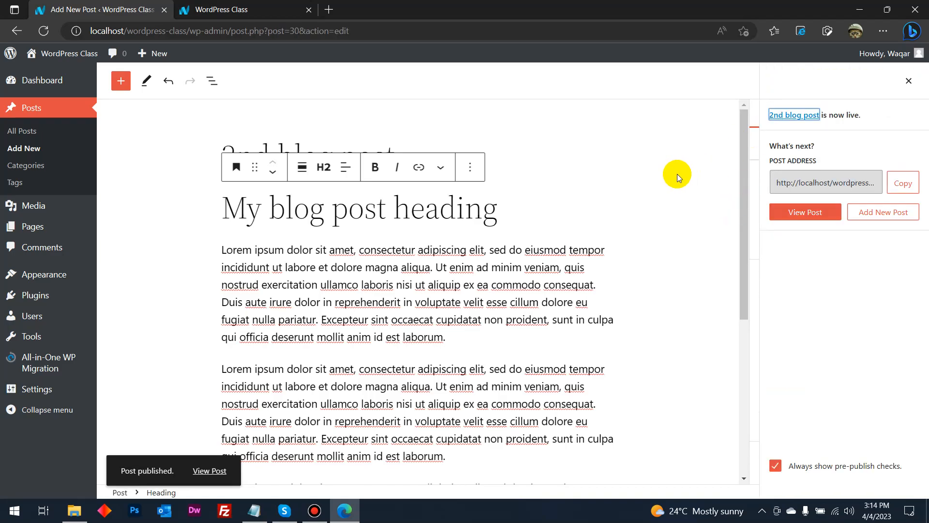
{"action": "scroll", "coordinate": [616, 249], "scroll_direction": "down", "scroll_amount": 3}
{"action": "scroll", "coordinate": [591, 263], "scroll_direction": "up", "scroll_amount": 3}
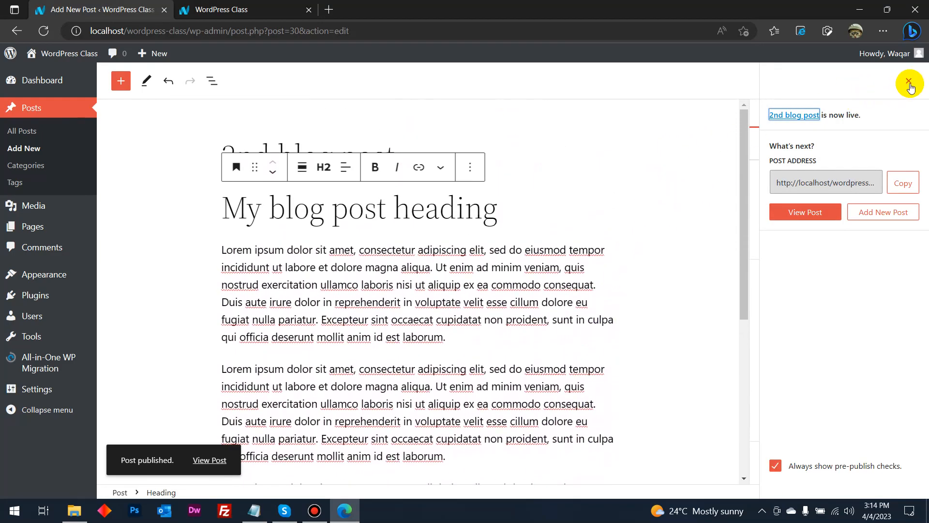
{"action": "left_click", "coordinate": [909, 82]}
Start another new post titled "3rd post for testing".
{"action": "mouse_move", "coordinate": [148, 56]}
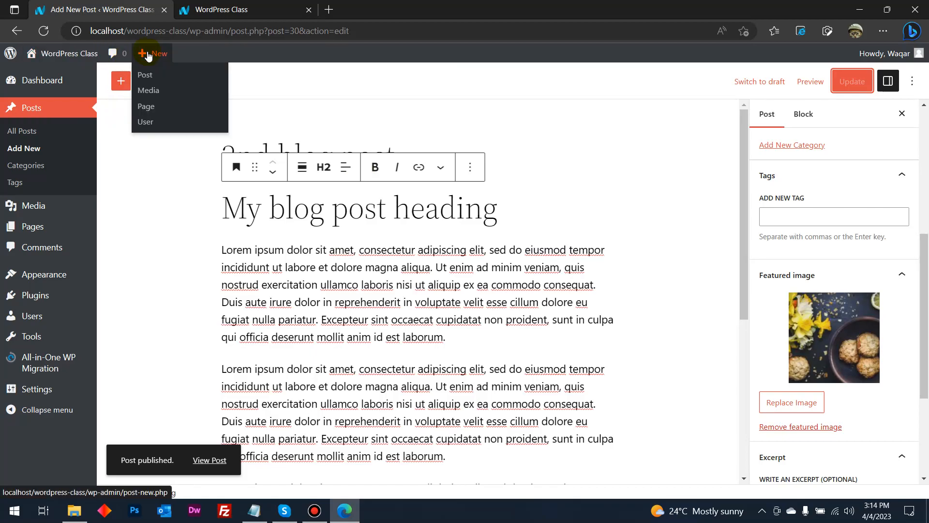
{"action": "left_click", "coordinate": [143, 78]}
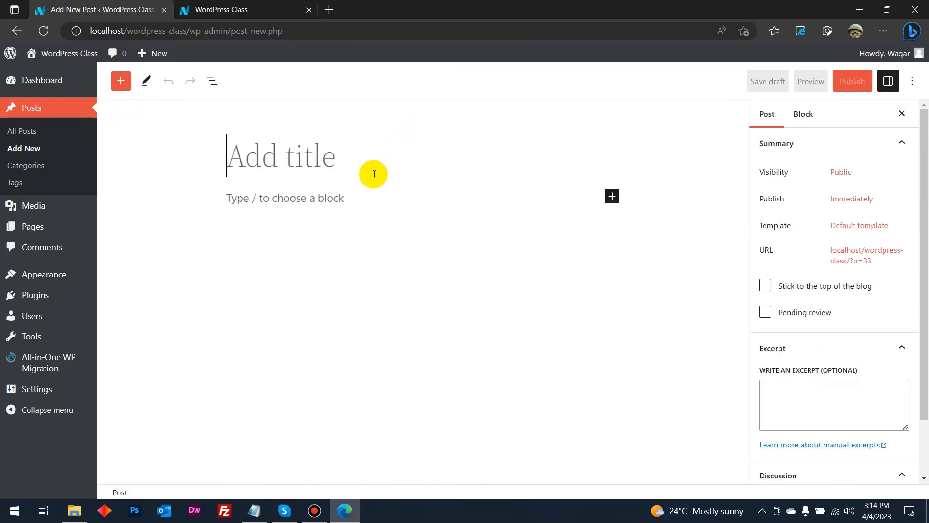
{"action": "type", "text": "3rd post for testing"}
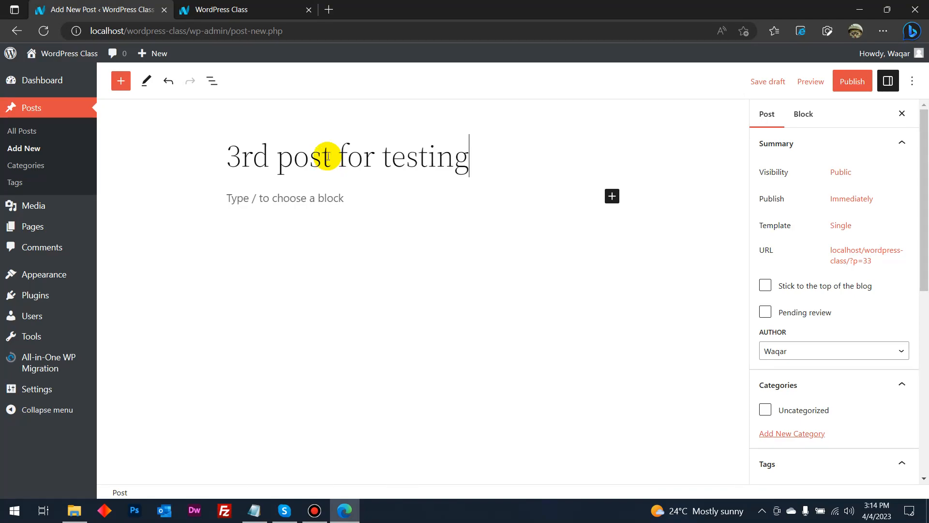
Add three lorem ipsum paragraphs as the body of the third post.
{"action": "left_click", "coordinate": [281, 198]}
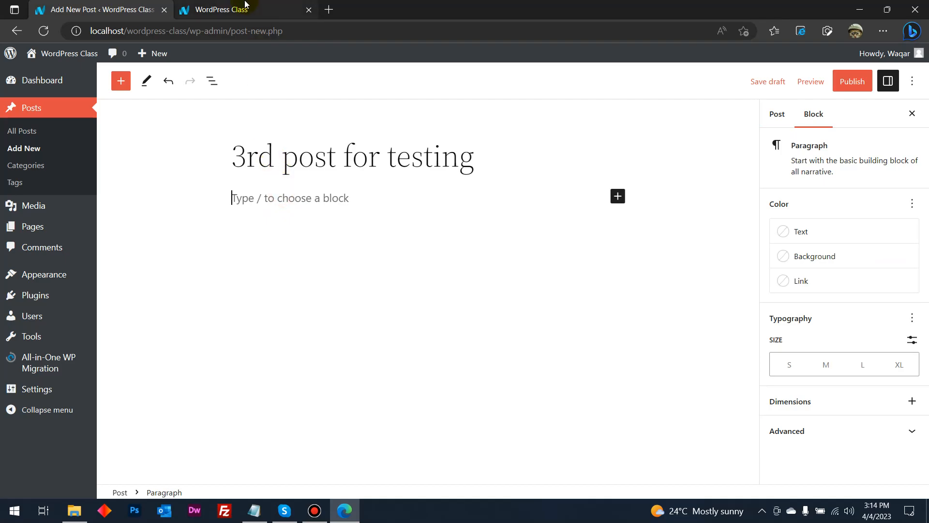
{"action": "type", "text": "Lorem ipsum dolor sit amet, consectetur adipiscing elit, sed do eiusmod tempor incididunt ut labore et dolore magna aliqua. Ut enim ad minim veniam, quis nostrud exercitation ullamco laboris nisi ut aliquip ex ea commodo consequat. Duis aute irure dolor in reprehenderit in voluptate velit esse cillum dolore eu fugiat nulla pariatur. Excepteur sint occaecat cupidatat non proident, sunt in culpa qui officia deserunt mollit anim id est laborum."}
{"action": "key", "text": "Return"}
{"action": "type", "text": "Lorem ipsum dolor sit amet, consectetur adipiscing elit, sed do eiusmod tempor incididunt ut labore et dolore magna aliqua. Ut enim ad minim veniam, quis nostrud exercitation ullamco laboris nisi ut aliquip ex ea commodo consequat. Duis aute irure dolor in reprehenderit in voluptate velit esse cillum dolore eu fugiat nulla pariatur. Excepteur sint occaecat cupidatat non proident, sunt in culpa qui officia deserunt mollit anim id est laborum."}
{"action": "key", "text": "Return"}
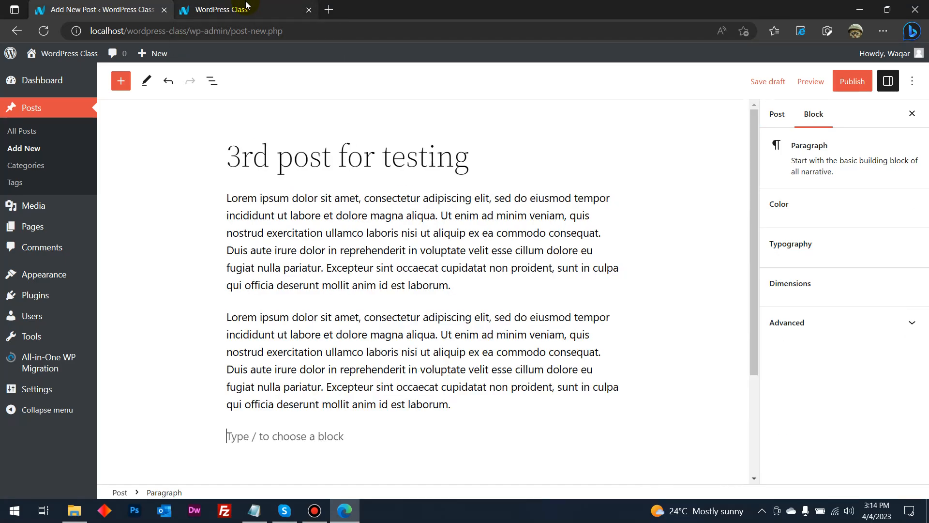
{"action": "type", "text": "Lorem ipsum dolor sit amet, consectetur adipiscing elit, sed do eiusmod tempor incididunt ut labore et dolore magna aliqua. Ut enim ad minim veniam, quis nostrud exercitation ullamco laboris nisi ut aliquip ex ea commodo consequat. Duis aute irure dolor in reprehenderit in voluptate velit esse cillum dolore eu fugiat nulla pariatur. Excepteur sint occaecat cupidatat non proident, sunt in culpa qui officia deserunt mollit anim id est laborum."}
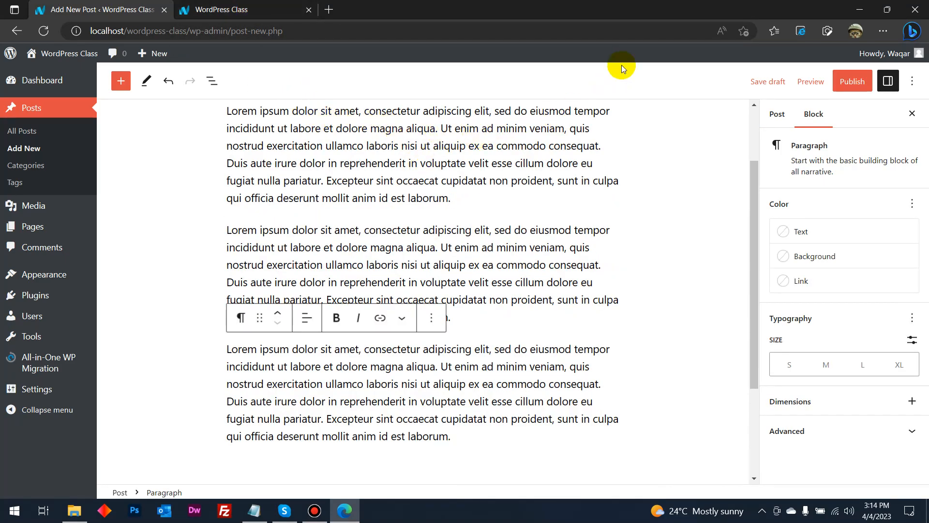
Assign the third post to the Uncategorized category in the post settings.
{"action": "left_click", "coordinate": [776, 116]}
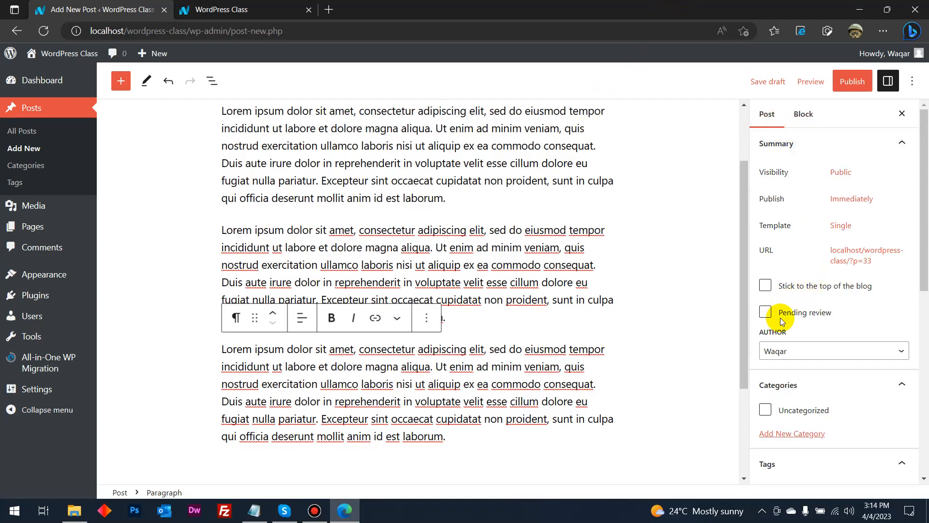
{"action": "scroll", "coordinate": [818, 329], "scroll_direction": "down", "scroll_amount": 1}
{"action": "scroll", "coordinate": [819, 330], "scroll_direction": "down", "scroll_amount": 2}
{"action": "left_click", "coordinate": [765, 237]}
Upload the 979-1000x500 image from the file explorer and set it as the third post's featured image.
{"action": "left_click", "coordinate": [822, 435]}
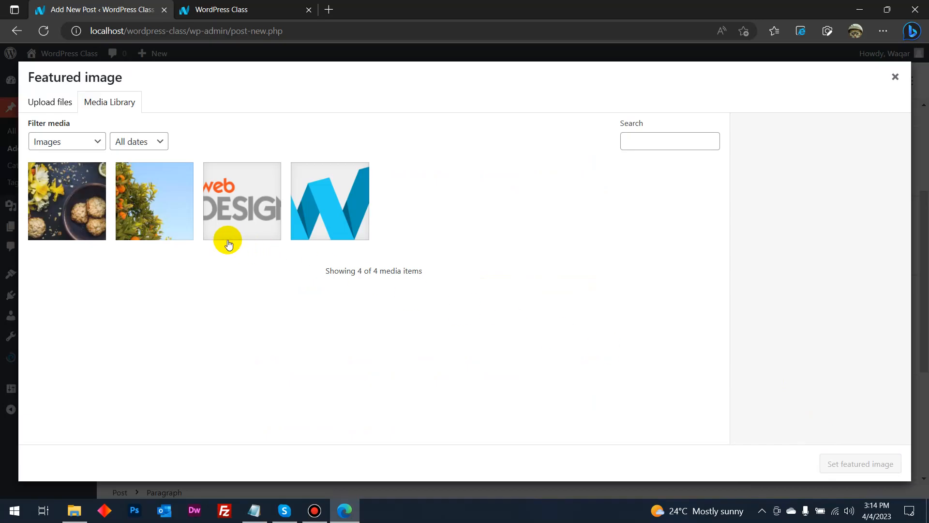
{"action": "left_click", "coordinate": [74, 510]}
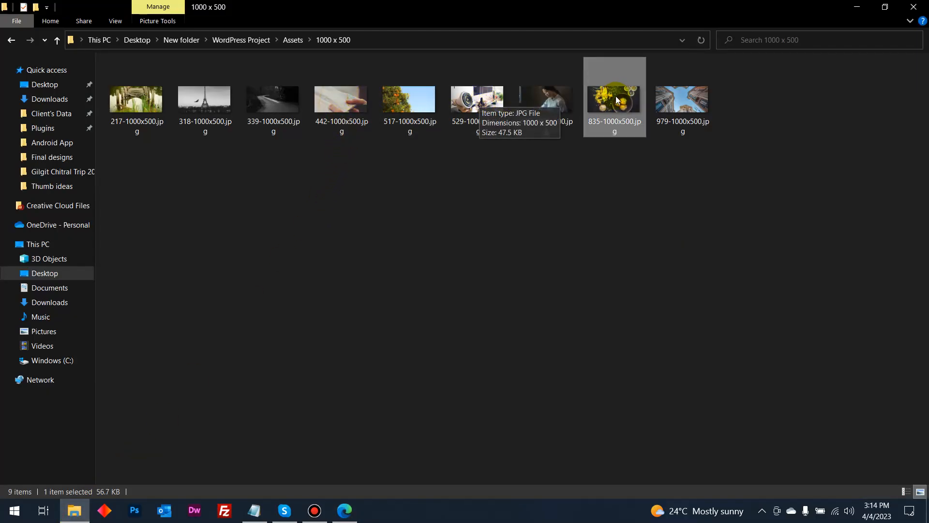
{"action": "left_click_drag", "start_coordinate": [683, 99], "coordinate": [378, 280]}
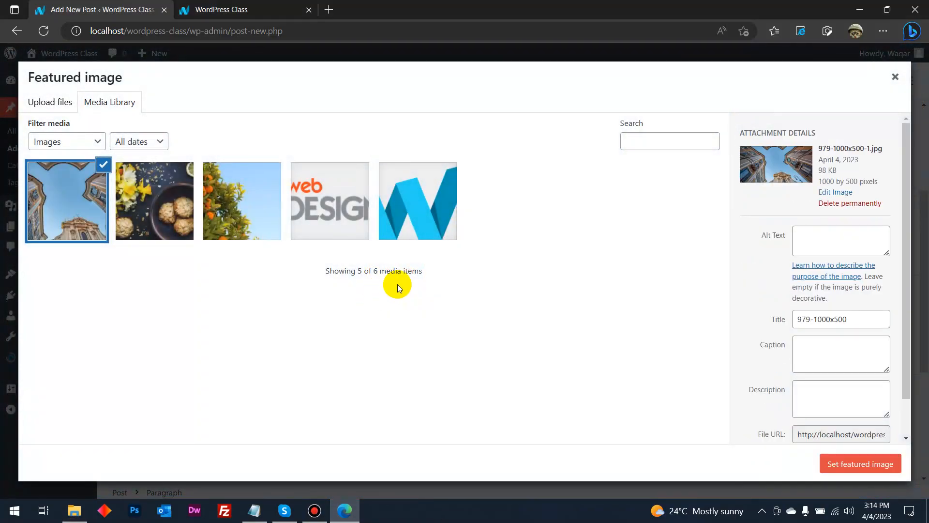
{"action": "left_click", "coordinate": [852, 462]}
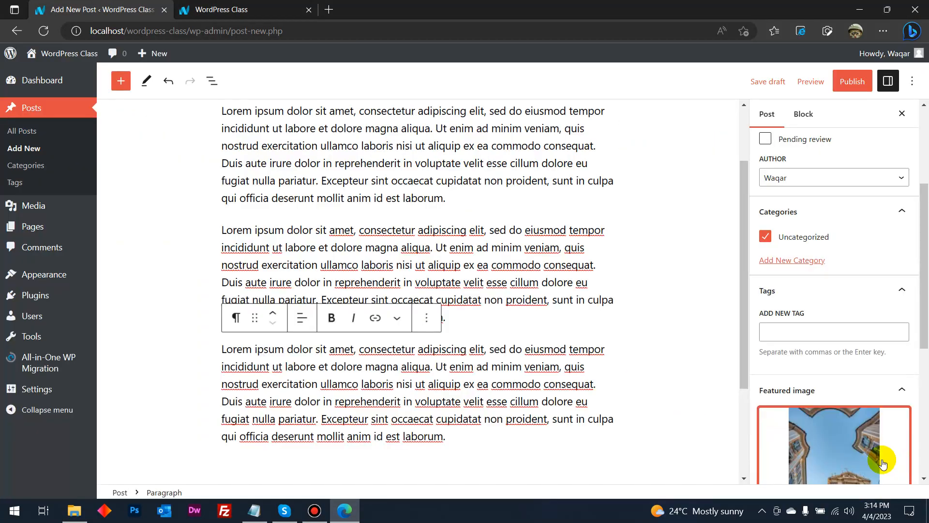
Publish the third post and open its live page in a new browser tab.
{"action": "left_click", "coordinate": [856, 91]}
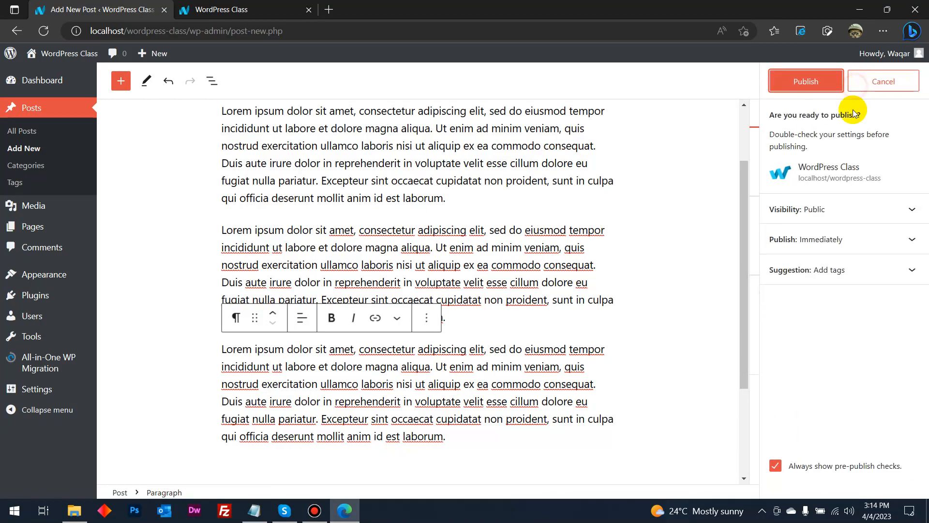
{"action": "left_click", "coordinate": [811, 77]}
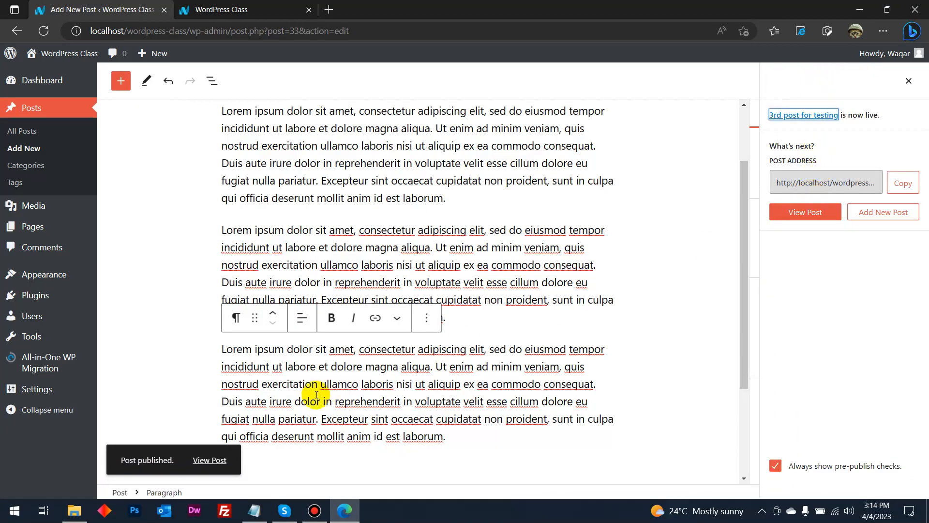
{"action": "right_click", "coordinate": [221, 460]}
{"action": "left_click", "coordinate": [328, 273]}
{"action": "left_click", "coordinate": [373, 8]}
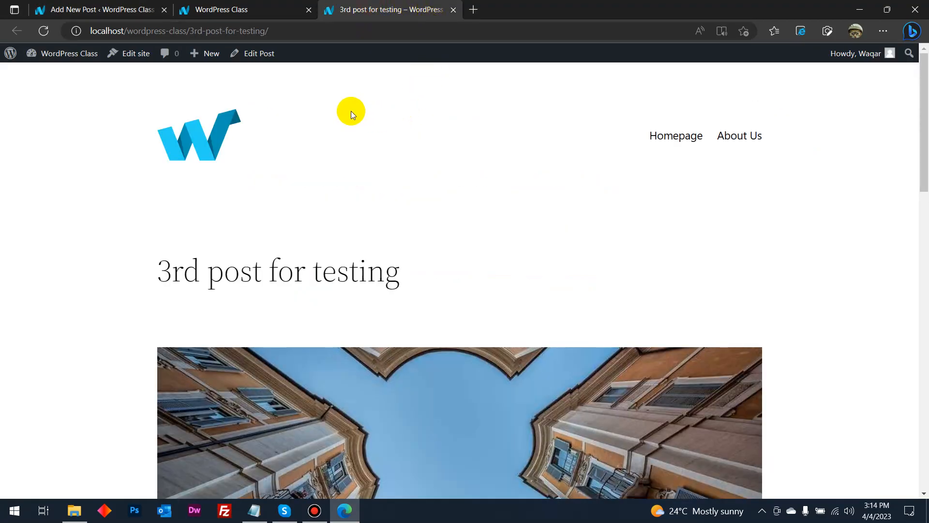
Look through the whole live page of the third post and close its tab.
{"action": "scroll", "coordinate": [367, 299], "scroll_direction": "down", "scroll_amount": 2}
{"action": "scroll", "coordinate": [367, 298], "scroll_direction": "down", "scroll_amount": 10}
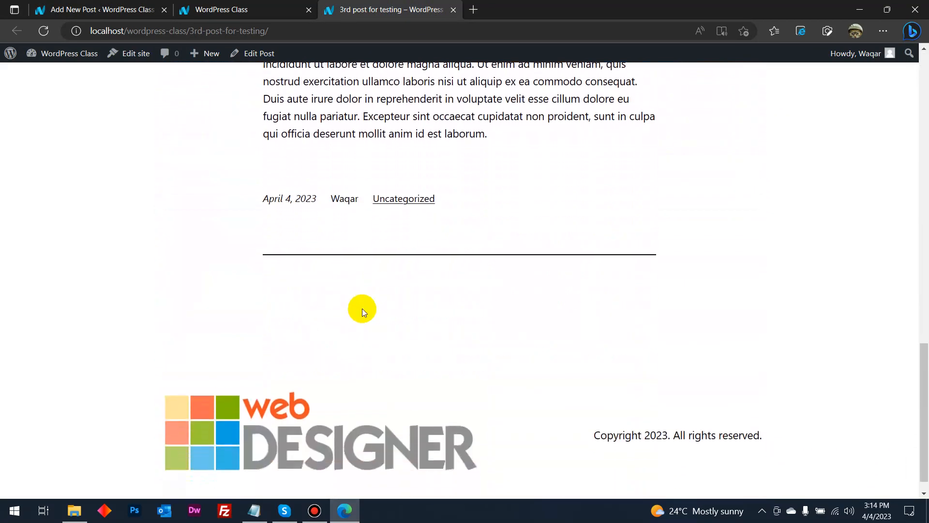
{"action": "scroll", "coordinate": [363, 311], "scroll_direction": "up", "scroll_amount": 12}
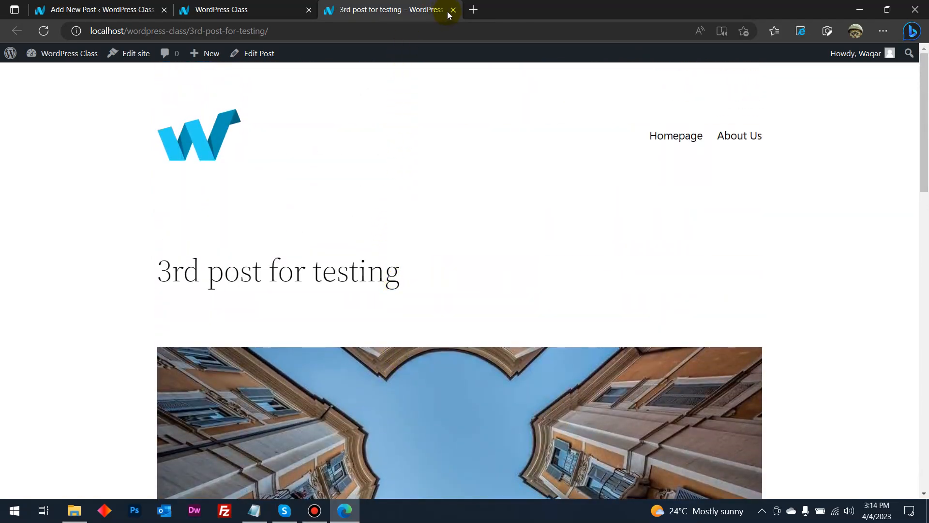
{"action": "left_click", "coordinate": [457, 14]}
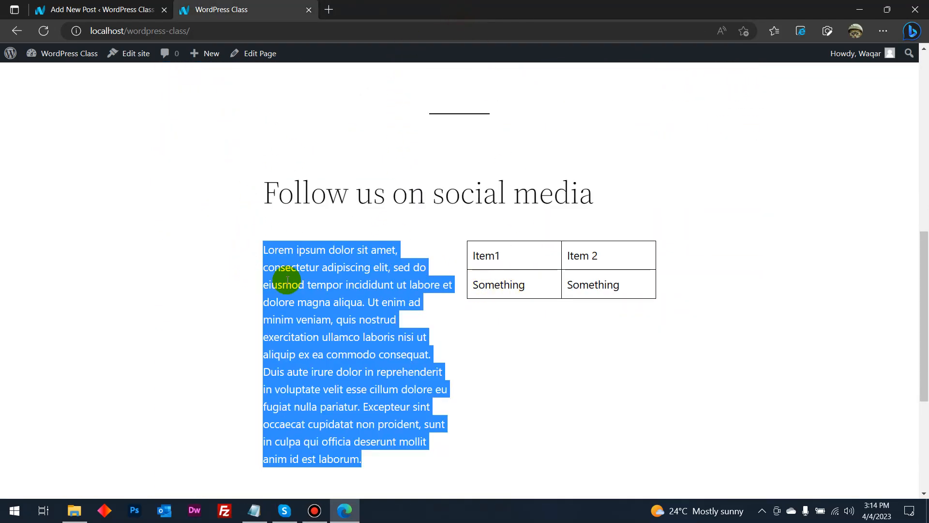
{"action": "left_click", "coordinate": [300, 288]}
Return to the admin tab and open the list of all posts.
{"action": "left_click", "coordinate": [104, 10]}
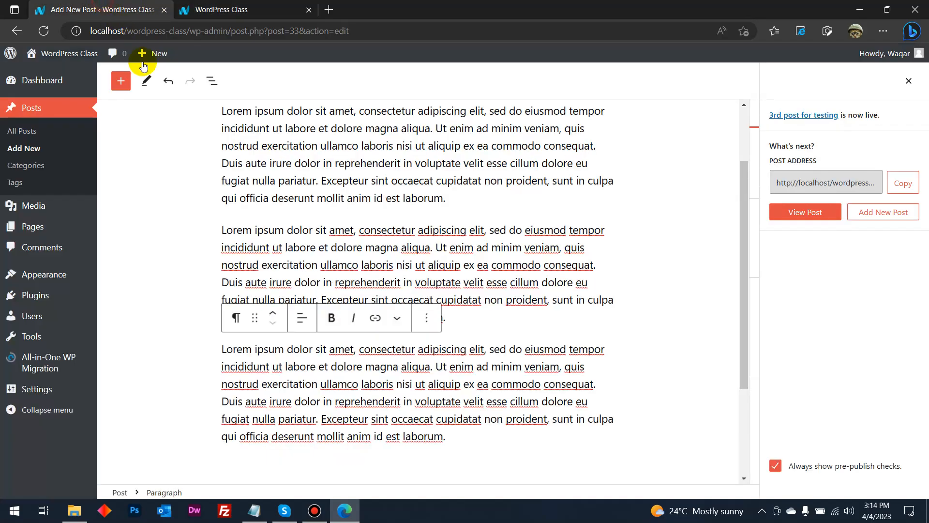
{"action": "scroll", "coordinate": [161, 149], "scroll_direction": "up", "scroll_amount": 2}
{"action": "left_click", "coordinate": [22, 131]}
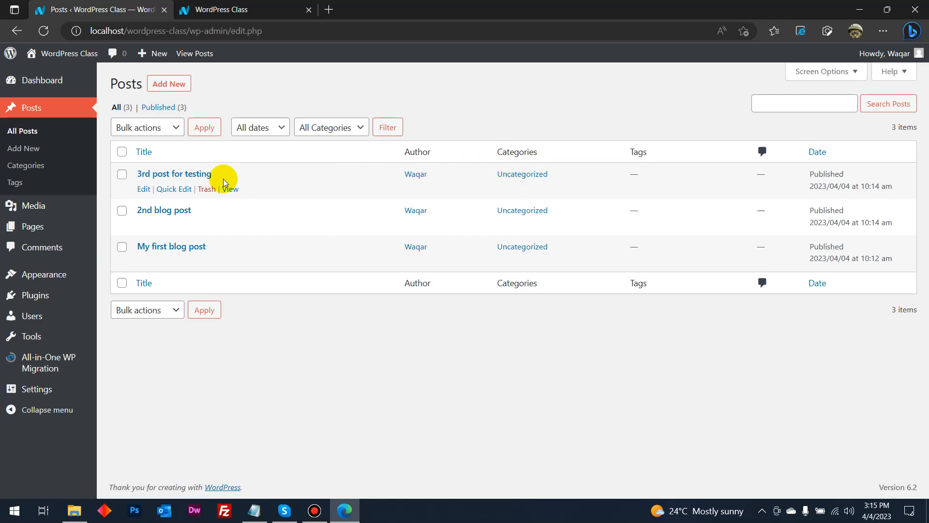
Rename the Uncategorized category to "news" with the slug "news", update it, and return to the category list.
{"action": "left_click", "coordinate": [28, 167]}
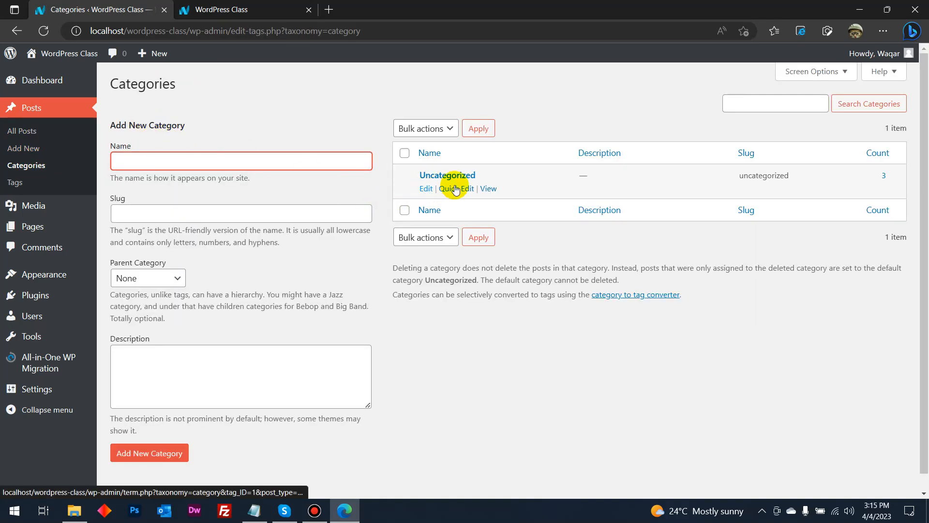
{"action": "left_click", "coordinate": [426, 186]}
{"action": "left_click_drag", "start_coordinate": [309, 123], "coordinate": [176, 126]}
{"action": "type", "text": "news"}
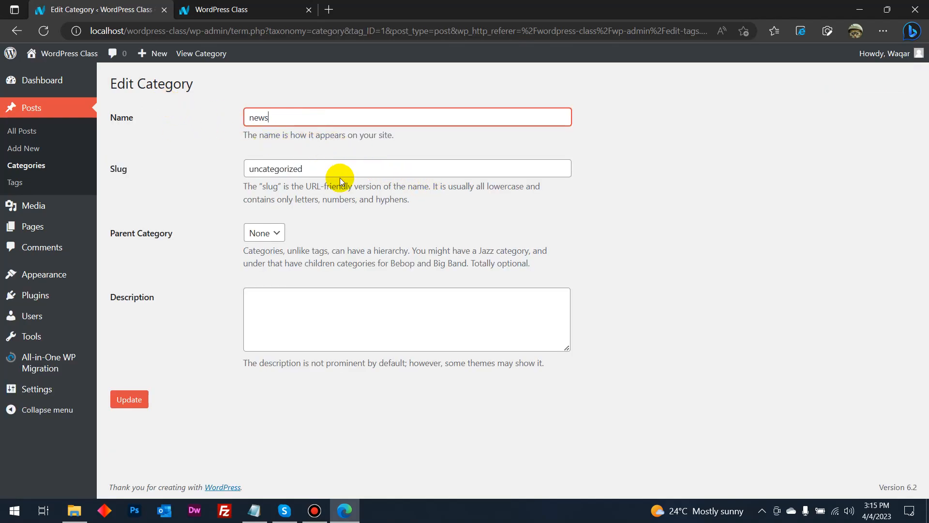
{"action": "left_click_drag", "start_coordinate": [340, 178], "coordinate": [148, 155]}
{"action": "type", "text": "news"}
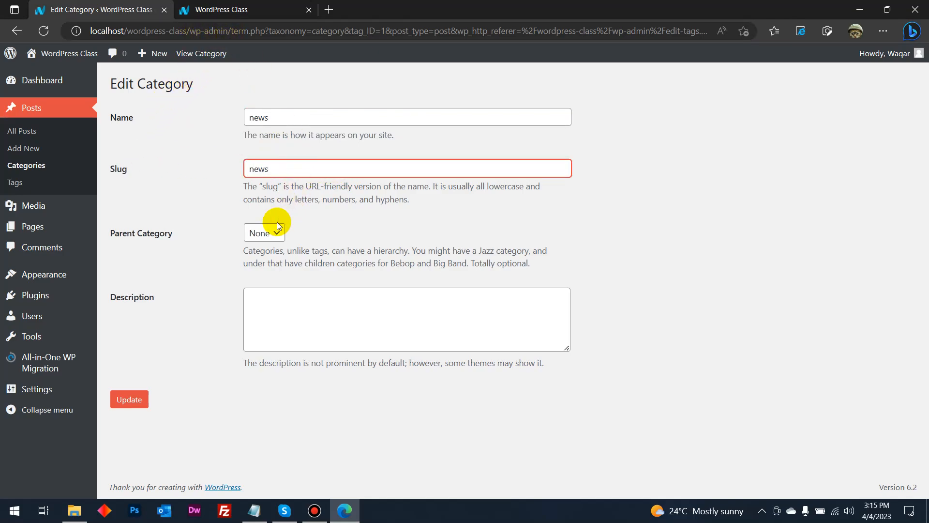
{"action": "left_click", "coordinate": [136, 404]}
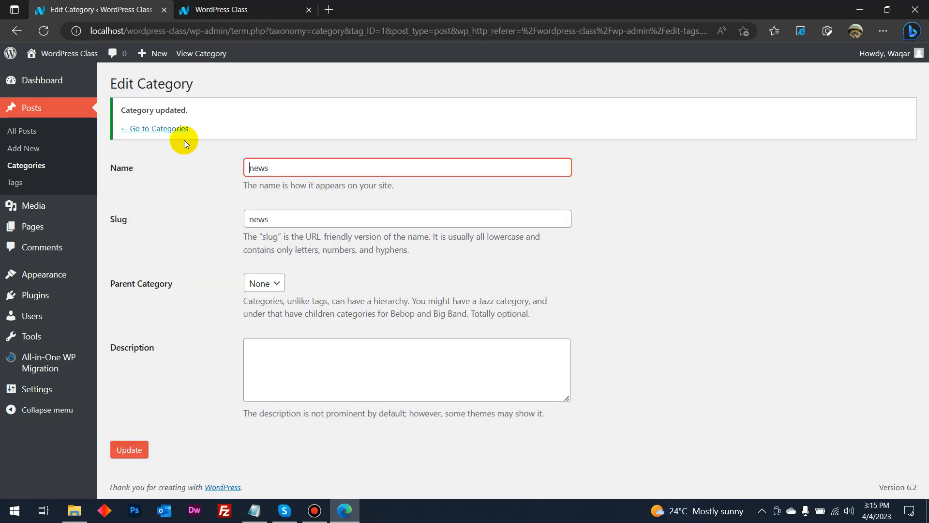
{"action": "left_click", "coordinate": [179, 129]}
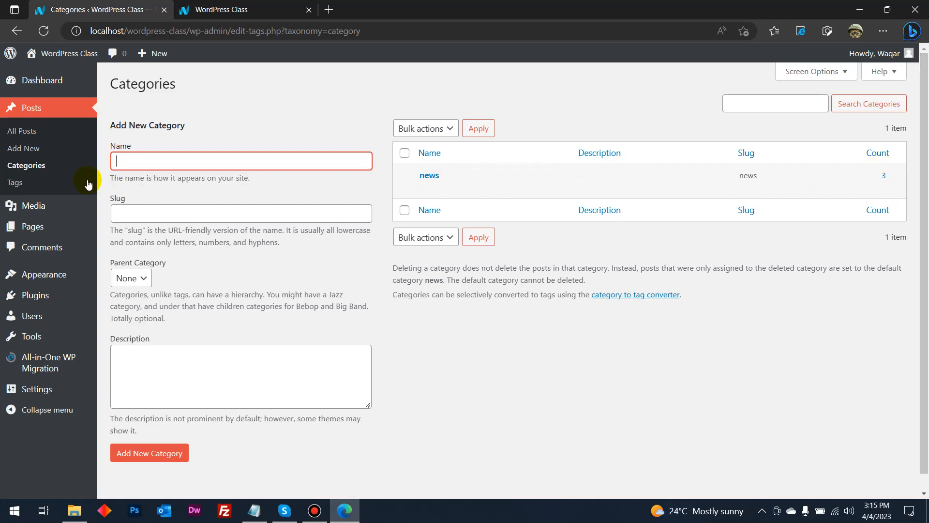
Check the categories in the posts list, reload the live homepage, and look through the Homepage and About Us pages.
{"action": "left_click", "coordinate": [22, 138]}
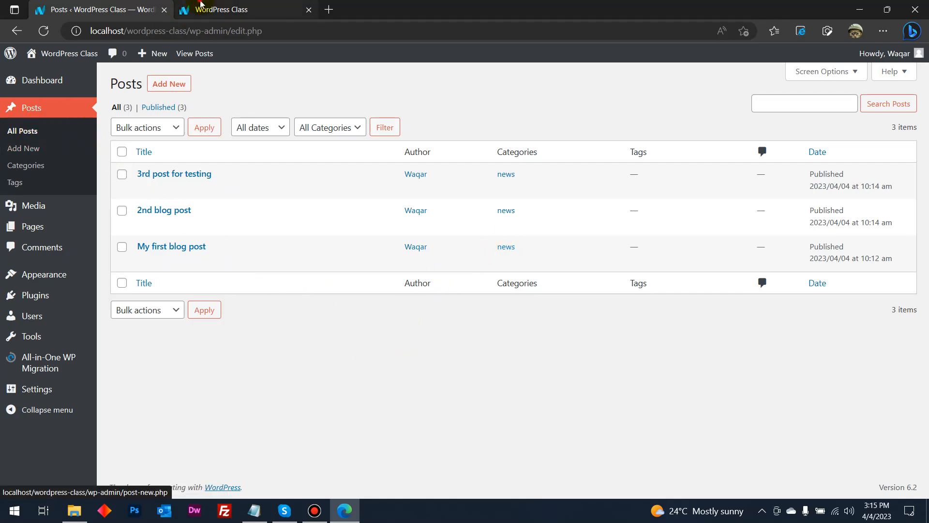
{"action": "left_click", "coordinate": [242, 10]}
{"action": "scroll", "coordinate": [211, 170], "scroll_direction": "up", "scroll_amount": 10}
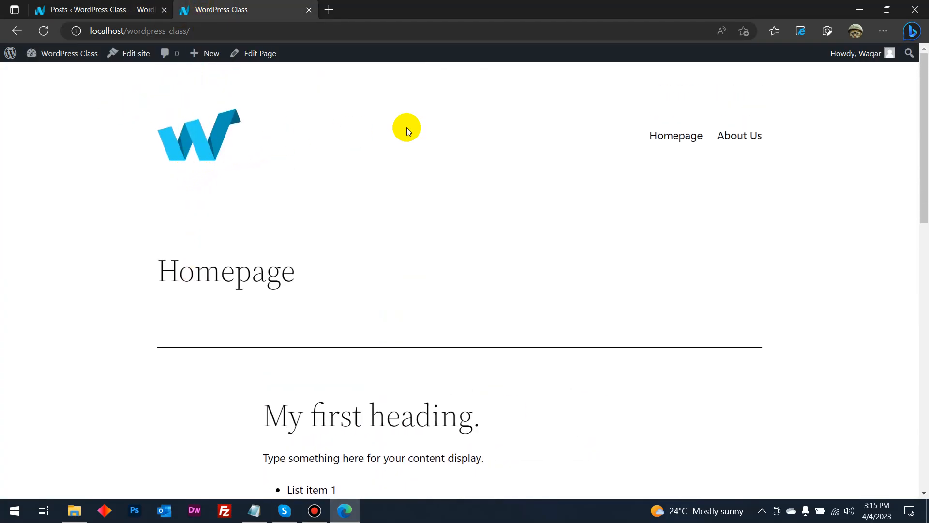
{"action": "left_click", "coordinate": [44, 30]}
{"action": "scroll", "coordinate": [699, 219], "scroll_direction": "down", "scroll_amount": 15}
{"action": "scroll", "coordinate": [698, 217], "scroll_direction": "up", "scroll_amount": 15}
{"action": "left_click", "coordinate": [738, 136]}
{"action": "scroll", "coordinate": [456, 183], "scroll_direction": "down", "scroll_amount": 10}
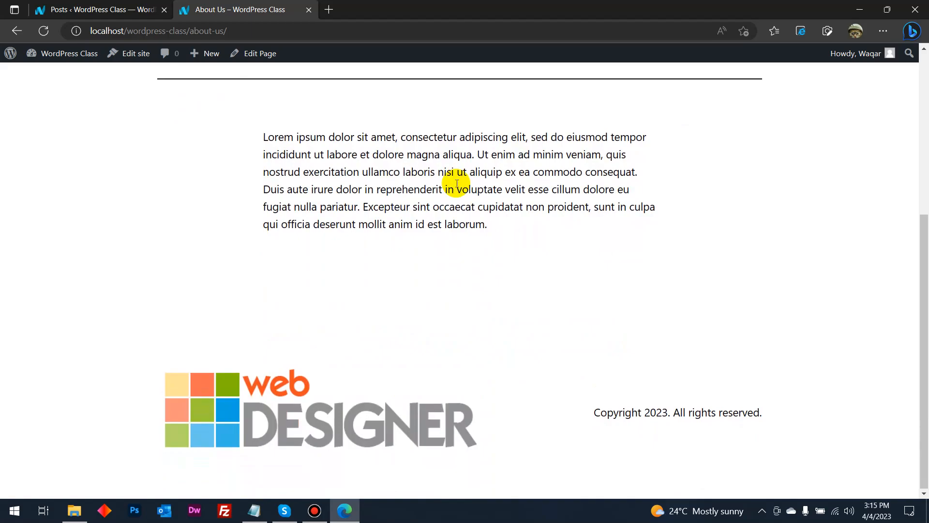
{"action": "scroll", "coordinate": [373, 137], "scroll_direction": "up", "scroll_amount": 10}
Create a new page titled "News" without body content in the site admin and publish it.
{"action": "left_click", "coordinate": [83, 5]}
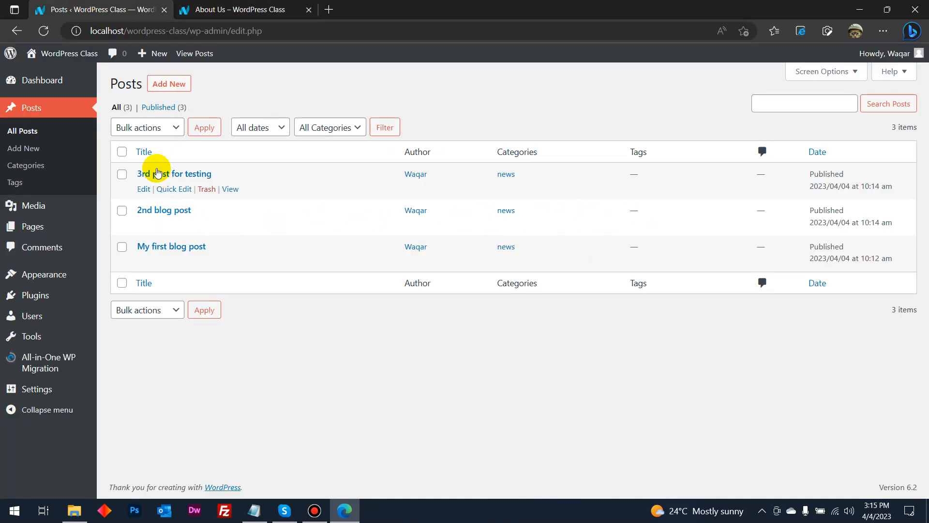
{"action": "mouse_move", "coordinate": [30, 222]}
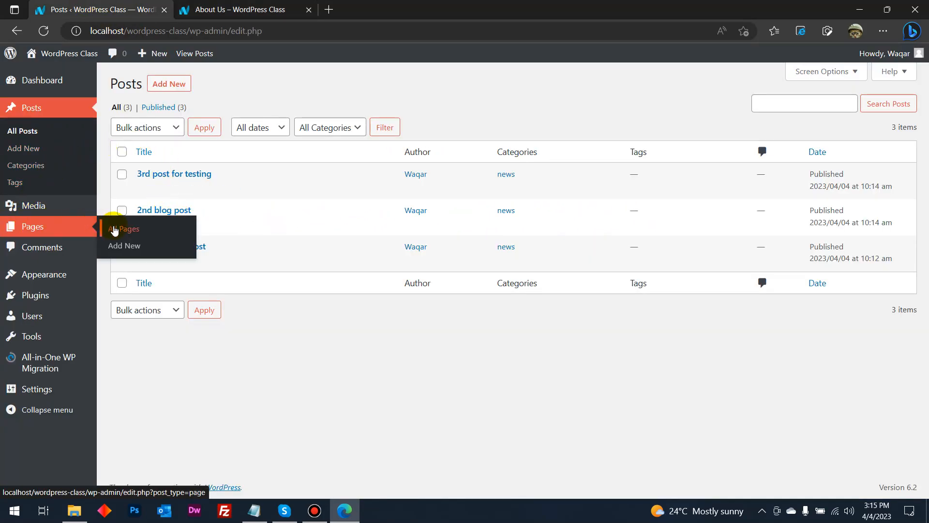
{"action": "left_click", "coordinate": [130, 234]}
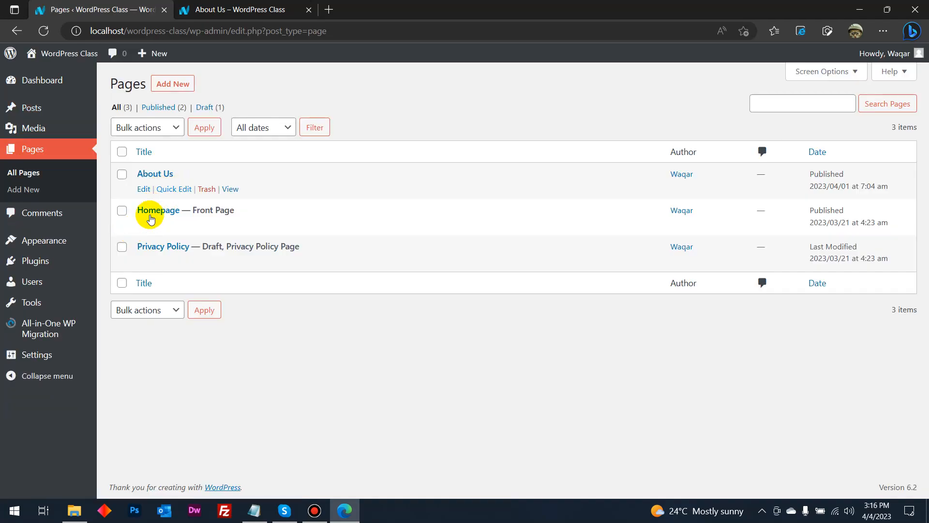
{"action": "left_click", "coordinate": [173, 85]}
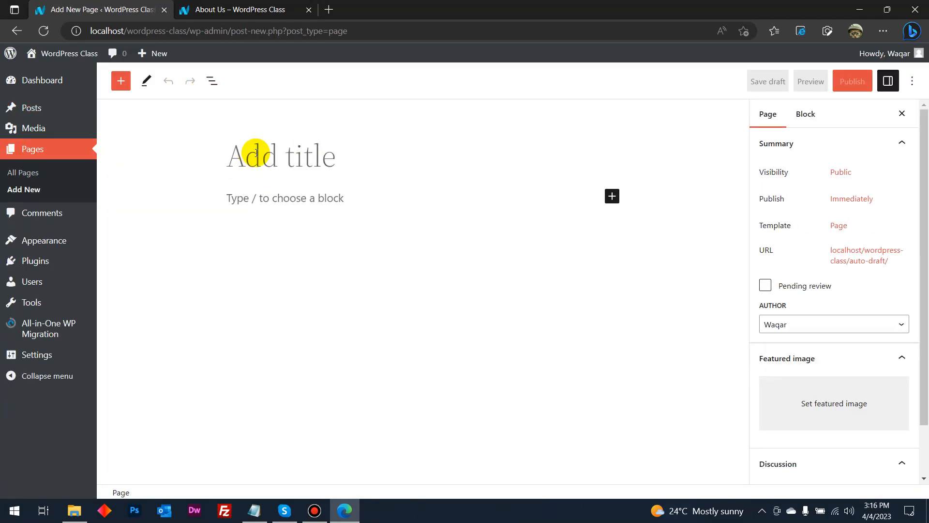
{"action": "type", "text": "B"}
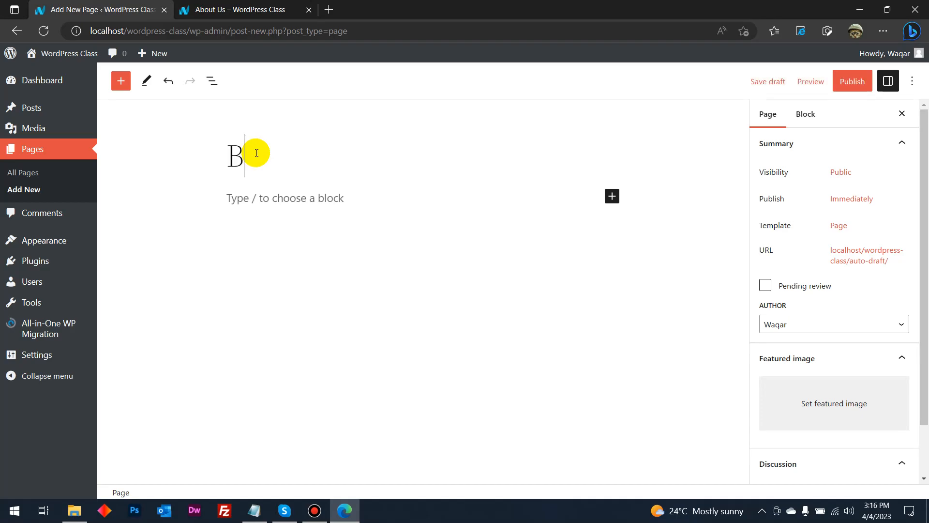
{"action": "key", "text": "BackSpace"}
{"action": "type", "text": "News"}
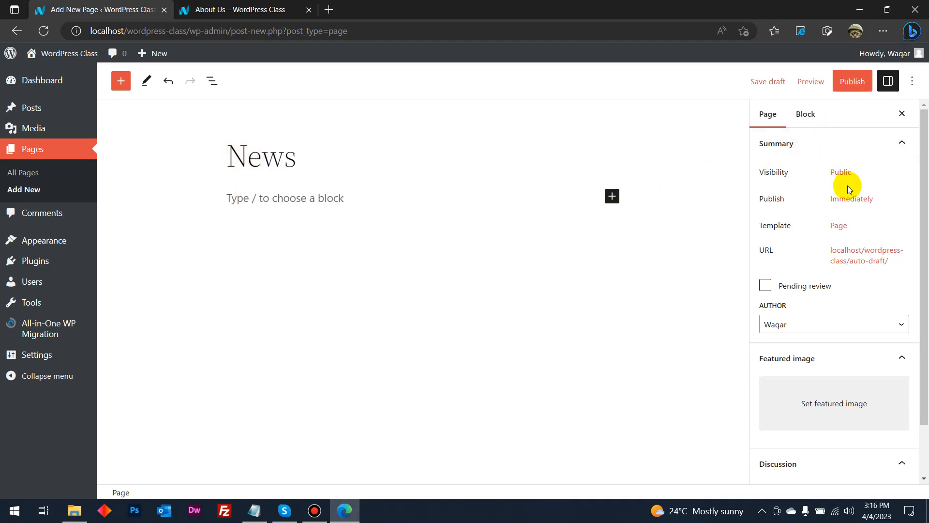
{"action": "left_click", "coordinate": [852, 82]}
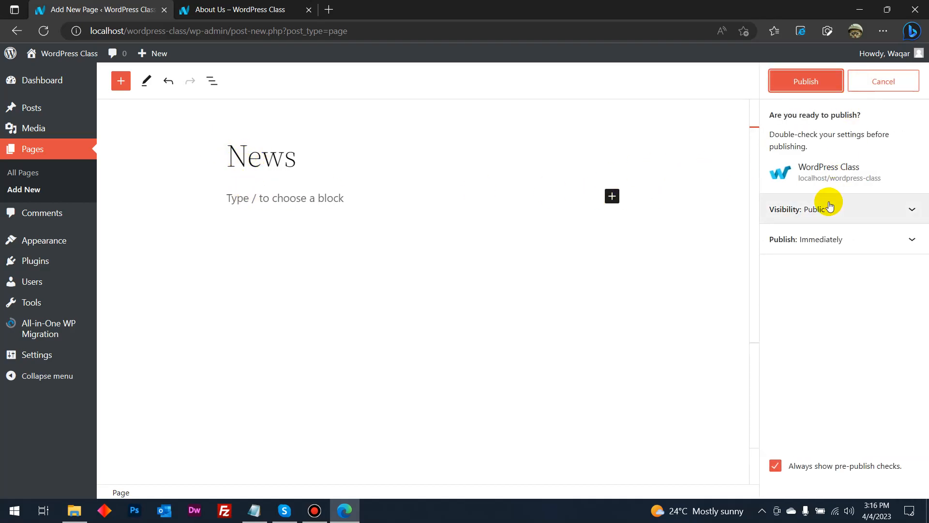
{"action": "left_click", "coordinate": [822, 88]}
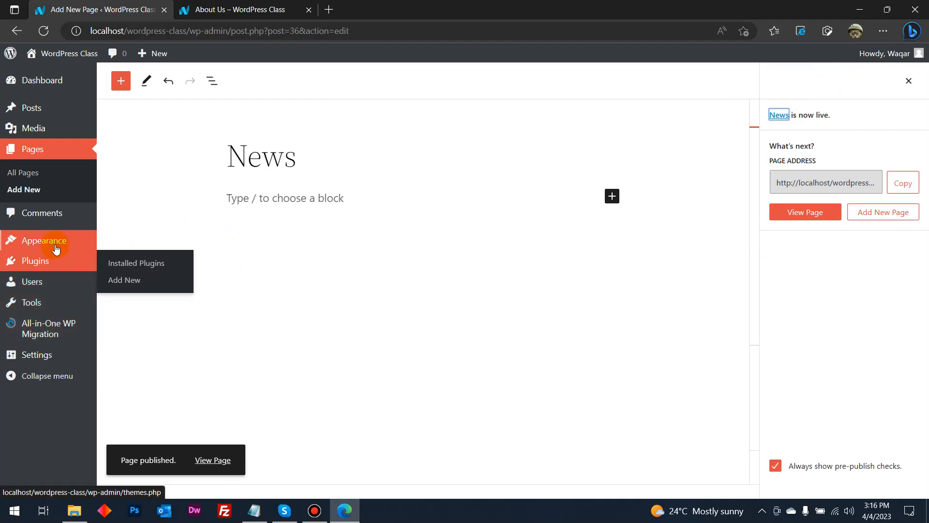
Set the posts page to News in the Reading Settings and save the changes.
{"action": "mouse_move", "coordinate": [56, 248]}
{"action": "mouse_move", "coordinate": [51, 307]}
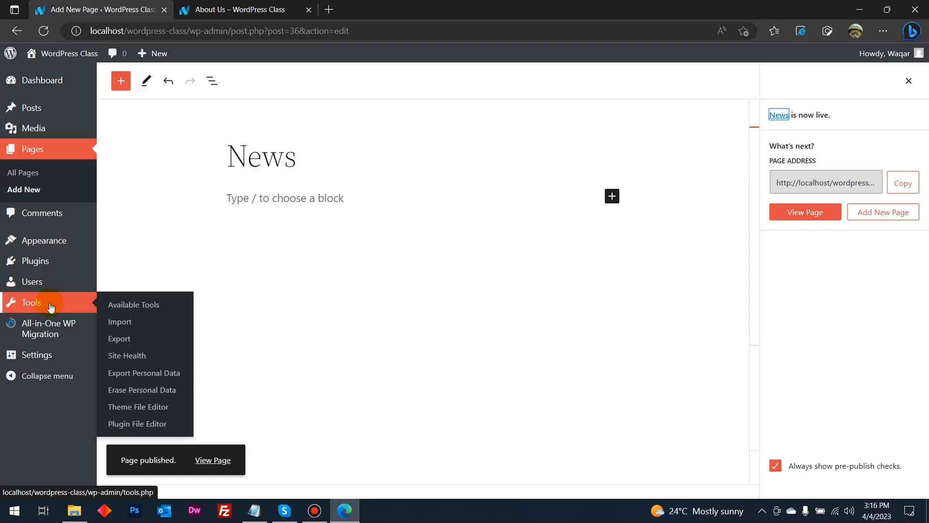
{"action": "mouse_move", "coordinate": [64, 360]}
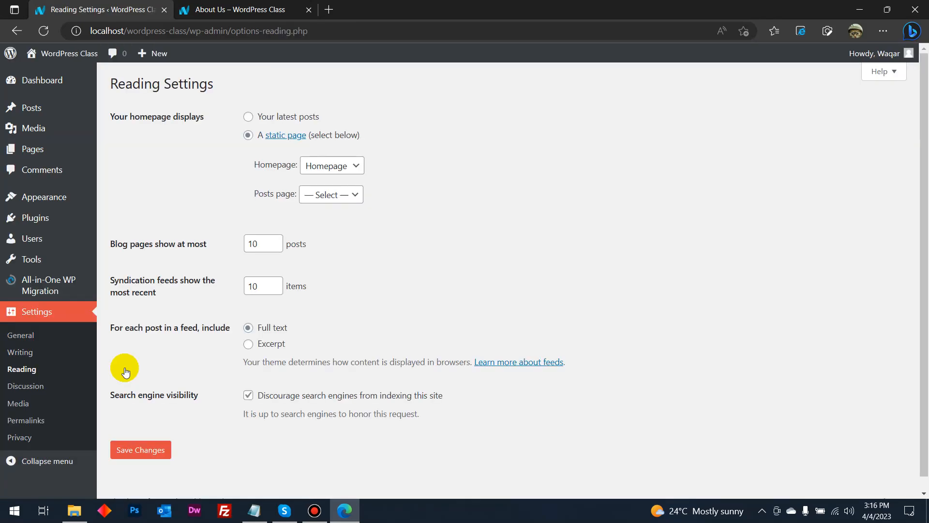
{"action": "left_click", "coordinate": [343, 193]}
{"action": "left_click", "coordinate": [322, 247]}
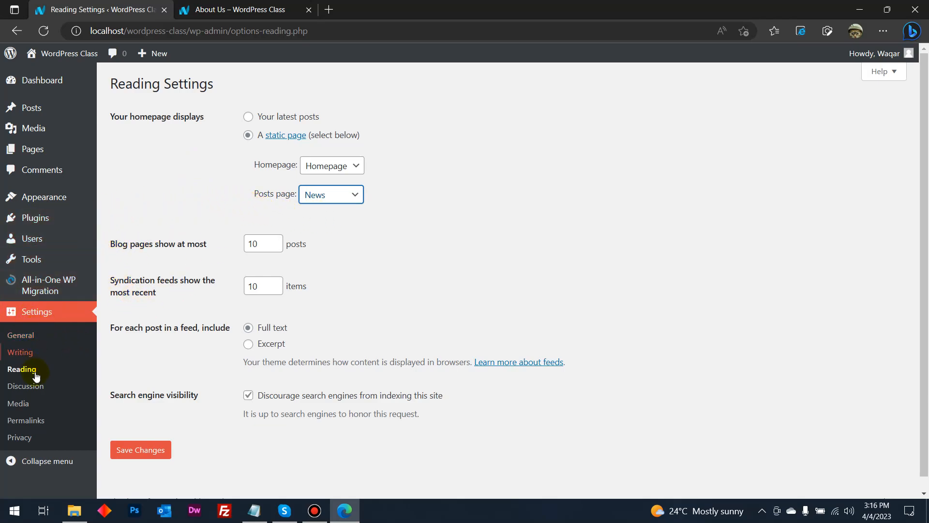
{"action": "left_click", "coordinate": [324, 199]}
{"action": "left_click", "coordinate": [324, 248]}
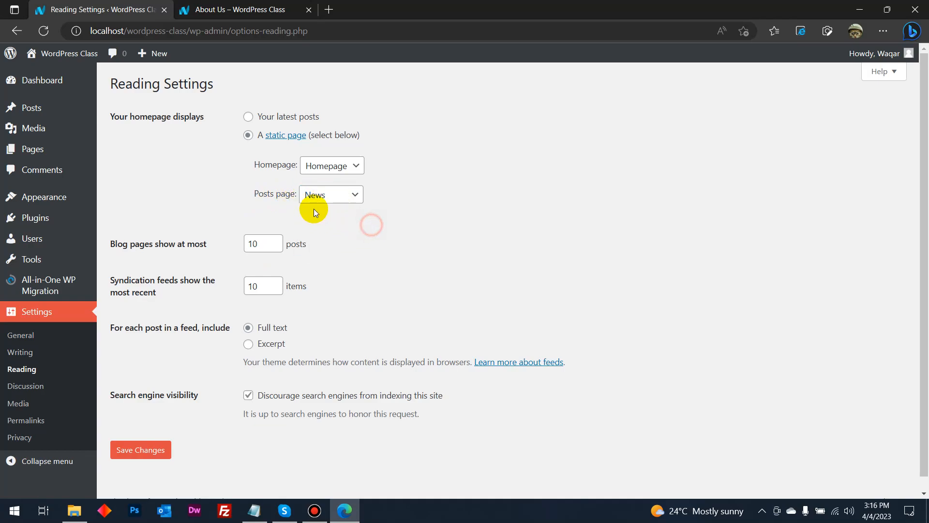
{"action": "left_click", "coordinate": [150, 452]}
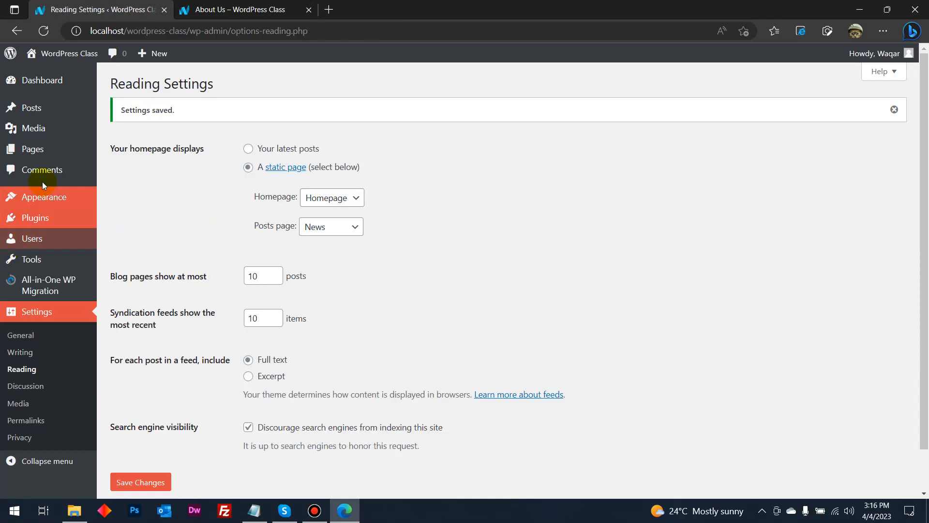
{"action": "mouse_move", "coordinate": [42, 220]}
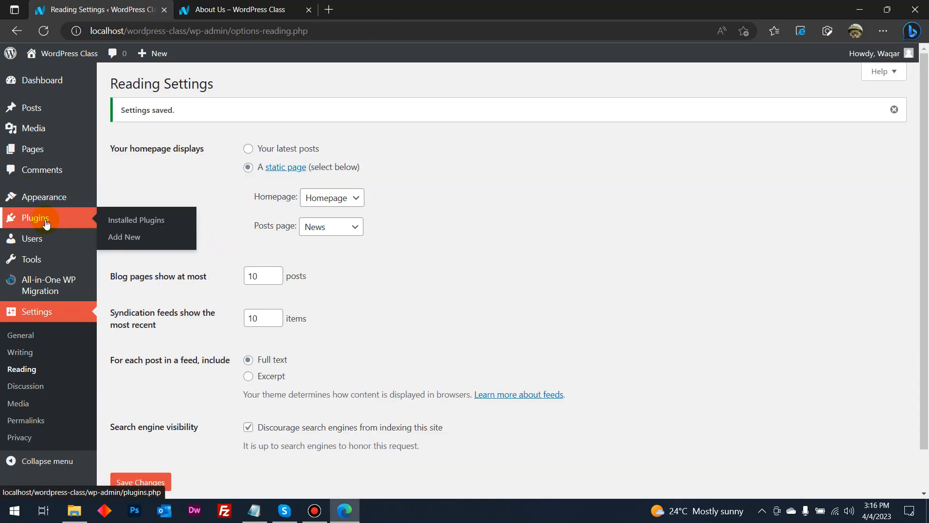
Open the site editor from the live About Us page and start editing the Header template part.
{"action": "mouse_move", "coordinate": [59, 207]}
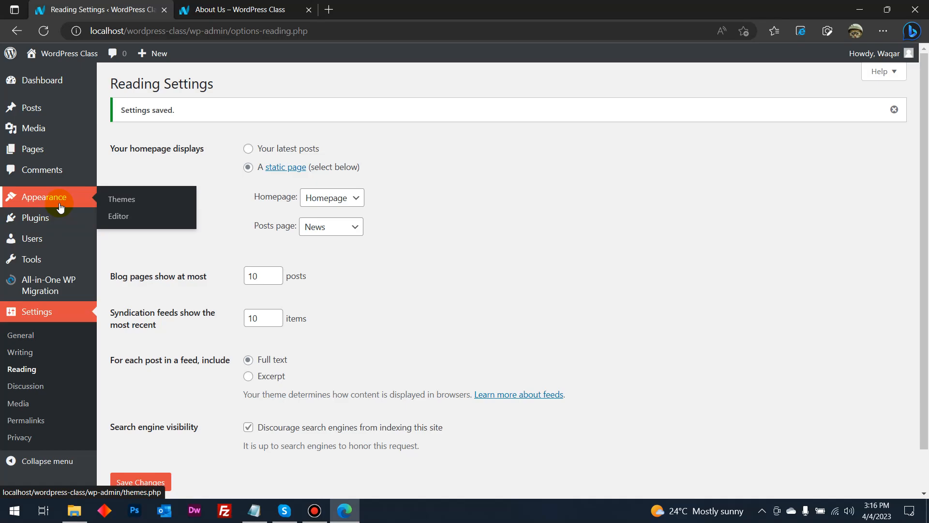
{"action": "left_click", "coordinate": [237, 6]}
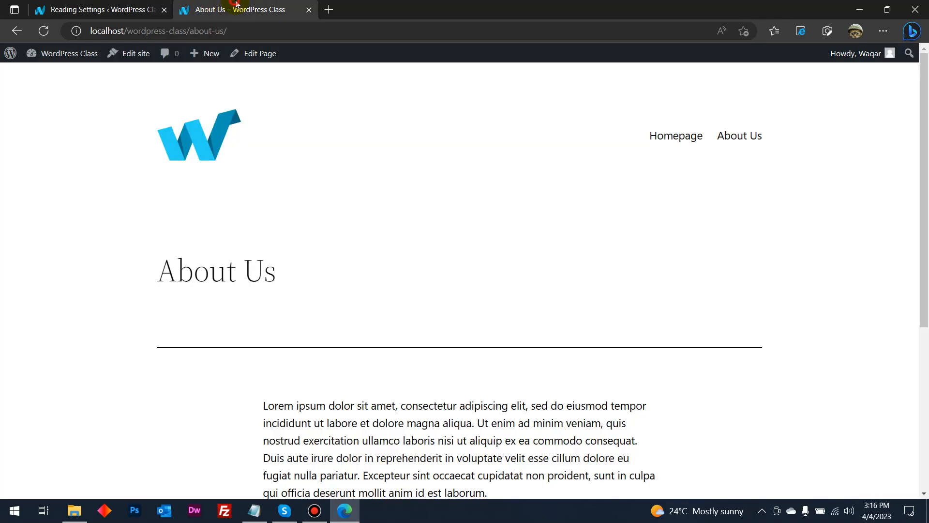
{"action": "left_click", "coordinate": [128, 59]}
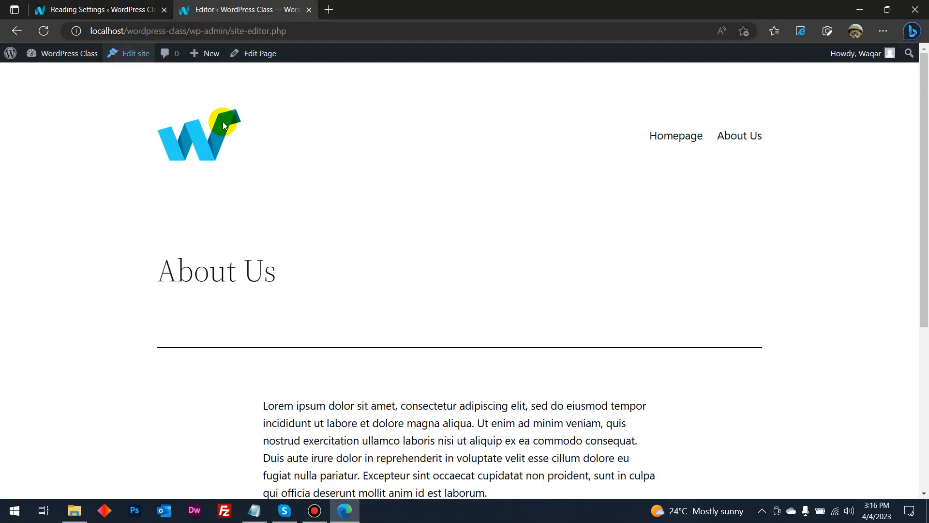
{"action": "left_click", "coordinate": [125, 200]}
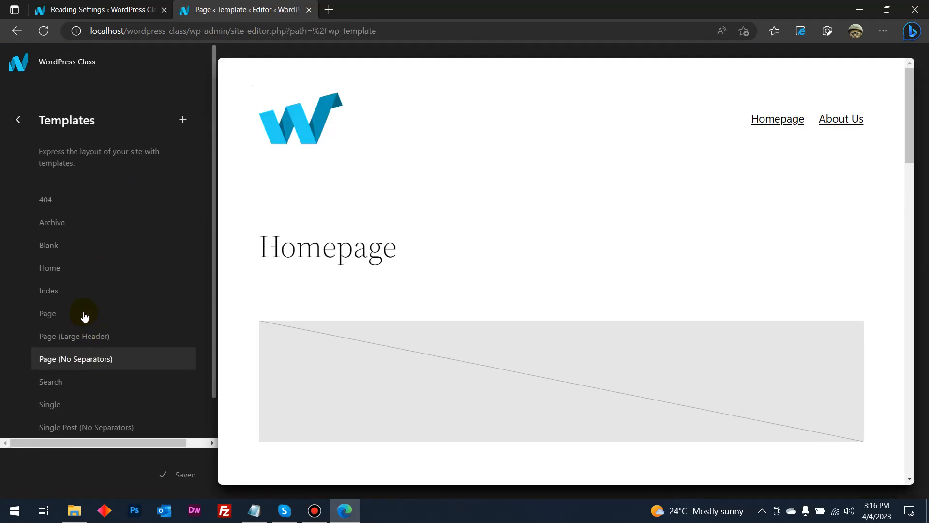
{"action": "left_click", "coordinate": [16, 120]}
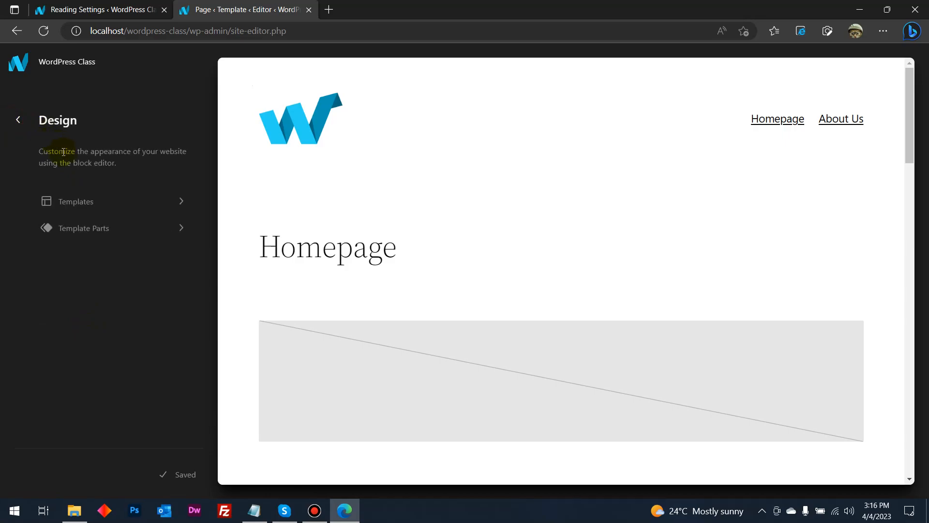
{"action": "left_click", "coordinate": [91, 224]}
{"action": "left_click", "coordinate": [56, 253]}
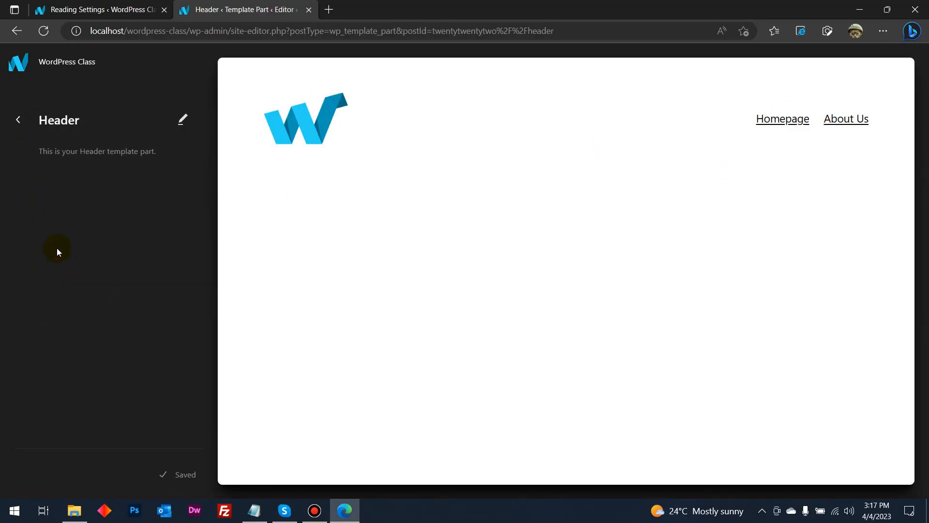
{"action": "left_click", "coordinate": [187, 124]}
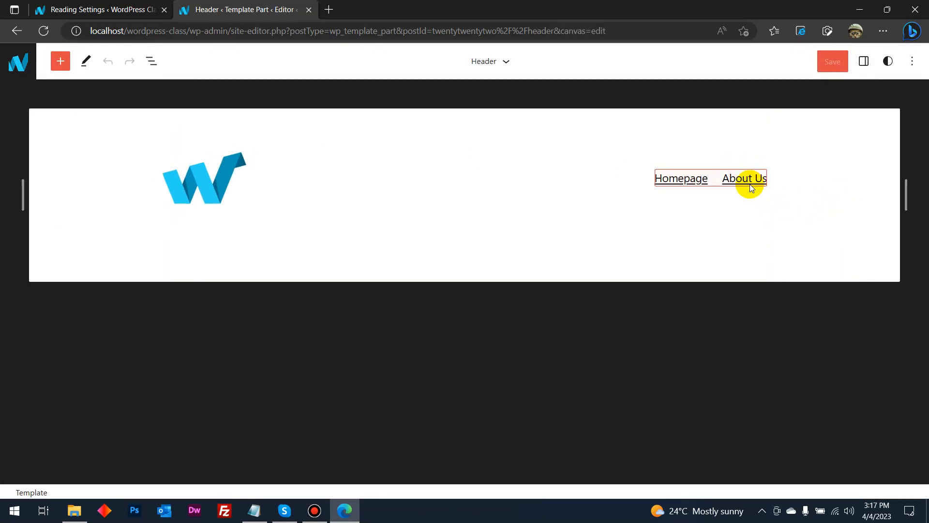
Add a link to the News page after About Us in the header navigation and save the template part.
{"action": "left_click", "coordinate": [748, 182]}
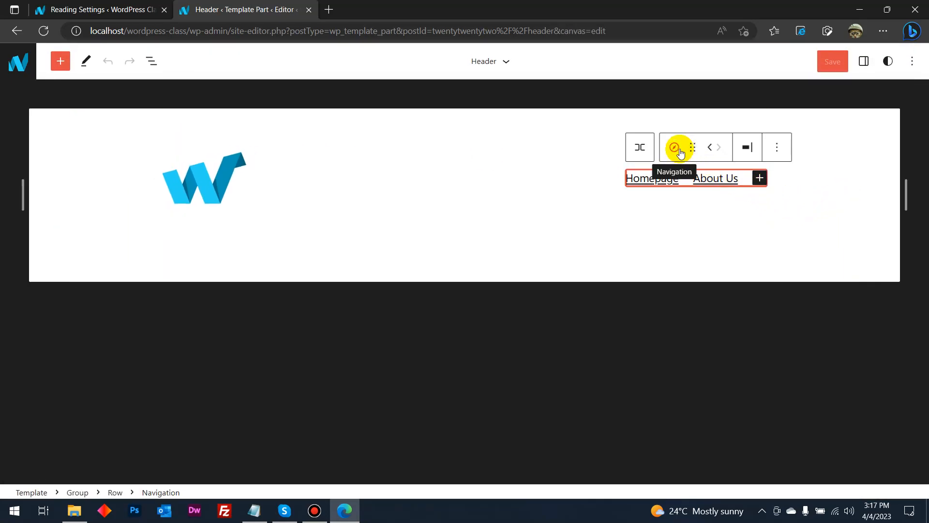
{"action": "left_click", "coordinate": [760, 178]}
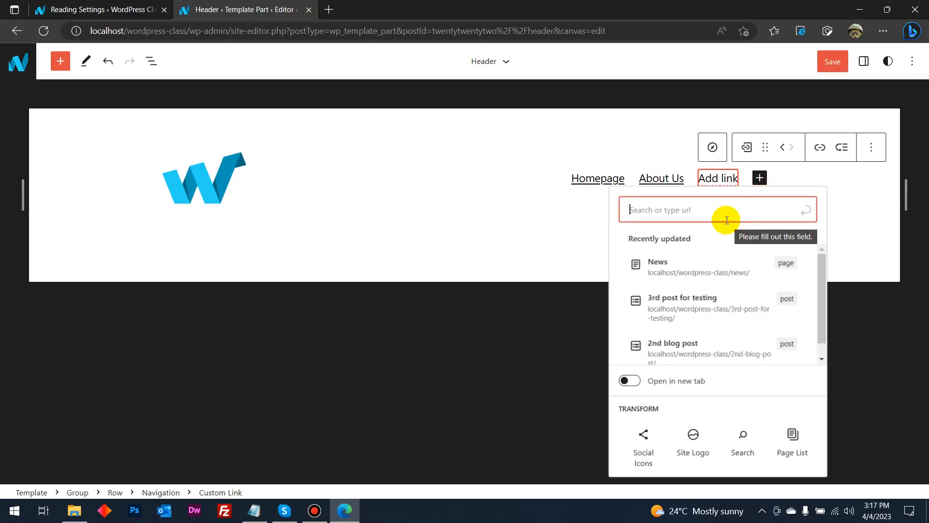
{"action": "left_click", "coordinate": [689, 256]}
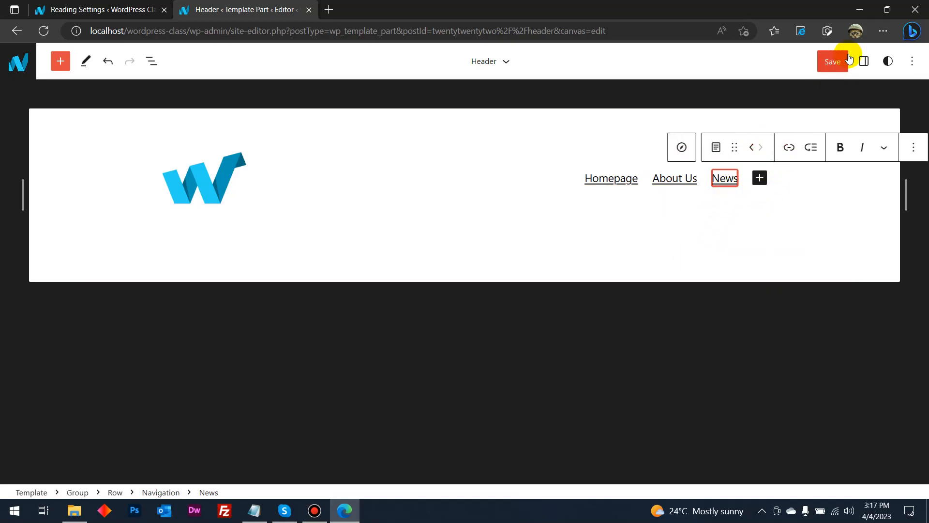
{"action": "left_click", "coordinate": [833, 62]}
{"action": "left_click", "coordinate": [803, 66]}
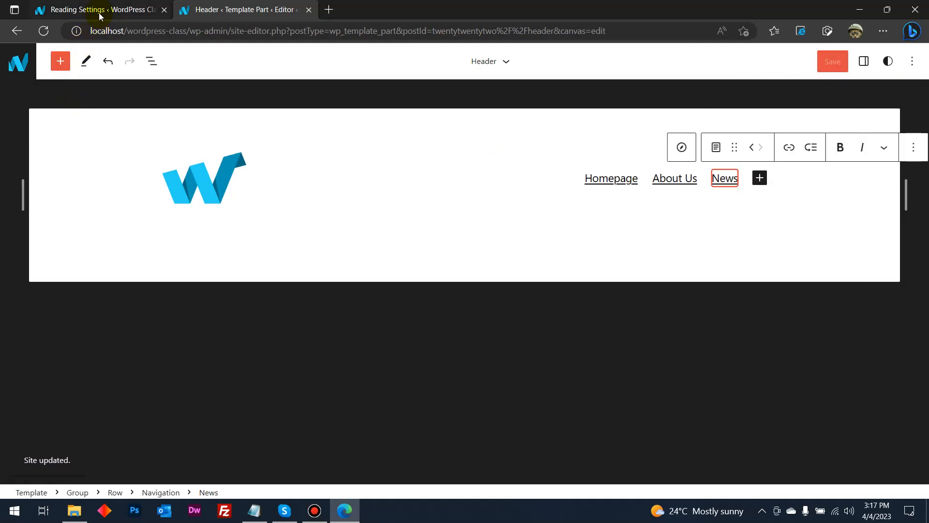
Exit the site editor to the admin dashboard and open the live homepage in a new browser tab.
{"action": "left_click", "coordinate": [18, 62]}
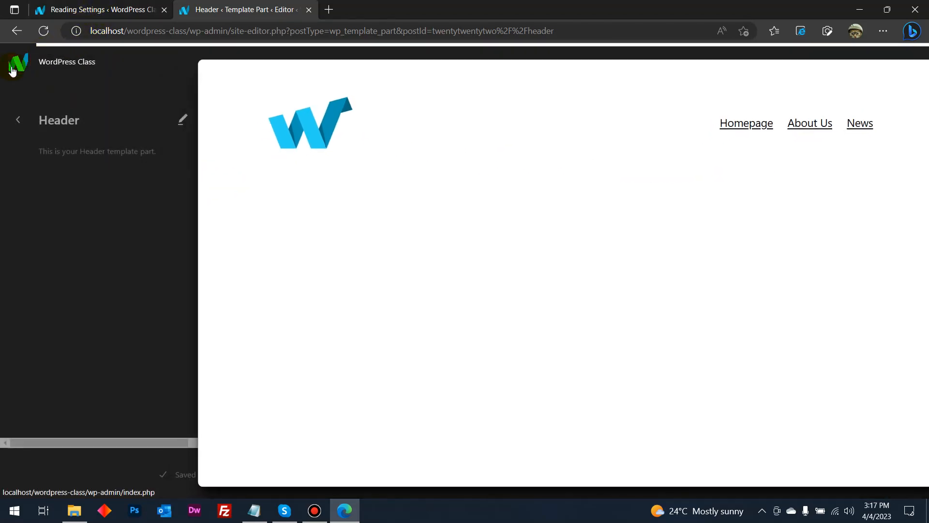
{"action": "left_click", "coordinate": [15, 64]}
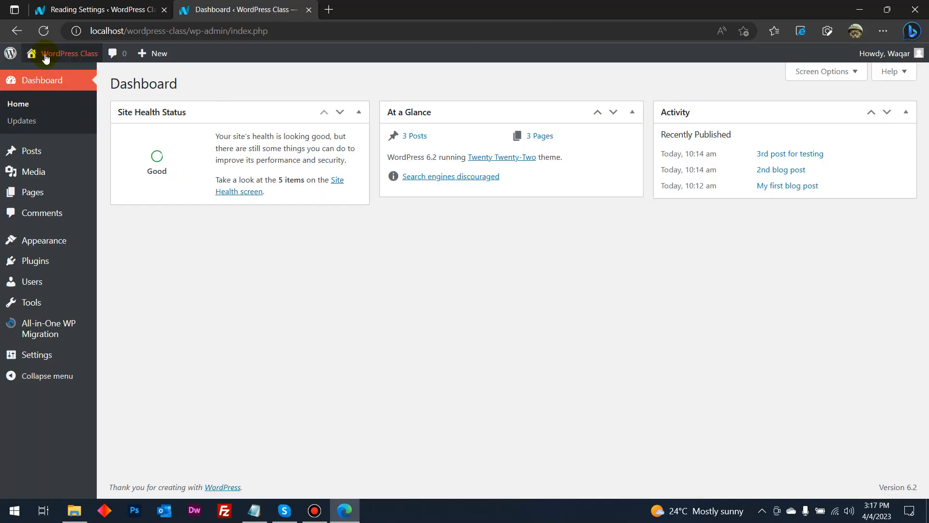
{"action": "right_click", "coordinate": [40, 80]}
{"action": "left_click", "coordinate": [49, 85]}
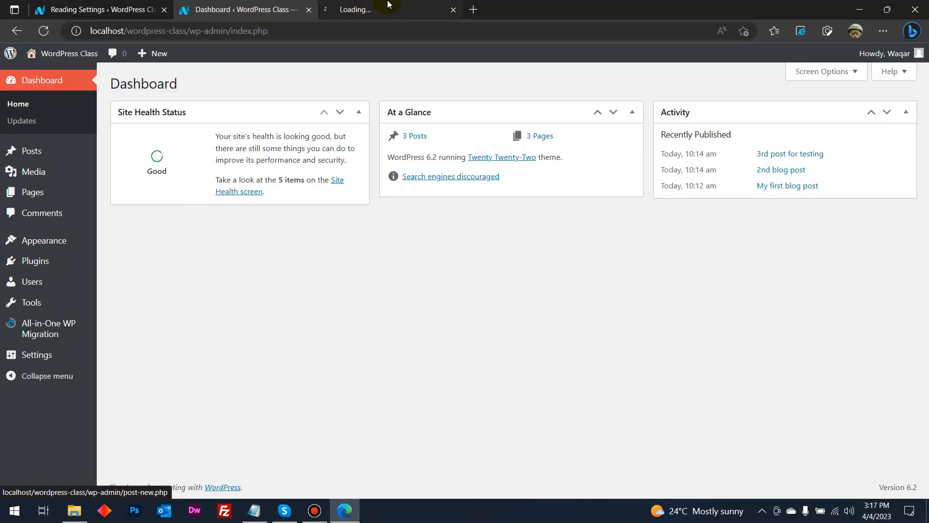
{"action": "left_click", "coordinate": [390, 7]}
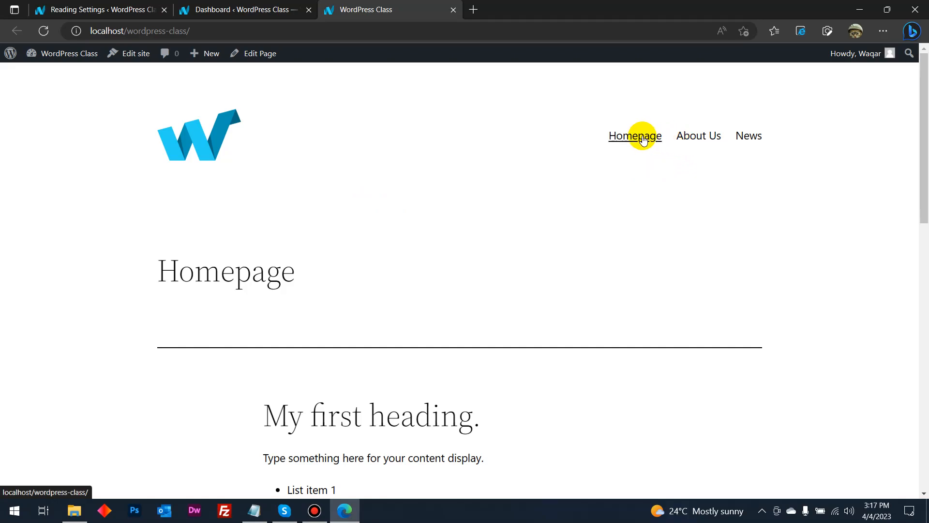
Visit the News page through the site navigation and look through its post titles, featured images and excerpts.
{"action": "left_click", "coordinate": [750, 135]}
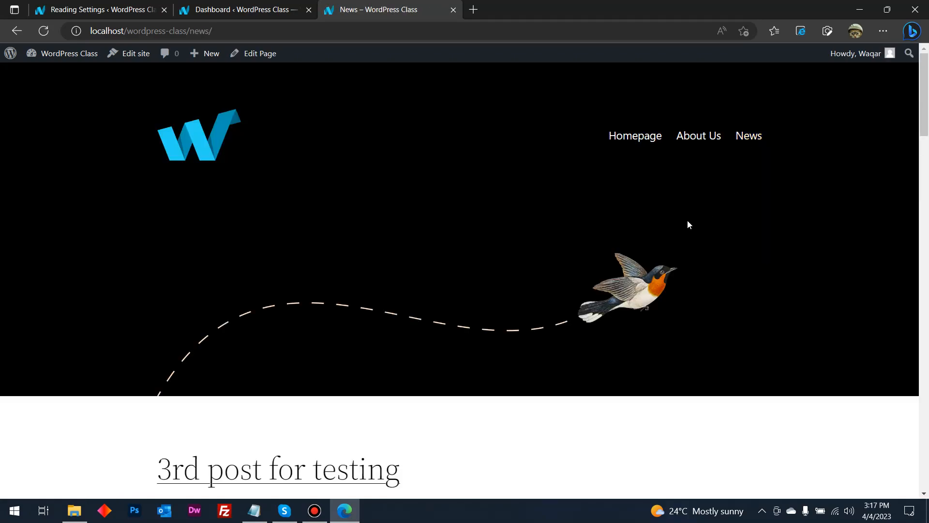
{"action": "scroll", "coordinate": [636, 206], "scroll_direction": "down", "scroll_amount": 5}
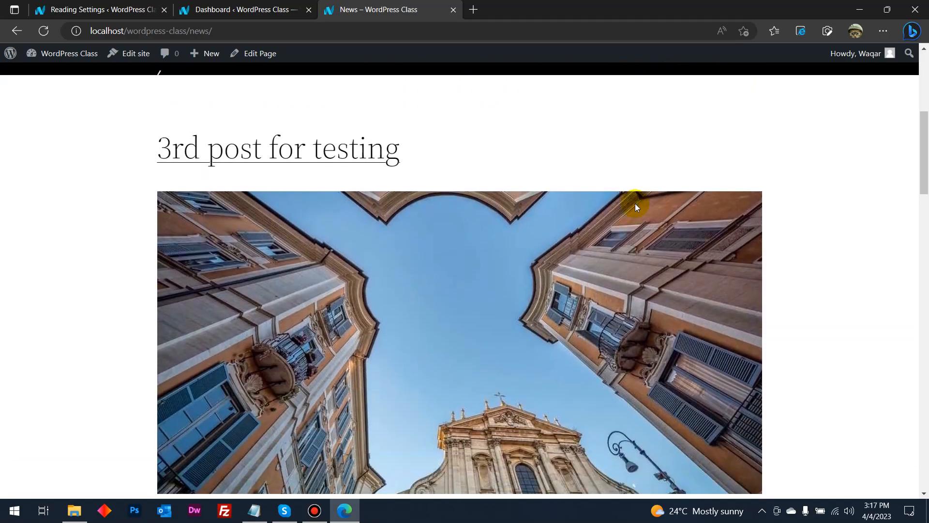
{"action": "scroll", "coordinate": [224, 129], "scroll_direction": "down", "scroll_amount": 6}
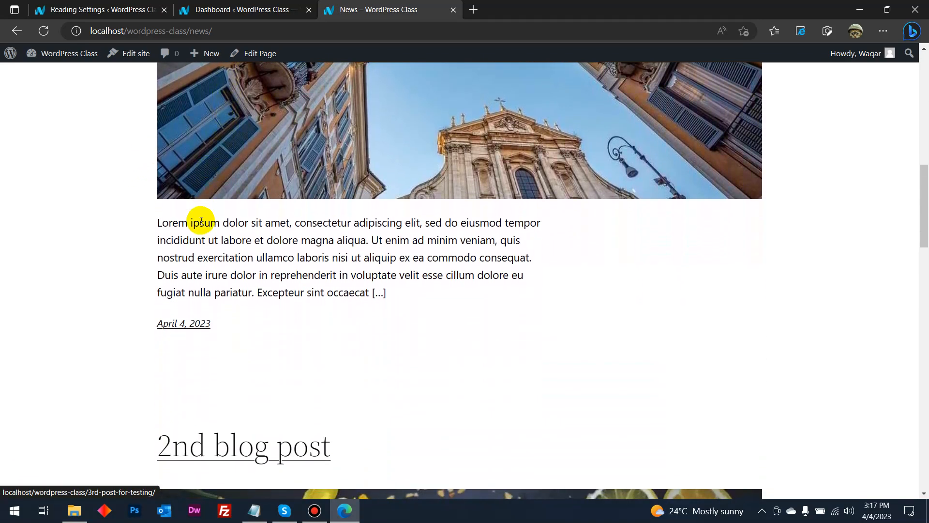
{"action": "scroll", "coordinate": [332, 268], "scroll_direction": "down", "scroll_amount": 7}
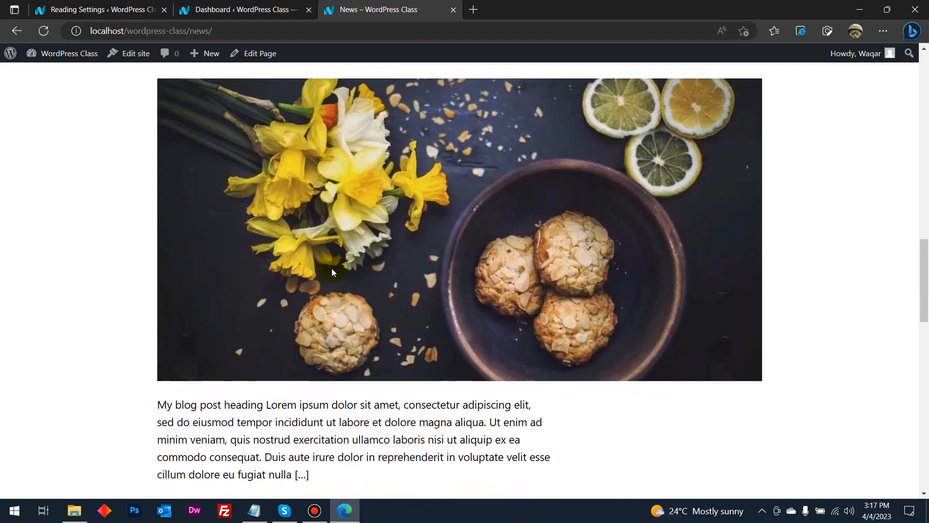
{"action": "scroll", "coordinate": [332, 269], "scroll_direction": "down", "scroll_amount": 12}
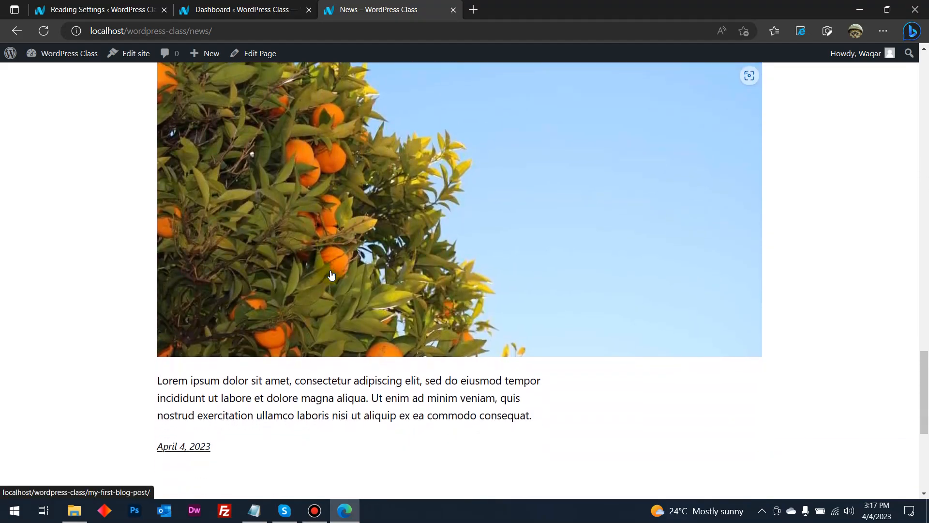
{"action": "scroll", "coordinate": [331, 275], "scroll_direction": "down", "scroll_amount": 6}
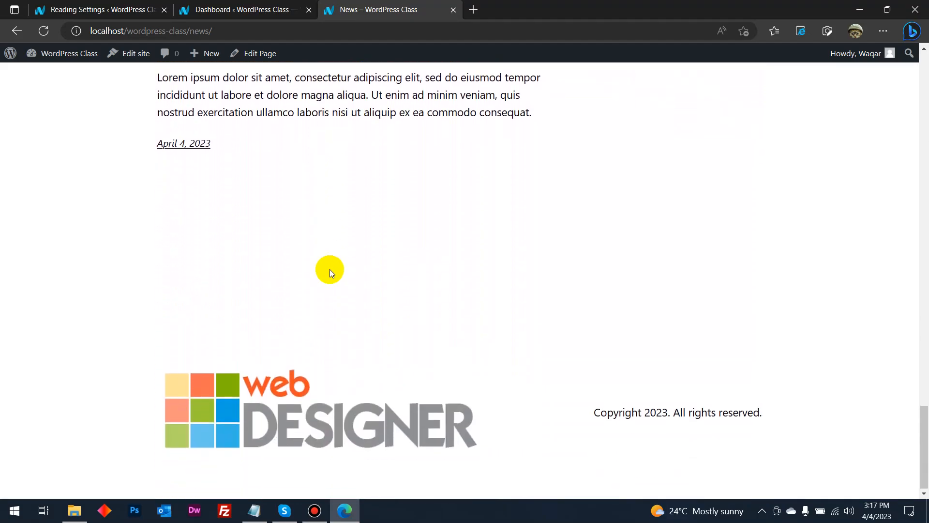
{"action": "scroll", "coordinate": [330, 266], "scroll_direction": "up", "scroll_amount": 20}
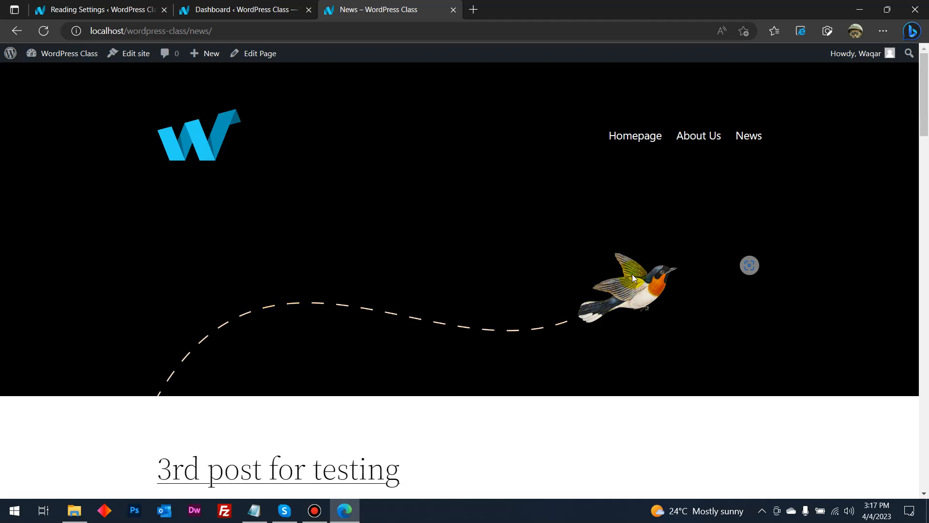
{"action": "scroll", "coordinate": [498, 284], "scroll_direction": "down", "scroll_amount": 4}
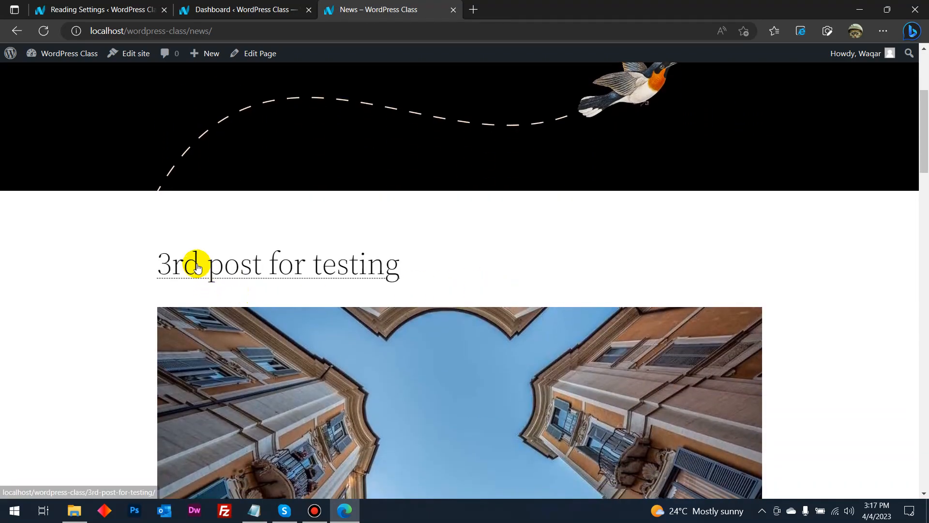
{"action": "scroll", "coordinate": [197, 267], "scroll_direction": "down", "scroll_amount": 13}
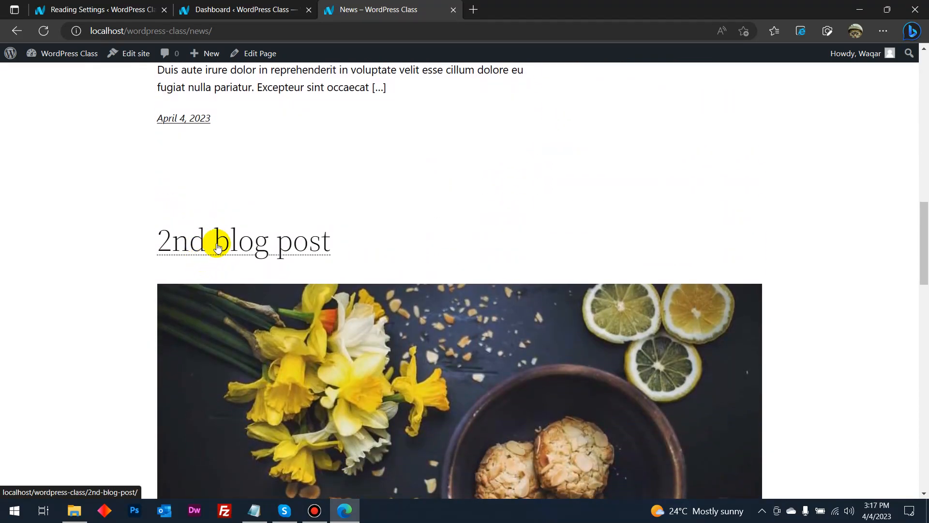
Open the post "2nd blog post", examine its content and category down to the footer, and return to the News page.
{"action": "left_click", "coordinate": [217, 245]}
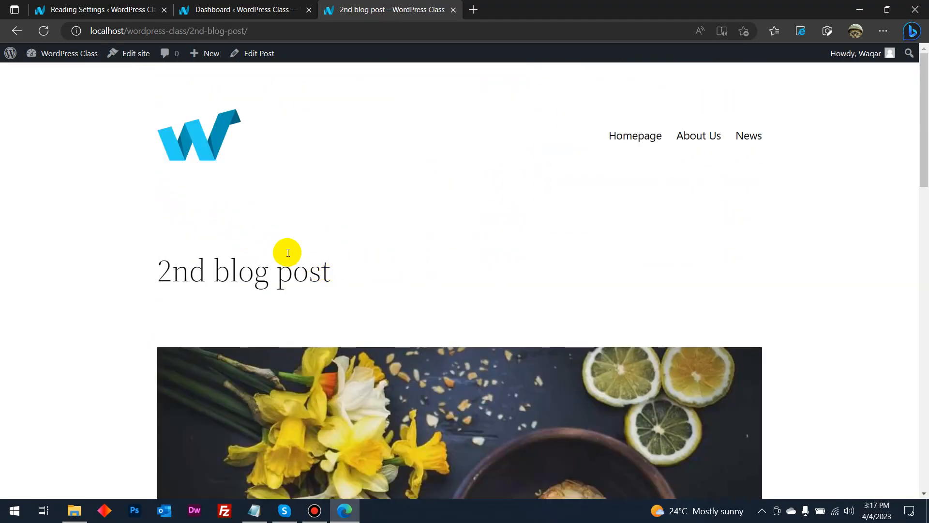
{"action": "scroll", "coordinate": [286, 251], "scroll_direction": "down", "scroll_amount": 10}
{"action": "left_click_drag", "start_coordinate": [257, 299], "coordinate": [550, 281]}
{"action": "scroll", "coordinate": [532, 273], "scroll_direction": "down", "scroll_amount": 6}
{"action": "scroll", "coordinate": [407, 334], "scroll_direction": "down", "scroll_amount": 3}
{"action": "scroll", "coordinate": [394, 303], "scroll_direction": "down", "scroll_amount": 3}
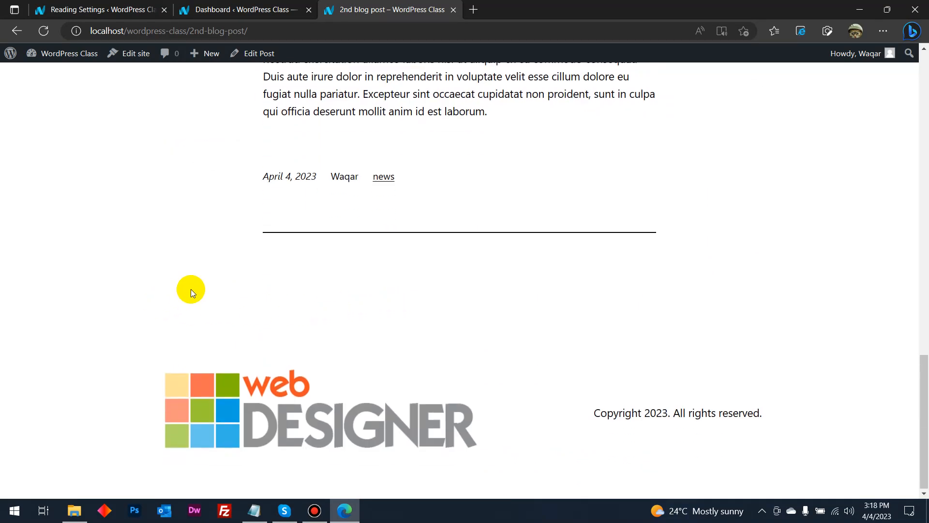
{"action": "scroll", "coordinate": [193, 286], "scroll_direction": "up", "scroll_amount": 17}
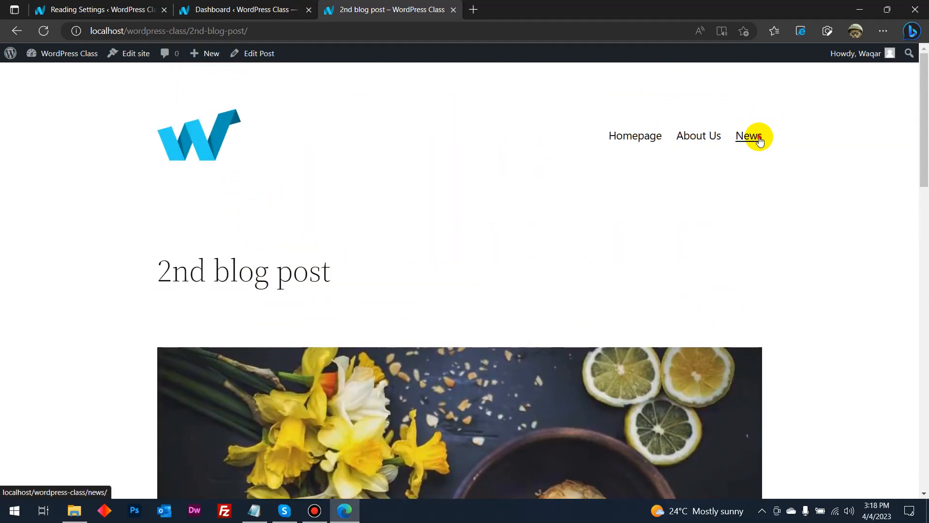
{"action": "left_click", "coordinate": [758, 138]}
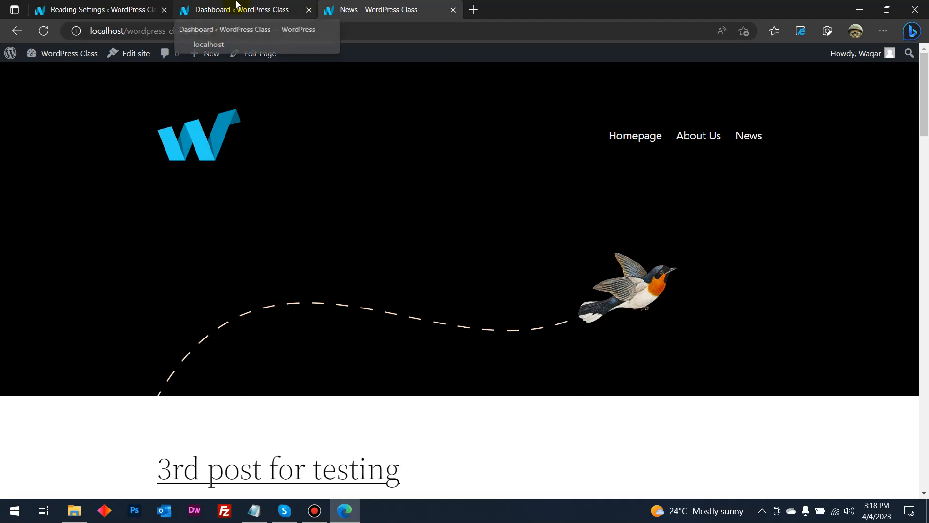
Switch to Draft.txt in Notepad, highlight the lines for Methods 1 to 4, and go back to the WordPress dashboard in the browser.
{"action": "left_click", "coordinate": [254, 511]}
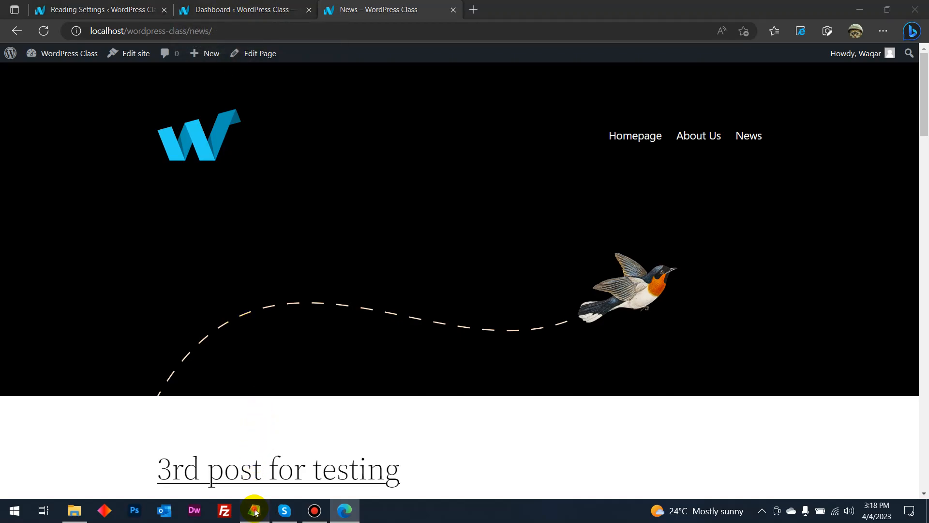
{"action": "left_click_drag", "start_coordinate": [577, 295], "coordinate": [166, 241]}
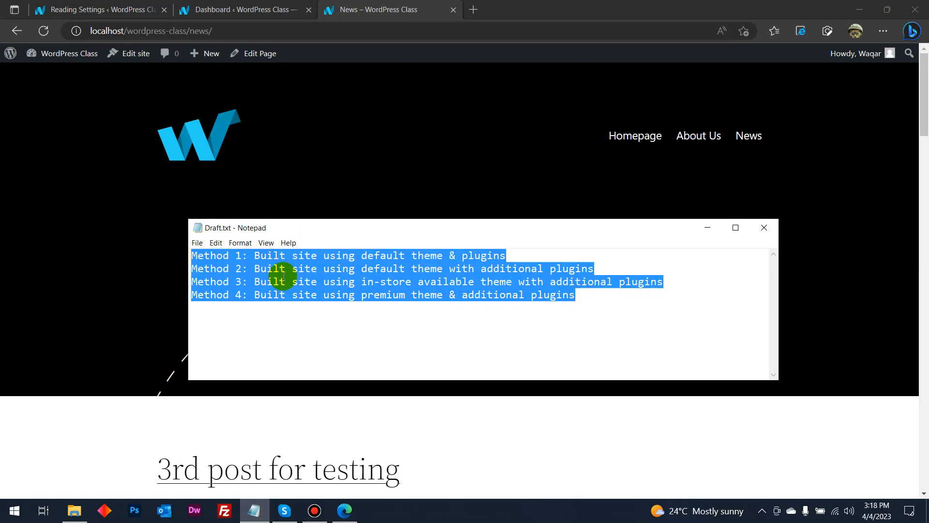
{"action": "left_click", "coordinate": [324, 174]}
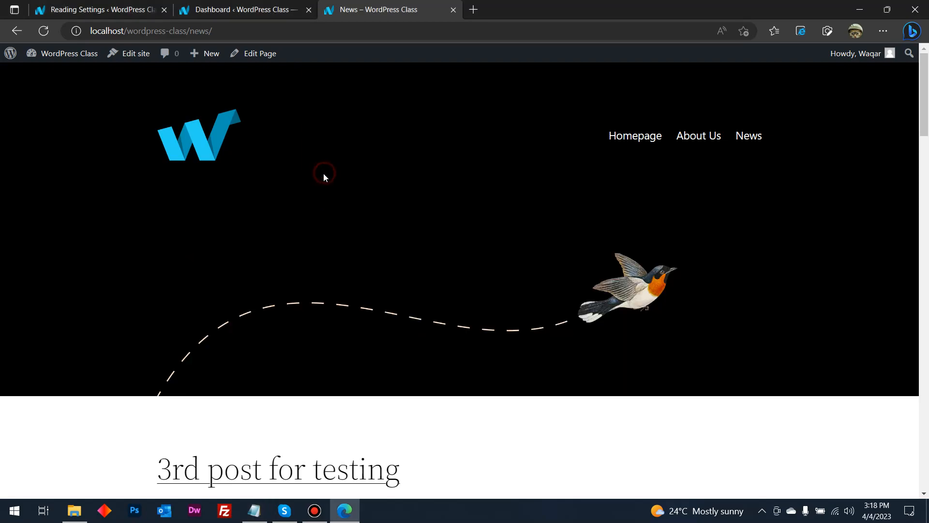
{"action": "left_click", "coordinate": [231, 6]}
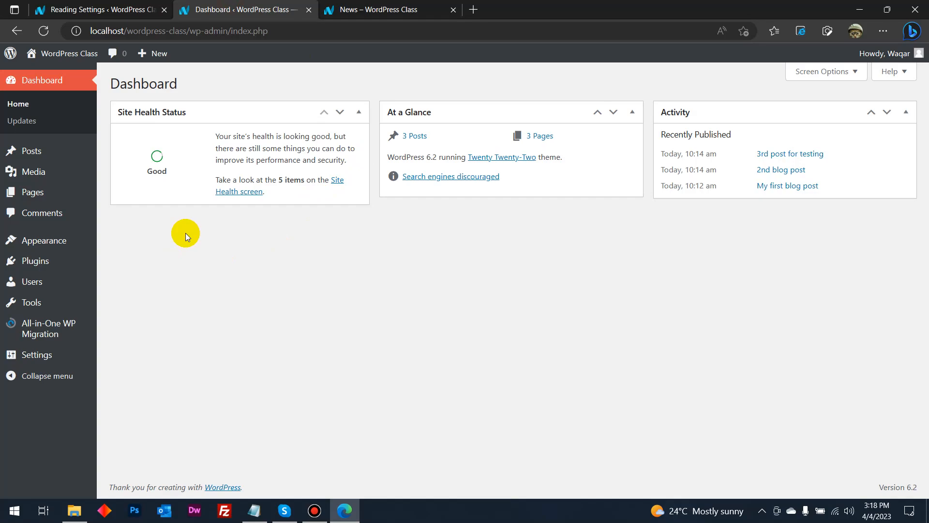
Bring up Draft.txt in Notepad again, highlight the Method 3 and Method 4 lines, and return to the browser.
{"action": "left_click", "coordinate": [254, 511]}
{"action": "left_click", "coordinate": [299, 304]}
{"action": "left_click_drag", "start_coordinate": [585, 309], "coordinate": [170, 284]}
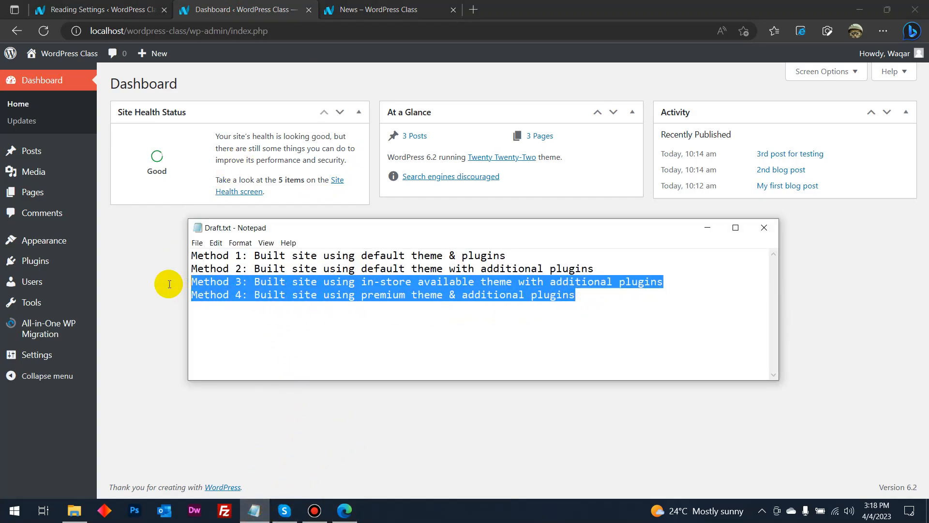
{"action": "left_click", "coordinate": [149, 243]}
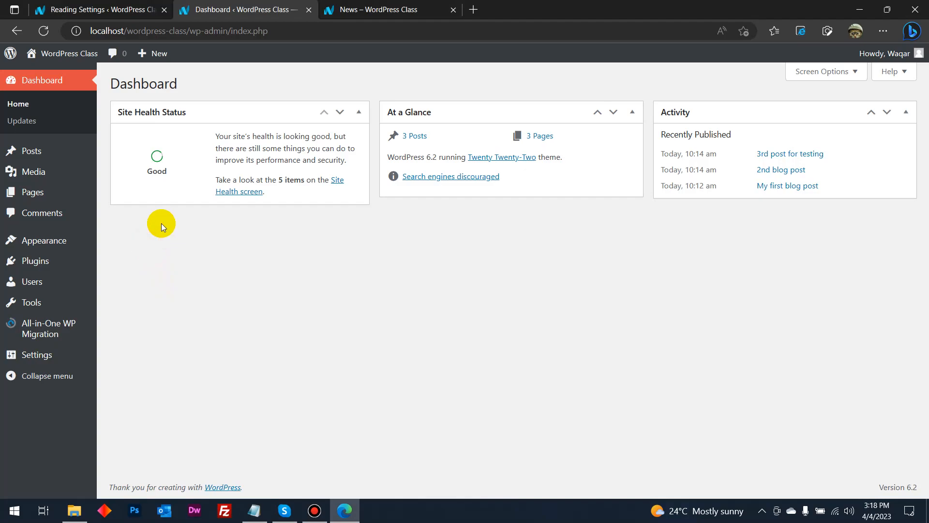
{"action": "mouse_move", "coordinate": [380, 4]}
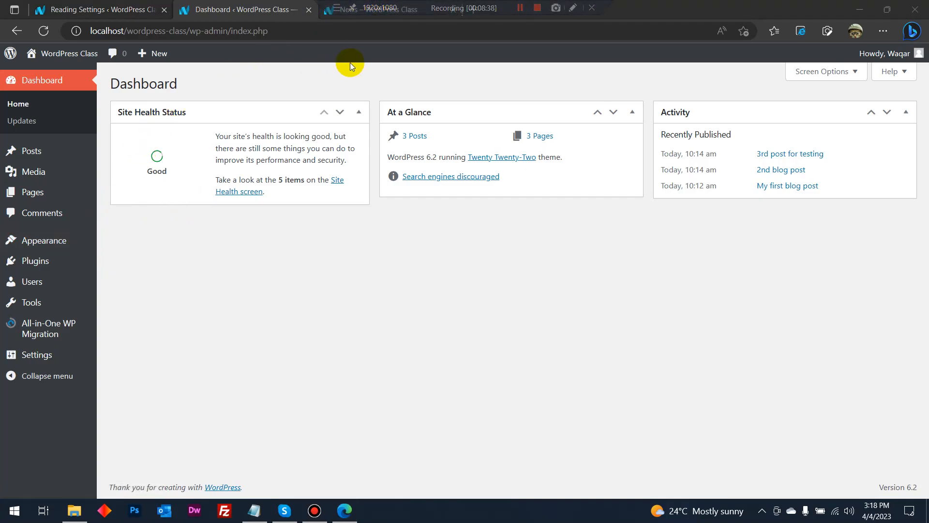
Return to the live site, visit the Homepage through its navigation, and look through the page content.
{"action": "left_click", "coordinate": [371, 11]}
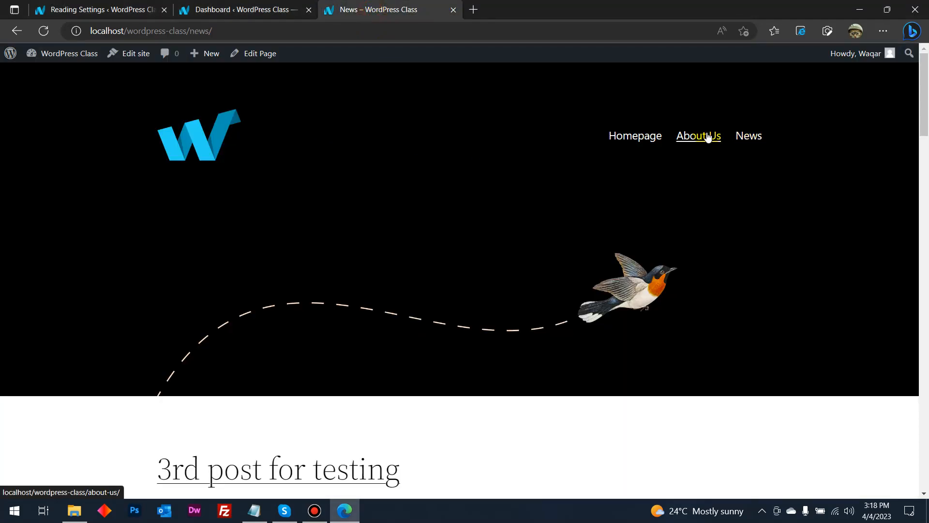
{"action": "left_click", "coordinate": [648, 138]}
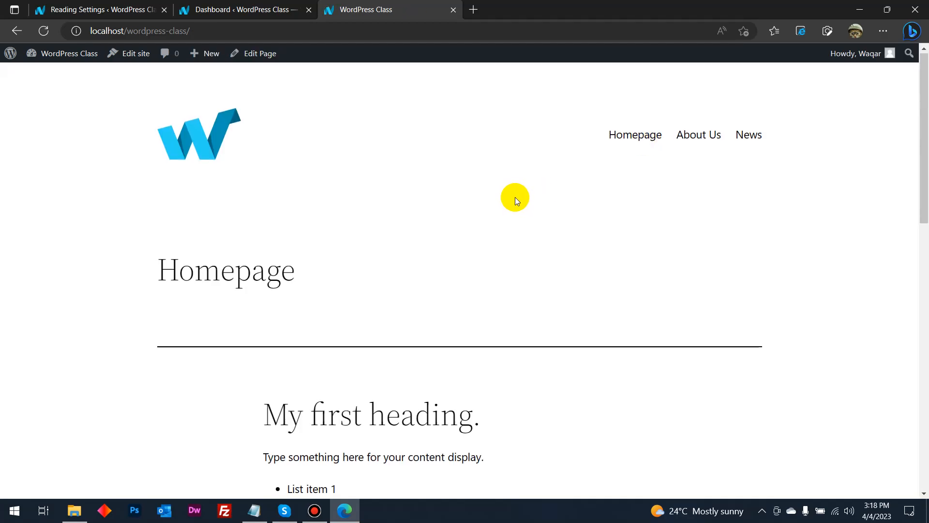
{"action": "scroll", "coordinate": [516, 197], "scroll_direction": "down", "scroll_amount": 12}
{"action": "scroll", "coordinate": [517, 183], "scroll_direction": "up", "scroll_amount": 6}
{"action": "scroll", "coordinate": [516, 182], "scroll_direction": "up", "scroll_amount": 7}
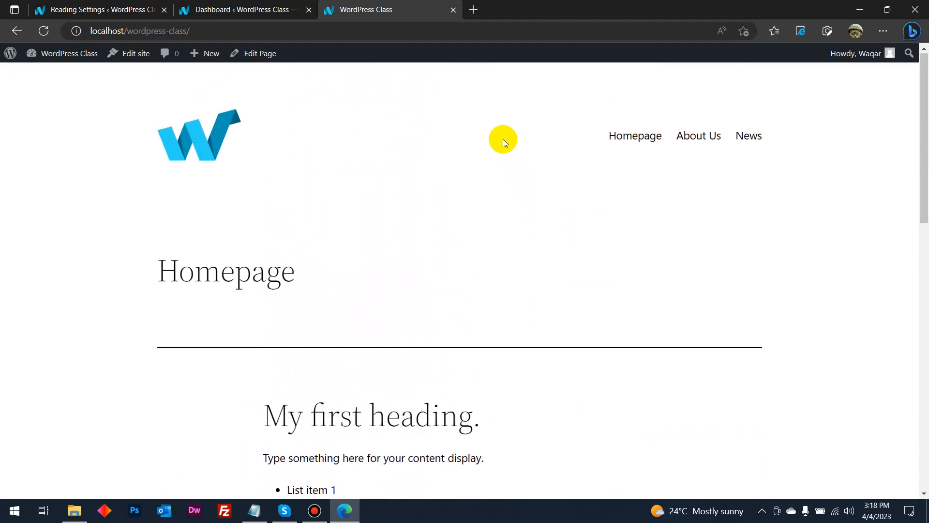
Open the Homepage for editing in a new tab, close the old Dashboard tab, and switch the Reading Settings tab to the Dashboard.
{"action": "right_click", "coordinate": [252, 54]}
{"action": "left_click", "coordinate": [271, 67]}
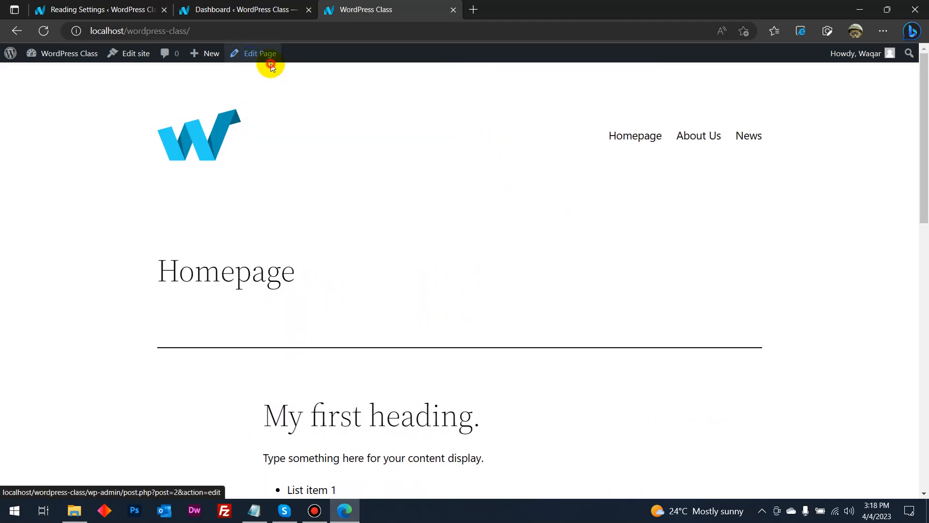
{"action": "left_click_drag", "start_coordinate": [513, 6], "coordinate": [363, 5]}
{"action": "left_click", "coordinate": [264, 4]}
{"action": "left_click", "coordinate": [311, 11]}
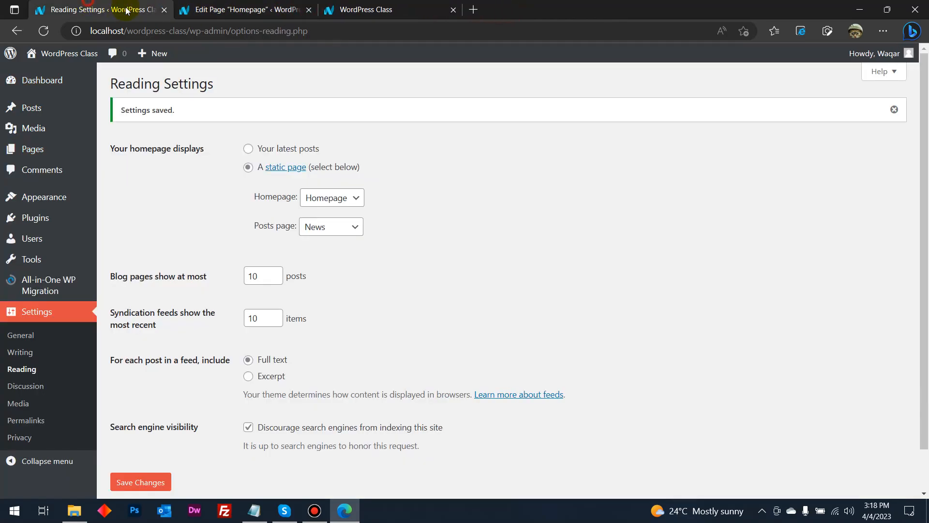
{"action": "left_click", "coordinate": [62, 80]}
{"action": "left_click", "coordinate": [219, 4]}
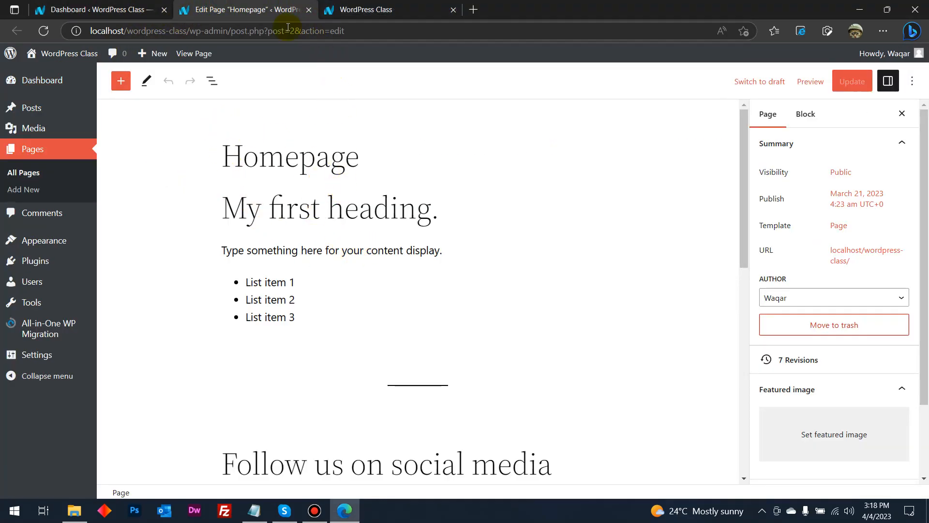
Search the Homepage's block inserter for "blog" and examine the available post patterns.
{"action": "scroll", "coordinate": [338, 249], "scroll_direction": "down", "scroll_amount": 9}
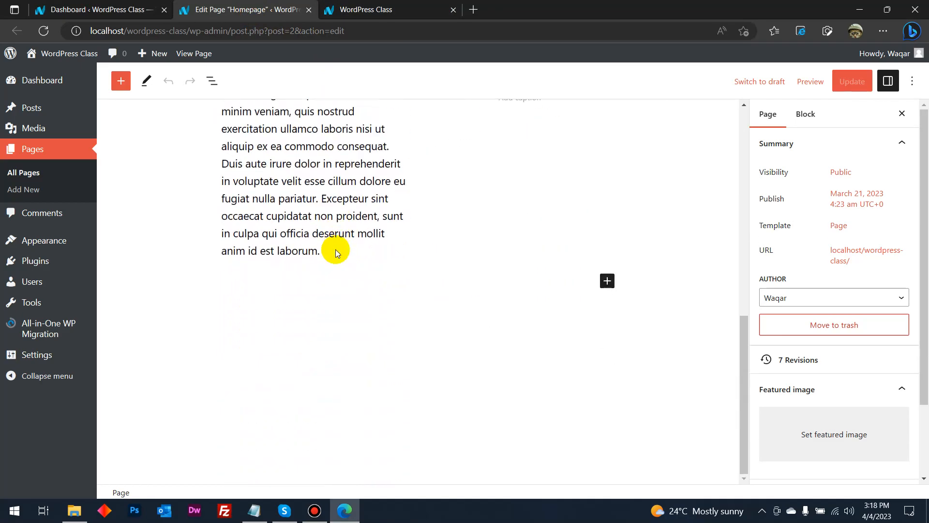
{"action": "scroll", "coordinate": [336, 249], "scroll_direction": "up", "scroll_amount": 1}
{"action": "left_click", "coordinate": [121, 81]}
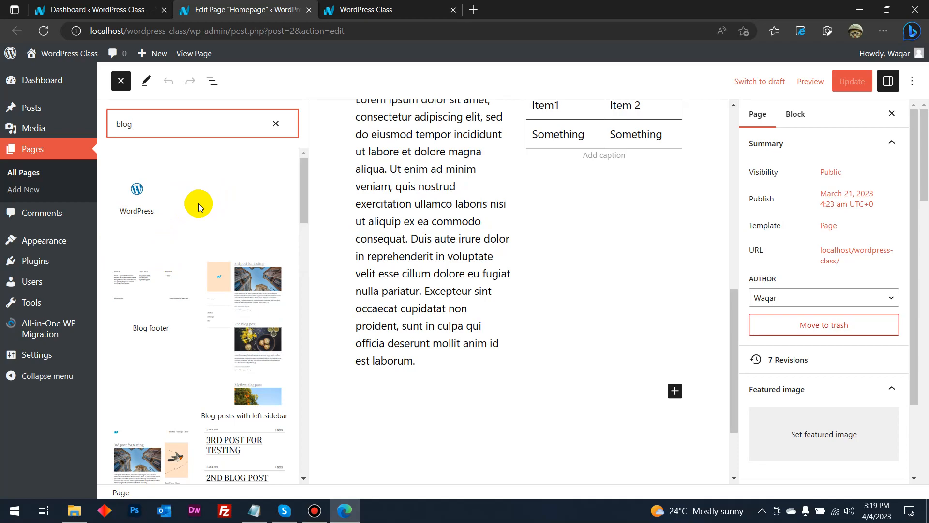
{"action": "mouse_move", "coordinate": [151, 267]}
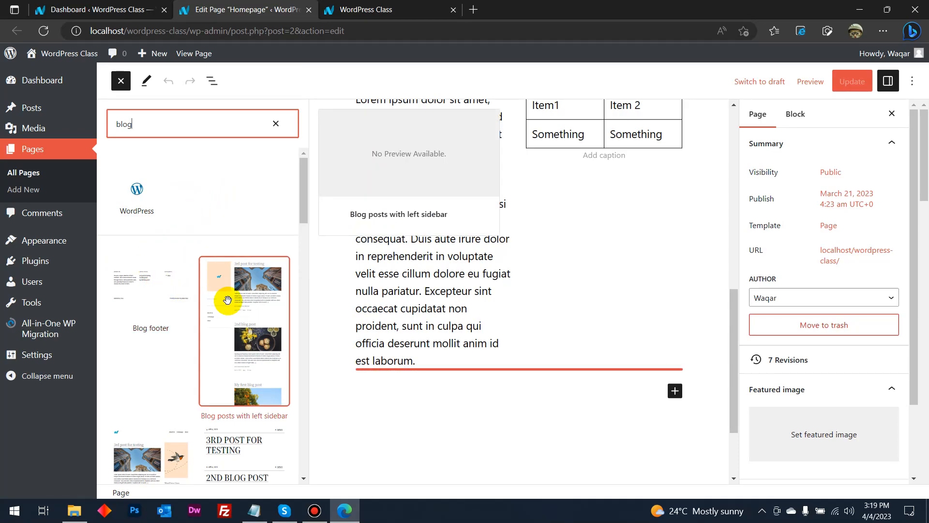
{"action": "scroll", "coordinate": [226, 300], "scroll_direction": "down", "scroll_amount": 3}
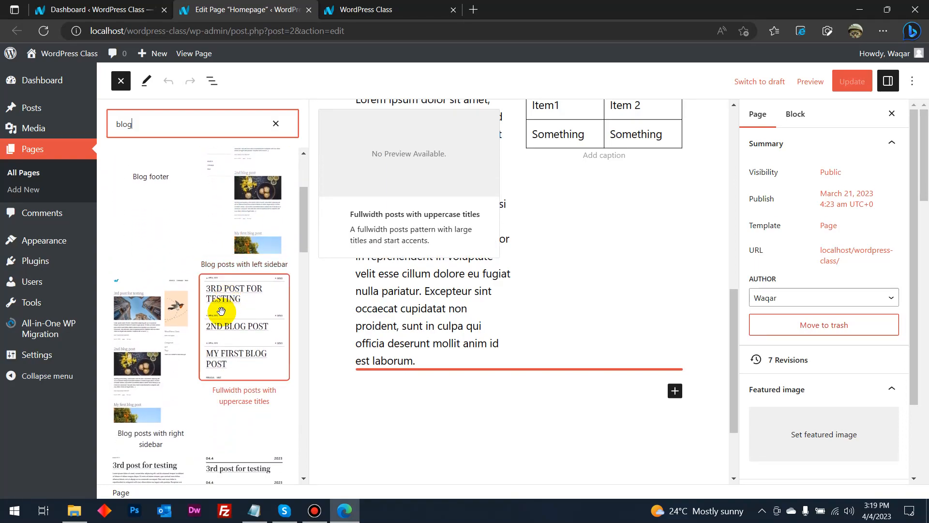
{"action": "scroll", "coordinate": [221, 311], "scroll_direction": "down", "scroll_amount": 1}
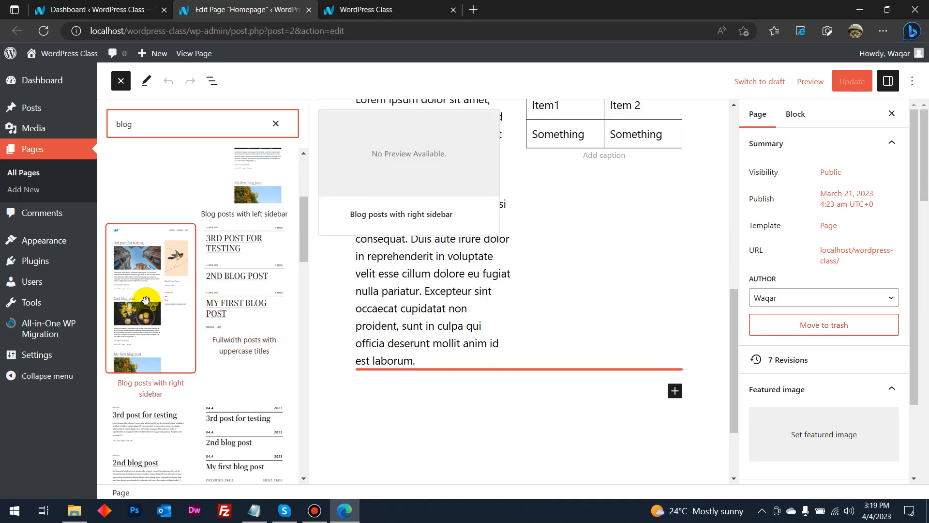
{"action": "scroll", "coordinate": [147, 301], "scroll_direction": "down", "scroll_amount": 1}
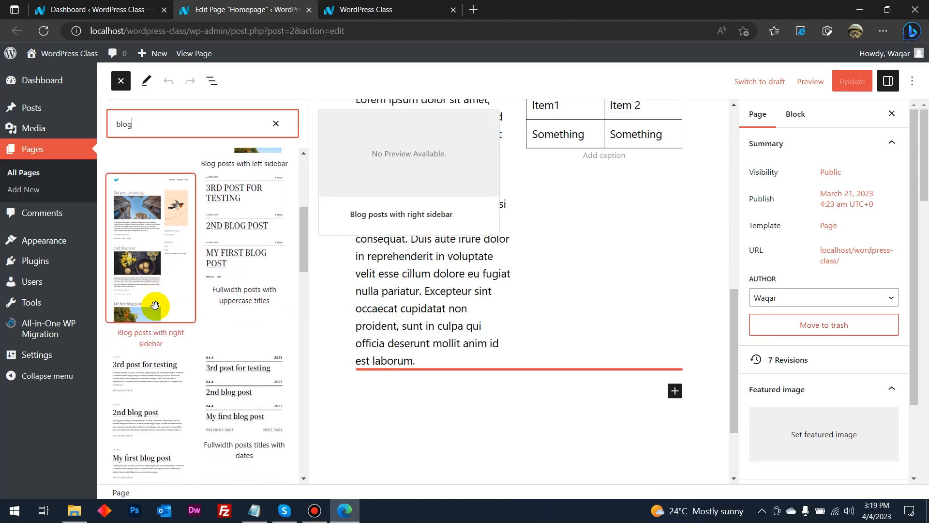
{"action": "scroll", "coordinate": [174, 386], "scroll_direction": "down", "scroll_amount": 1}
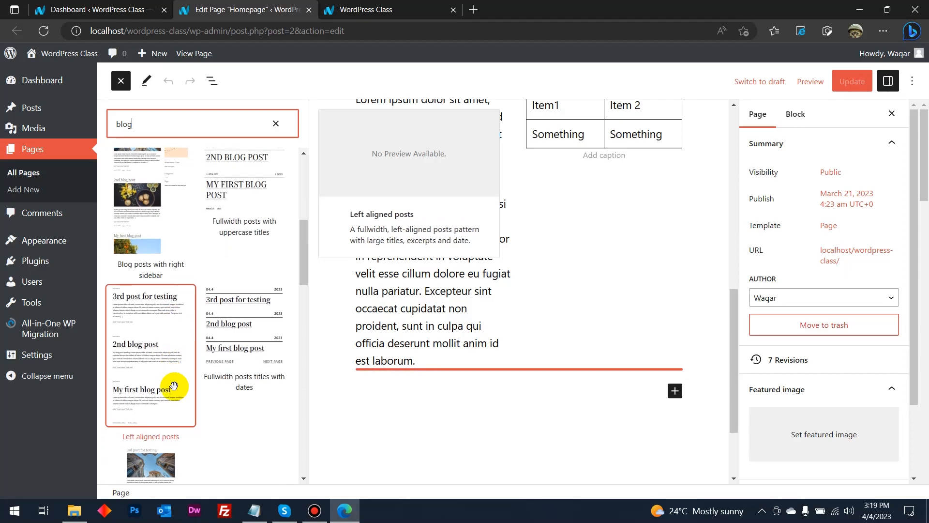
{"action": "scroll", "coordinate": [174, 386], "scroll_direction": "down", "scroll_amount": 3}
{"action": "scroll", "coordinate": [155, 364], "scroll_direction": "down", "scroll_amount": 3}
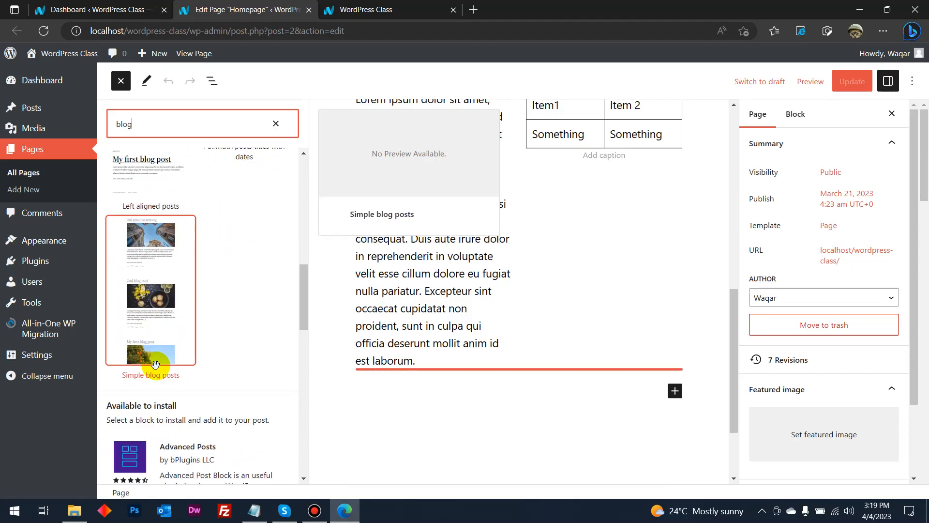
{"action": "scroll", "coordinate": [162, 353], "scroll_direction": "up", "scroll_amount": 5}
{"action": "scroll", "coordinate": [209, 346], "scroll_direction": "down", "scroll_amount": 2}
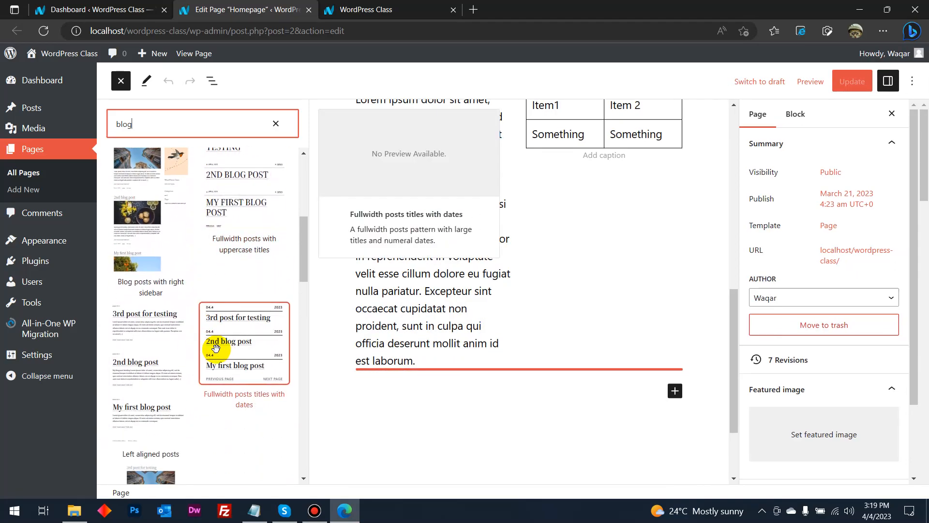
Insert the "Fullwidth posts titles with dates" pattern below the lorem ipsum paragraph and update the Homepage.
{"action": "left_click_drag", "start_coordinate": [242, 330], "coordinate": [457, 370]}
{"action": "scroll", "coordinate": [649, 305], "scroll_direction": "down", "scroll_amount": 10}
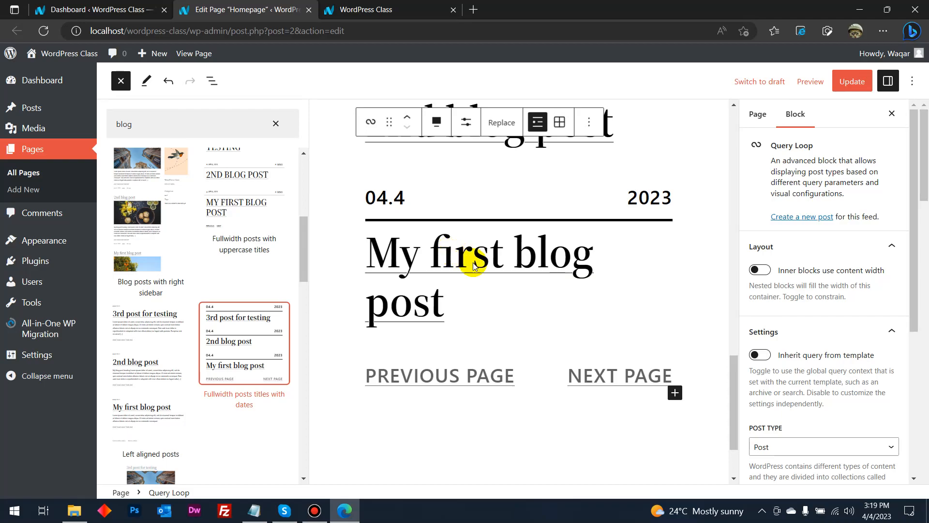
{"action": "scroll", "coordinate": [473, 262], "scroll_direction": "up", "scroll_amount": 9}
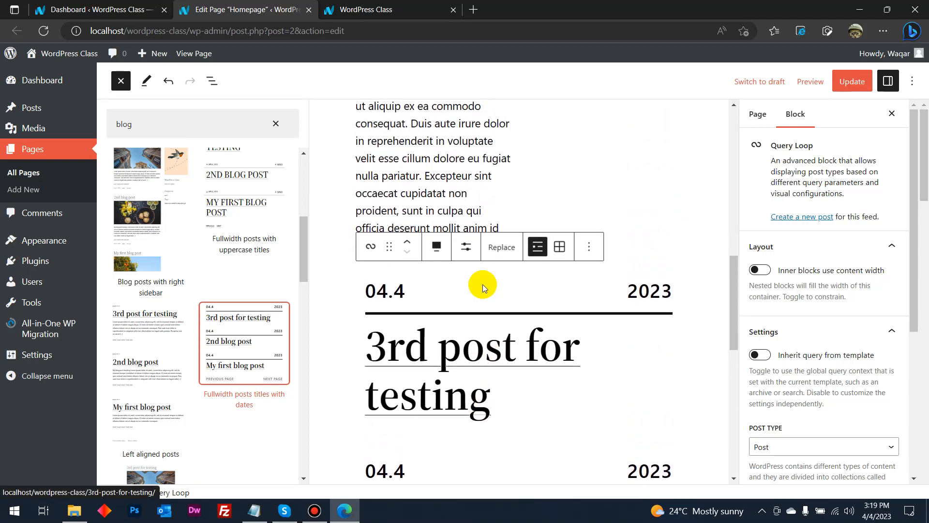
{"action": "left_click", "coordinate": [455, 332]}
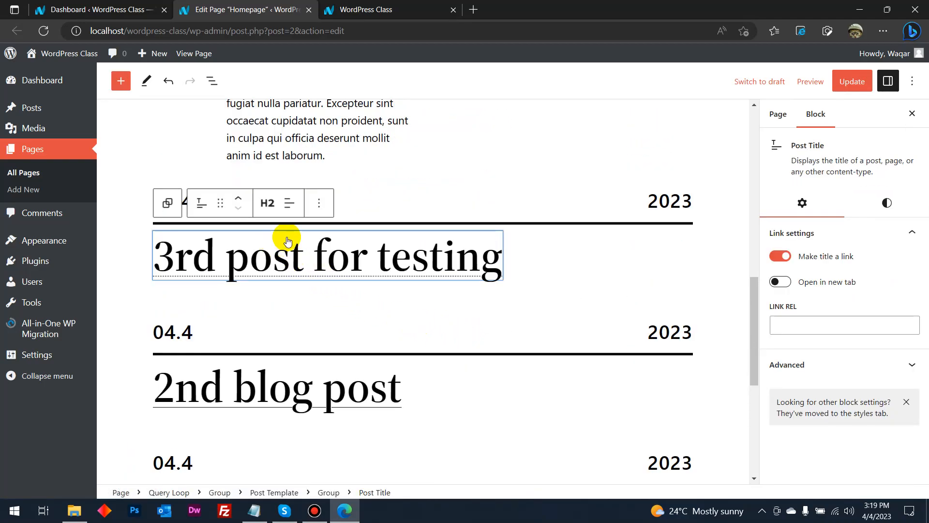
{"action": "scroll", "coordinate": [170, 147], "scroll_direction": "up", "scroll_amount": 2}
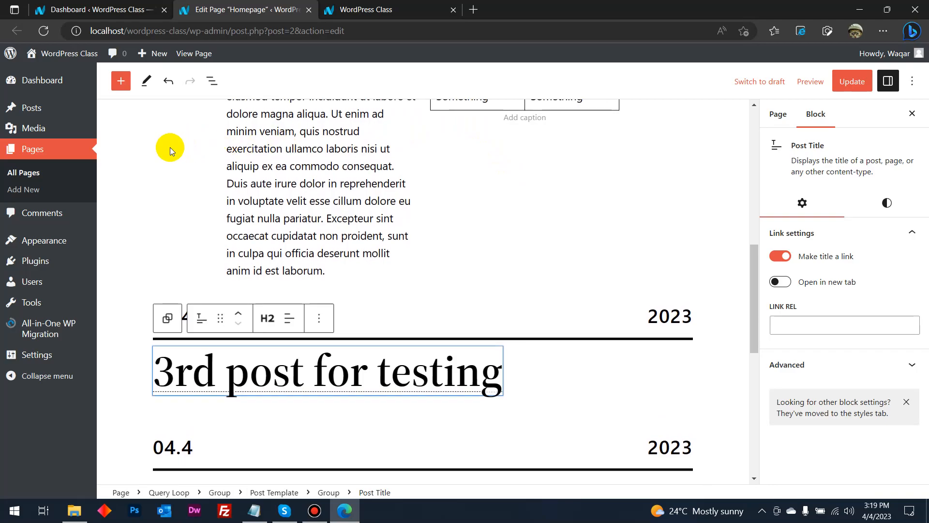
{"action": "left_click", "coordinate": [488, 300]}
{"action": "scroll", "coordinate": [464, 286], "scroll_direction": "down", "scroll_amount": 3}
{"action": "left_click", "coordinate": [855, 88]}
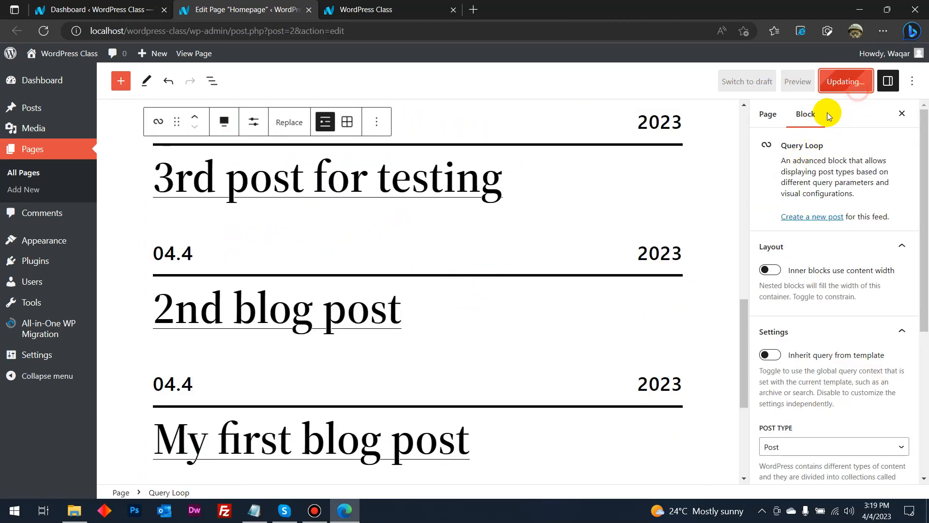
Reload the live Homepage and examine the dated blog post titles beneath the existing content.
{"action": "left_click", "coordinate": [376, 9]}
{"action": "left_click", "coordinate": [43, 30]}
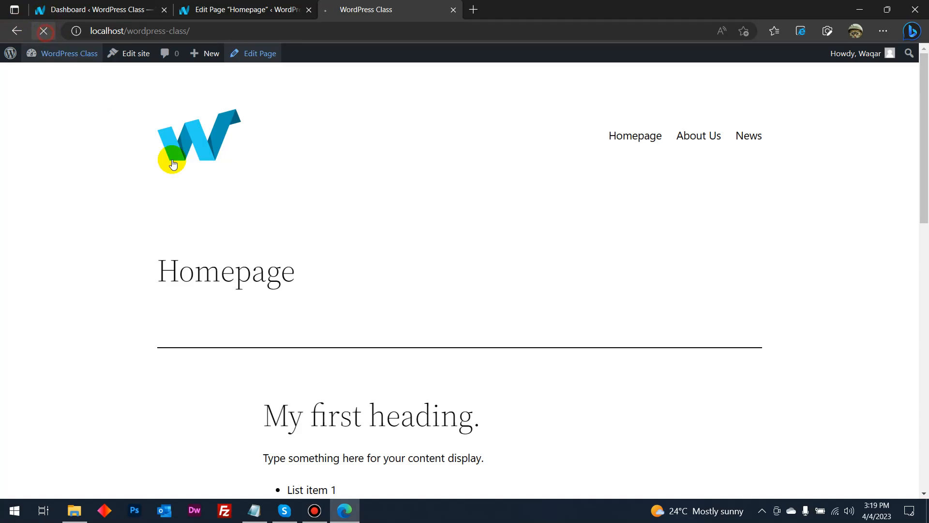
{"action": "scroll", "coordinate": [395, 270], "scroll_direction": "down", "scroll_amount": 12}
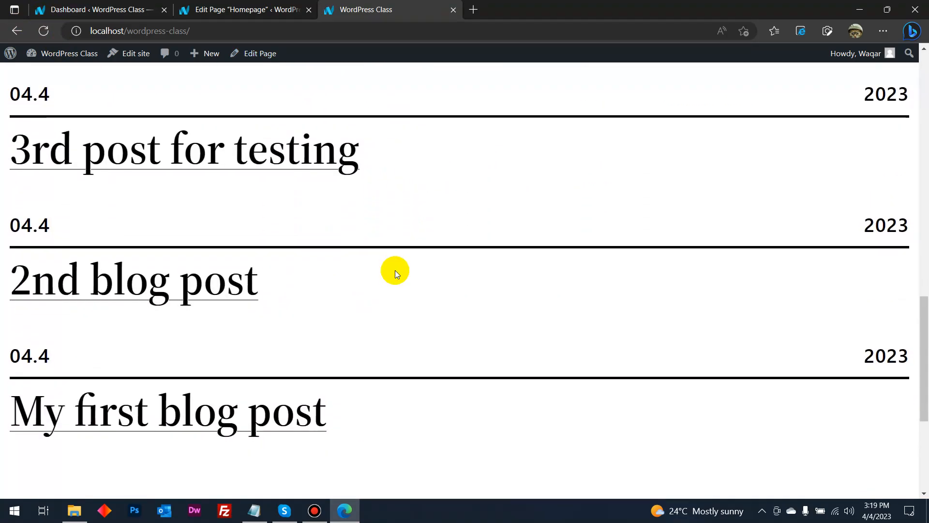
{"action": "scroll", "coordinate": [395, 270], "scroll_direction": "up", "scroll_amount": 3}
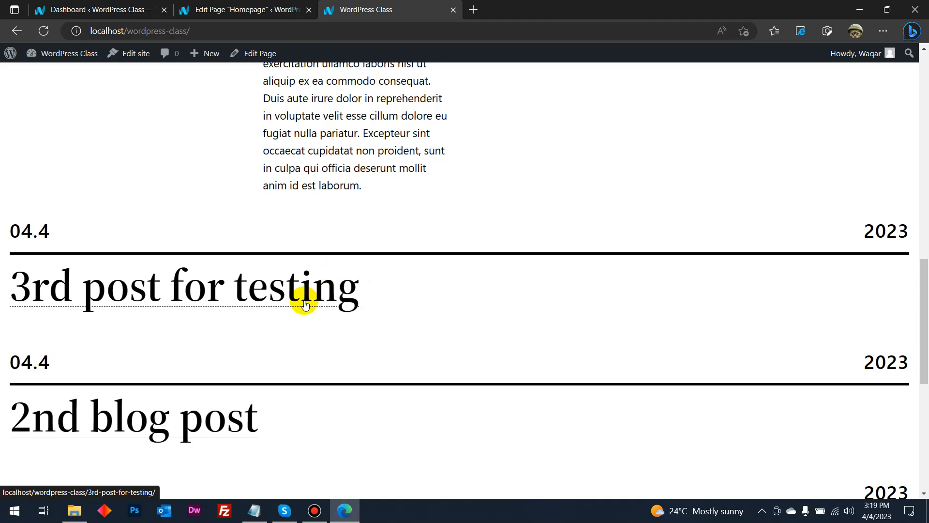
{"action": "scroll", "coordinate": [303, 303], "scroll_direction": "down", "scroll_amount": 6}
{"action": "scroll", "coordinate": [303, 303], "scroll_direction": "up", "scroll_amount": 5}
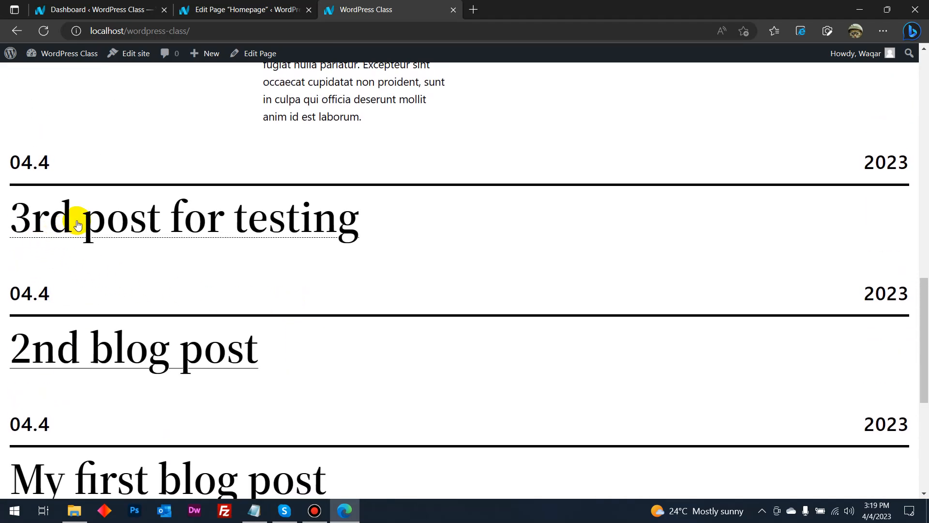
Return to the Homepage editor and inspect the group block holding the "3rd post for testing" entry.
{"action": "left_click", "coordinate": [228, 10]}
{"action": "scroll", "coordinate": [390, 251], "scroll_direction": "up", "scroll_amount": 3}
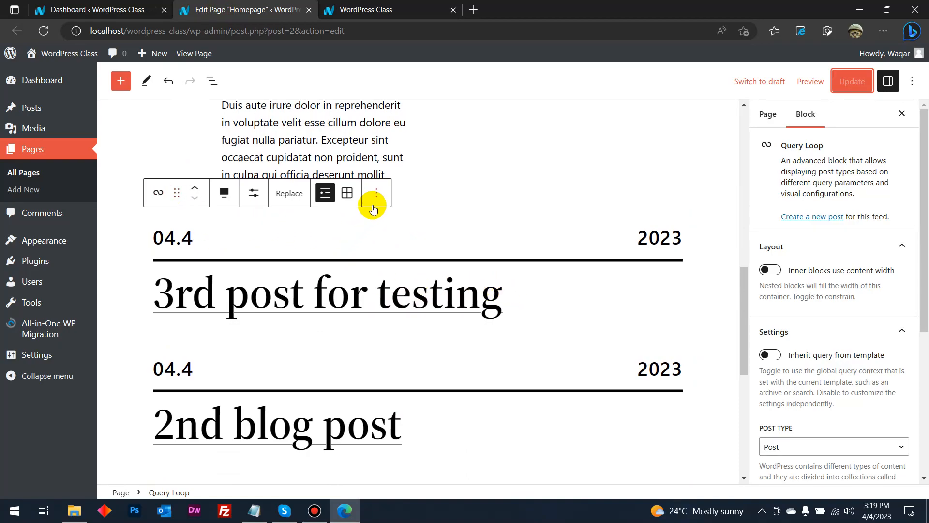
{"action": "left_click", "coordinate": [201, 327]}
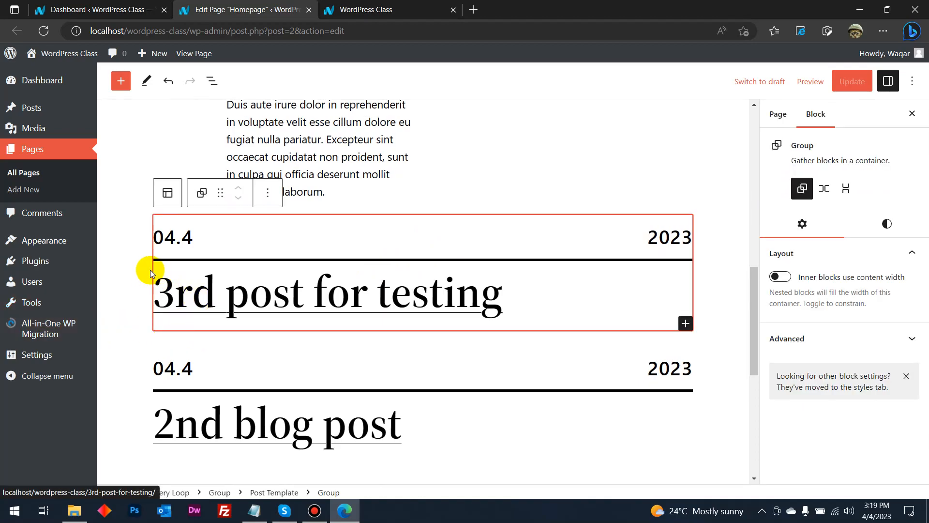
{"action": "left_click", "coordinate": [722, 316]}
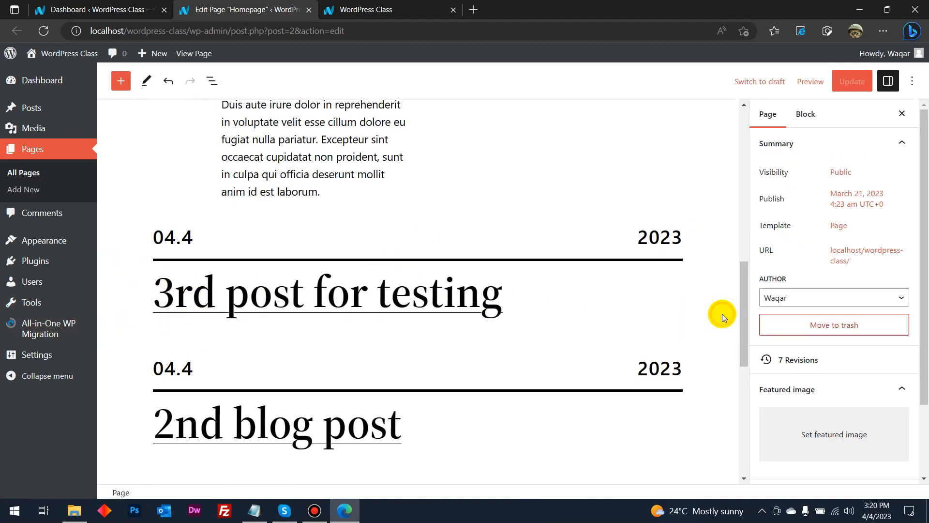
{"action": "scroll", "coordinate": [518, 298], "scroll_direction": "up", "scroll_amount": 3}
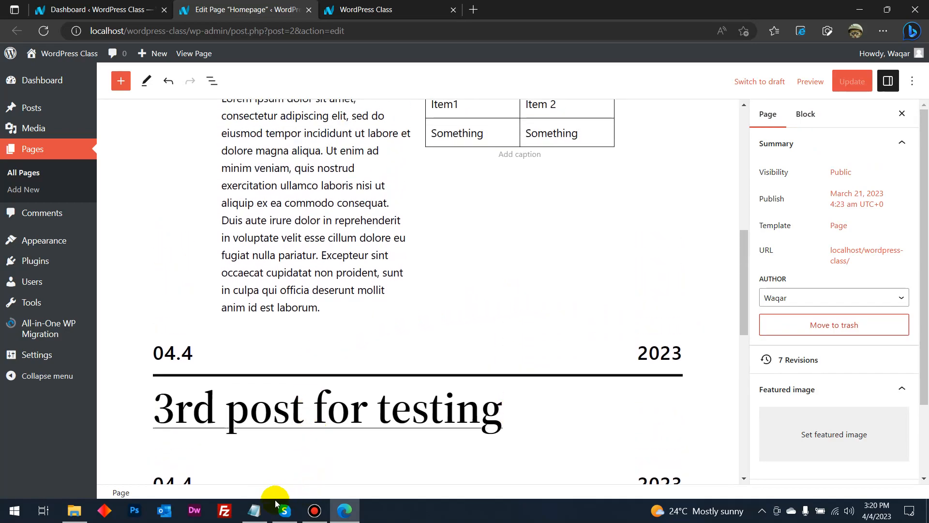
Bring up Draft.txt in Notepad, and return to the Homepage editor in the browser to look over the post list.
{"action": "left_click", "coordinate": [255, 509]}
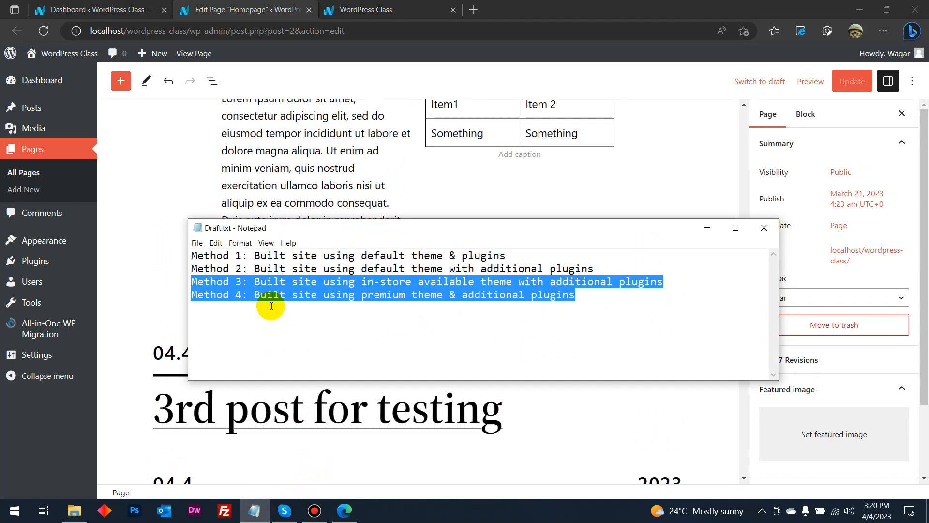
{"action": "left_click", "coordinate": [235, 4]}
{"action": "scroll", "coordinate": [332, 336], "scroll_direction": "down", "scroll_amount": 8}
{"action": "scroll", "coordinate": [328, 336], "scroll_direction": "up", "scroll_amount": 8}
{"action": "scroll", "coordinate": [324, 336], "scroll_direction": "down", "scroll_amount": 3}
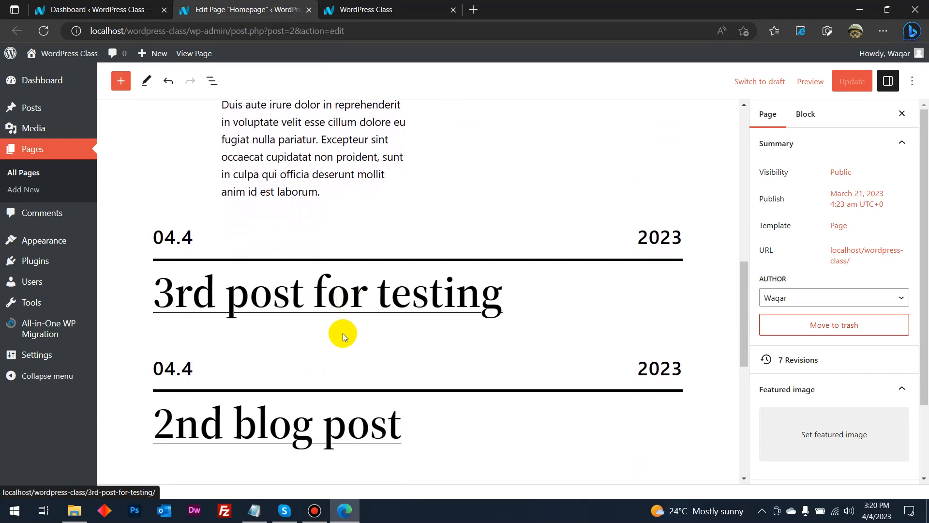
Remove the Post Template block with the dated post titles from the posts pattern on the Homepage.
{"action": "left_click", "coordinate": [341, 333]}
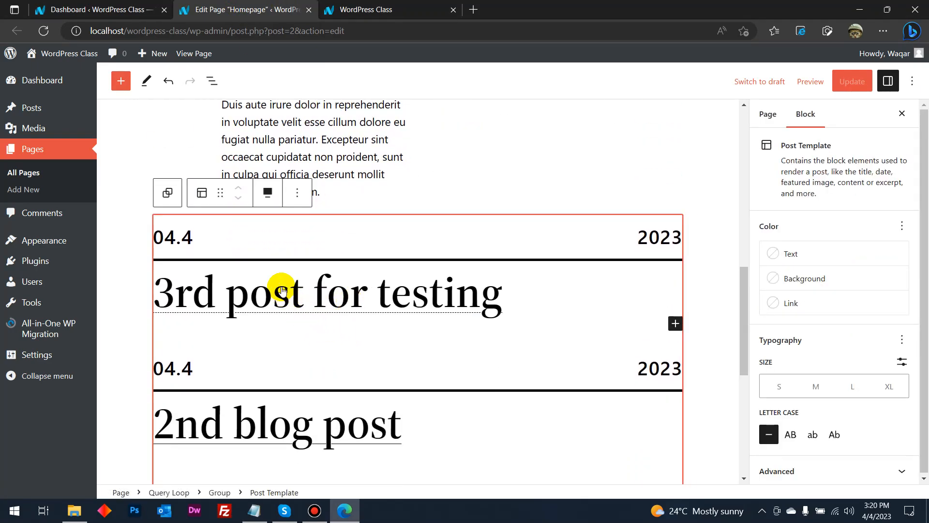
{"action": "left_click", "coordinate": [297, 196]}
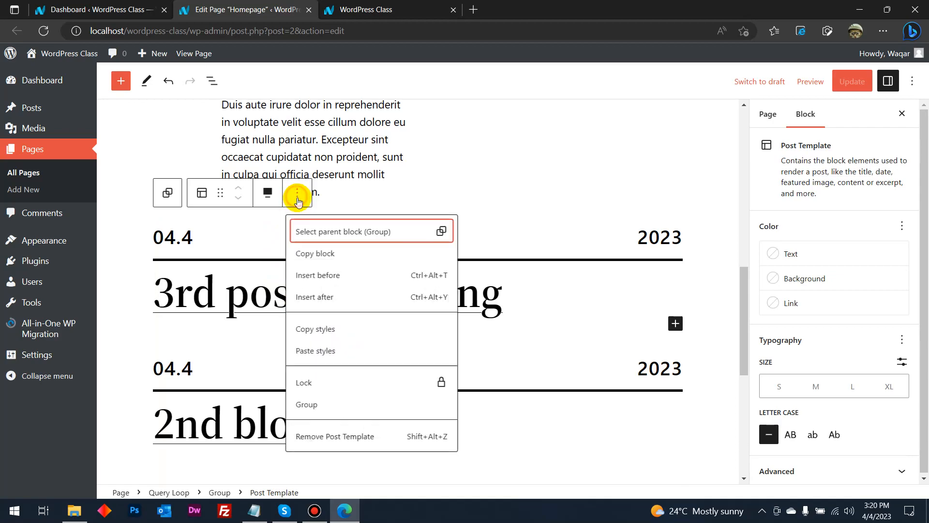
{"action": "left_click", "coordinate": [341, 437]}
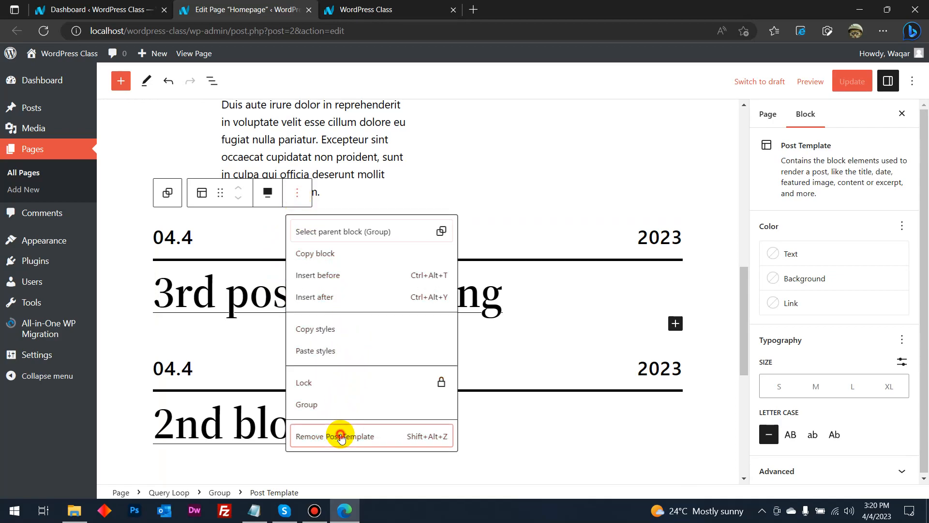
Remove the empty Group block above the Previous Page and Next Page links.
{"action": "left_click", "coordinate": [378, 282]}
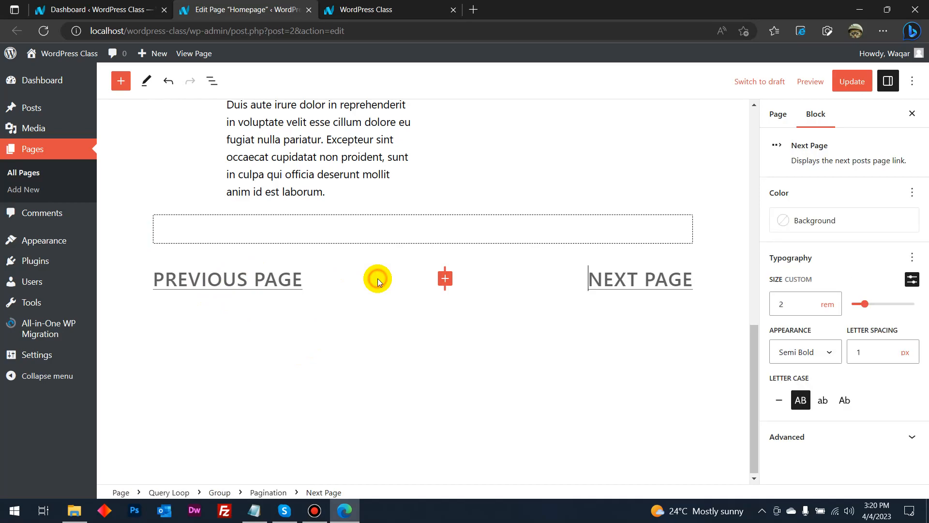
{"action": "left_click", "coordinate": [297, 286]}
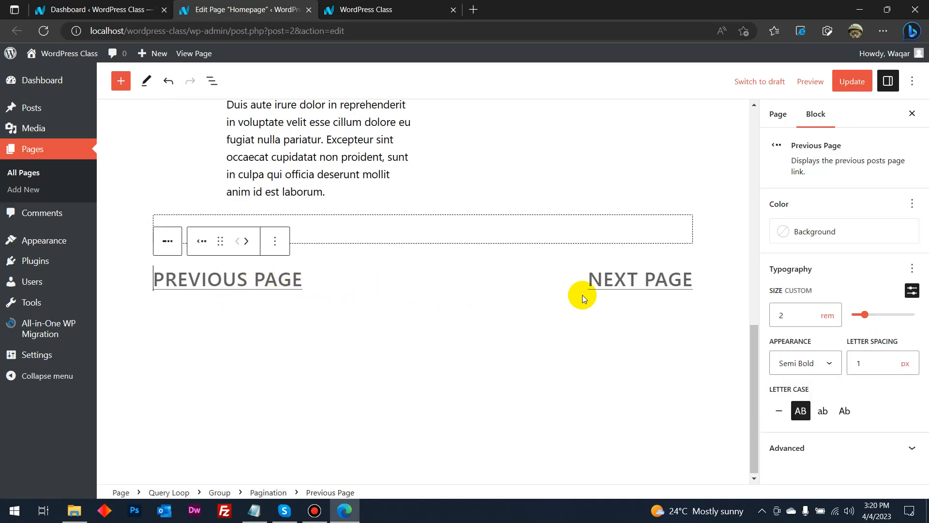
{"action": "left_click", "coordinate": [409, 266]}
{"action": "left_click", "coordinate": [400, 228]}
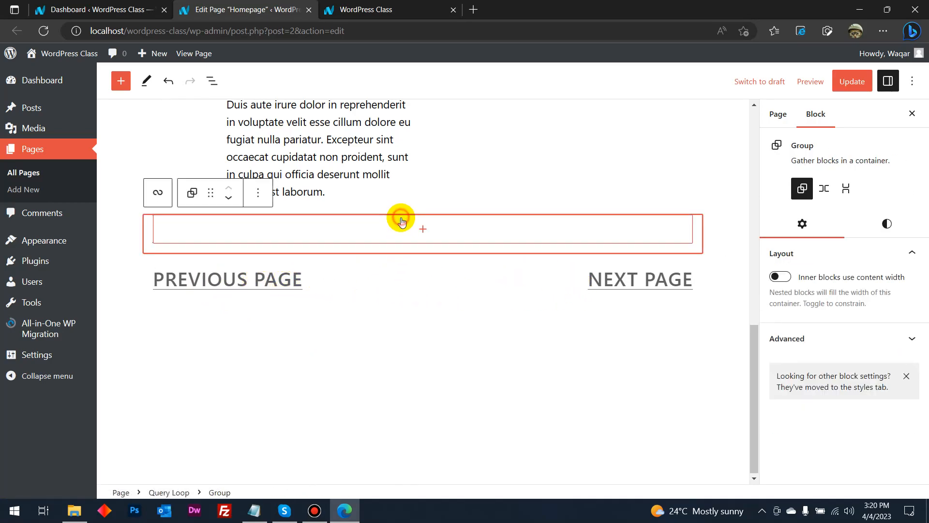
{"action": "left_click", "coordinate": [258, 192]}
{"action": "scroll", "coordinate": [293, 436], "scroll_direction": "down", "scroll_amount": 1}
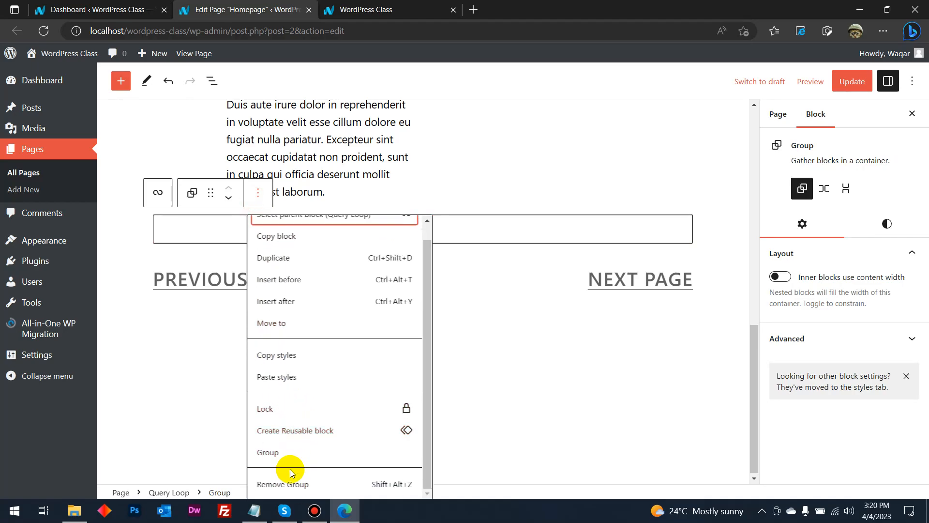
{"action": "left_click", "coordinate": [292, 486]}
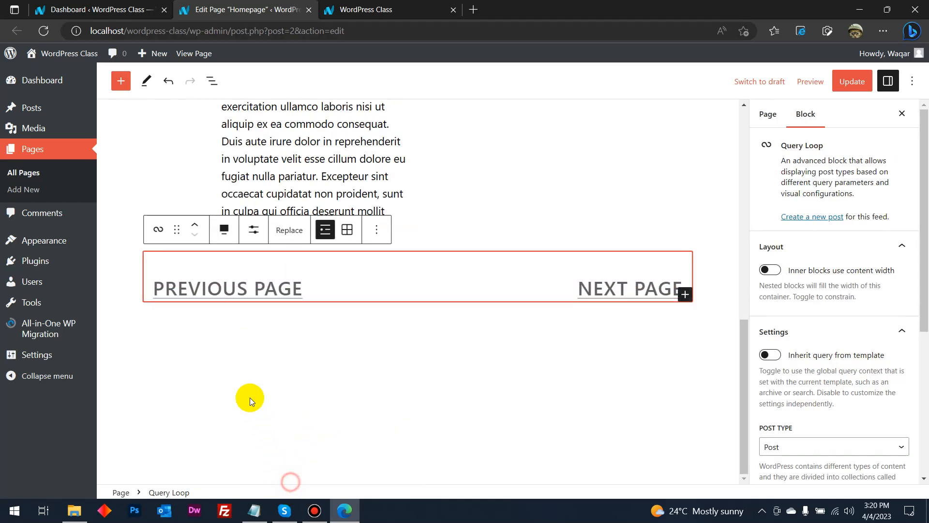
Remove the remaining Query Loop block and check the rest of the Homepage content.
{"action": "left_click", "coordinate": [368, 231]}
{"action": "scroll", "coordinate": [396, 489], "scroll_direction": "down", "scroll_amount": 1}
{"action": "left_click", "coordinate": [396, 485]}
{"action": "scroll", "coordinate": [353, 347], "scroll_direction": "up", "scroll_amount": 7}
{"action": "scroll", "coordinate": [265, 234], "scroll_direction": "down", "scroll_amount": 4}
{"action": "scroll", "coordinate": [176, 181], "scroll_direction": "up", "scroll_amount": 2}
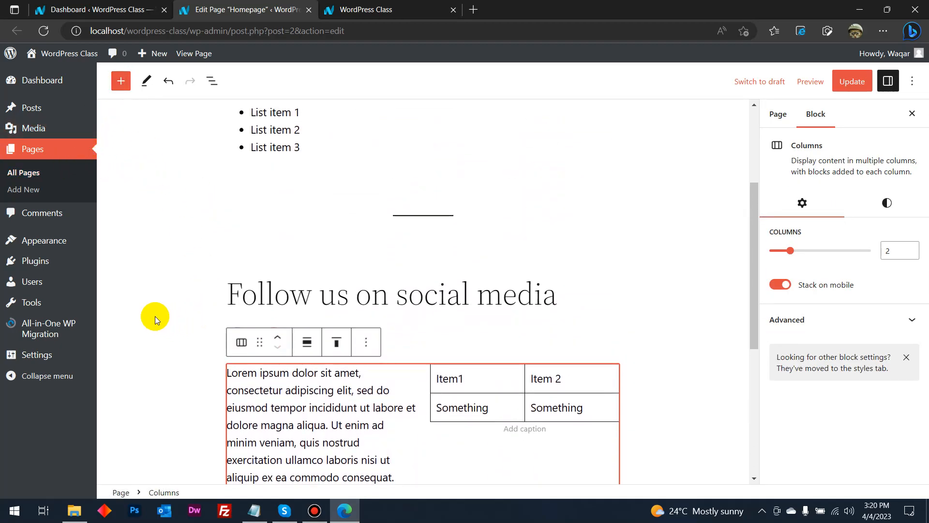
Insert a Spacer block from the block library below the lorem ipsum columns at the end of the Homepage.
{"action": "left_click", "coordinate": [144, 304]}
{"action": "left_click", "coordinate": [116, 87]}
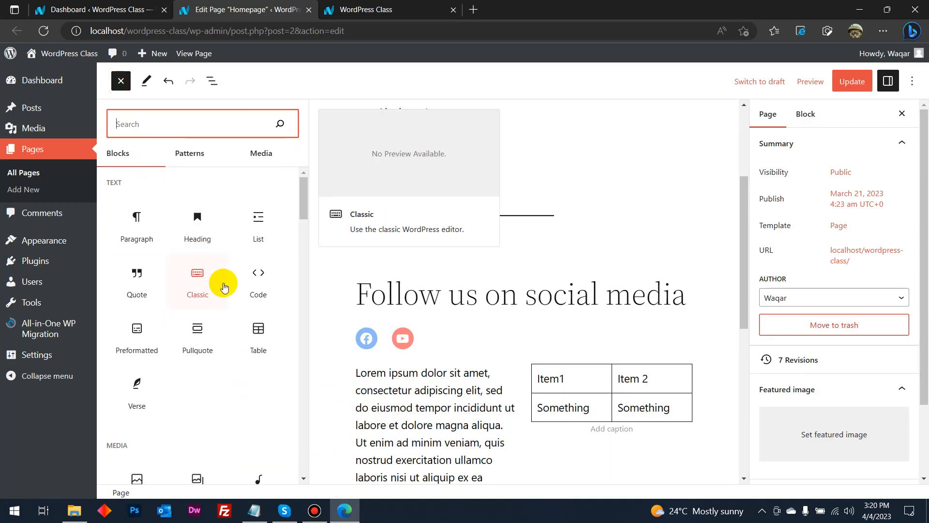
{"action": "scroll", "coordinate": [223, 283], "scroll_direction": "down", "scroll_amount": 3}
{"action": "scroll", "coordinate": [224, 286], "scroll_direction": "down", "scroll_amount": 2}
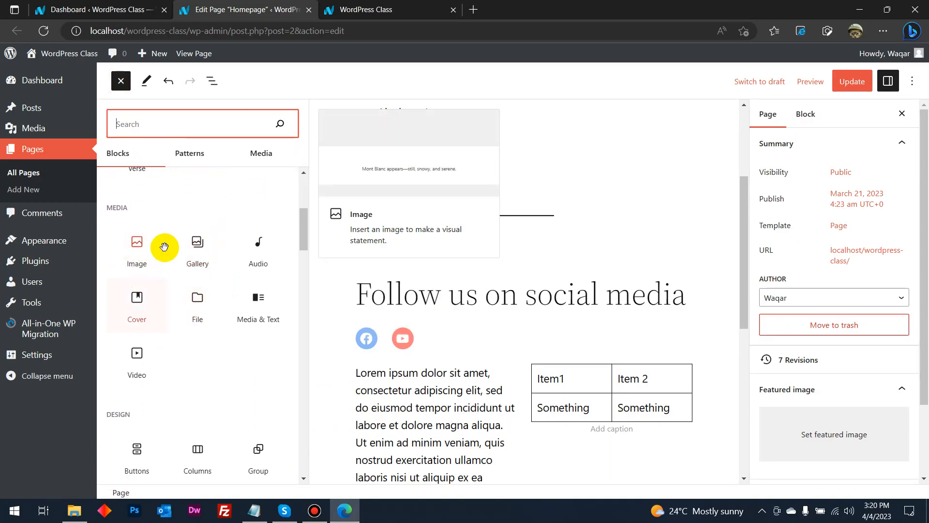
{"action": "scroll", "coordinate": [236, 342], "scroll_direction": "down", "scroll_amount": 3}
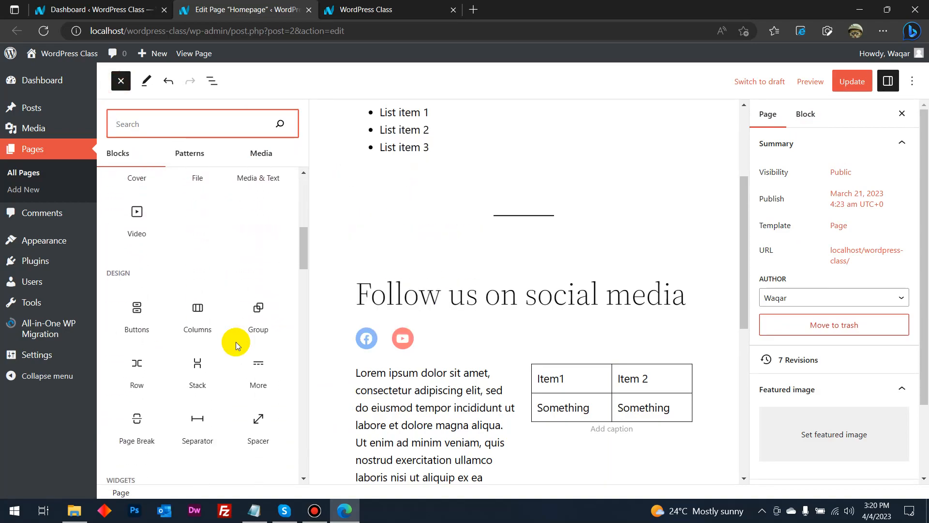
{"action": "scroll", "coordinate": [145, 350], "scroll_direction": "down", "scroll_amount": 3}
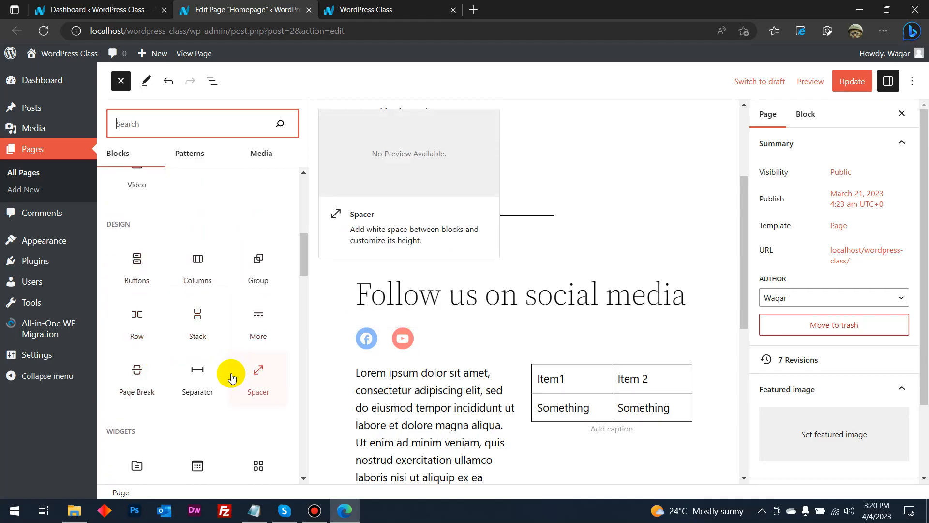
{"action": "scroll", "coordinate": [150, 371], "scroll_direction": "down", "scroll_amount": 1}
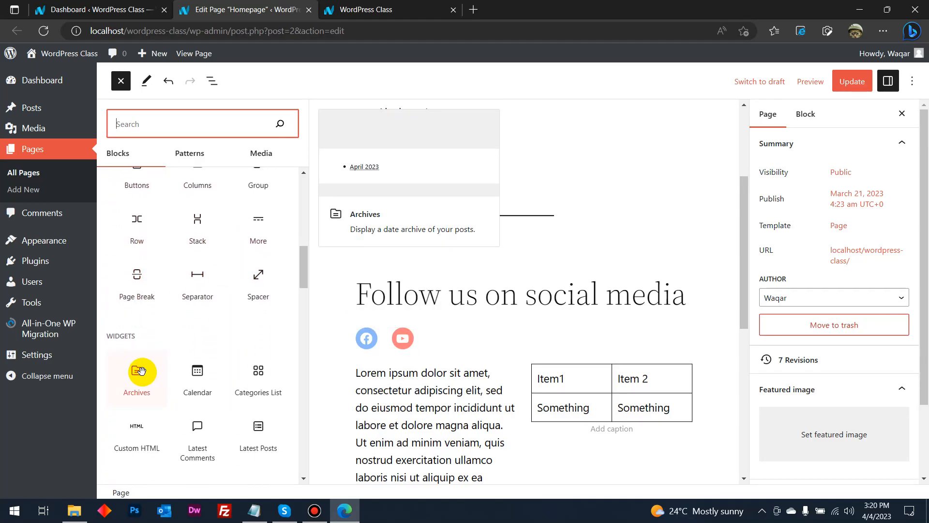
{"action": "scroll", "coordinate": [159, 370], "scroll_direction": "down", "scroll_amount": 1}
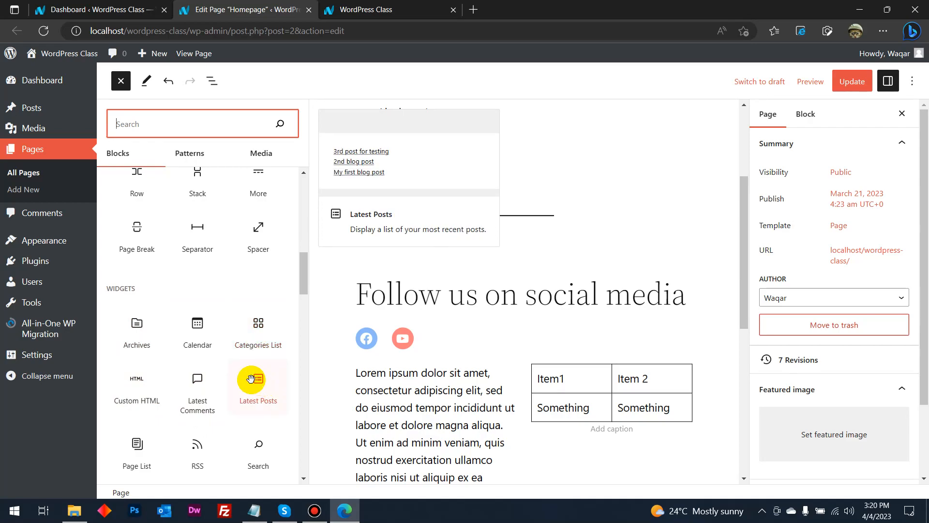
{"action": "scroll", "coordinate": [370, 342], "scroll_direction": "down", "scroll_amount": 7}
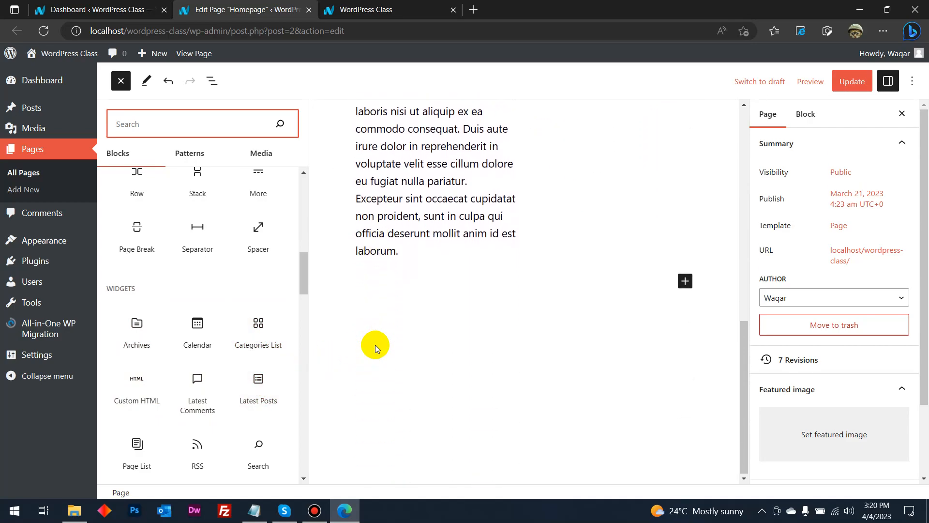
{"action": "mouse_move", "coordinate": [259, 235]}
{"action": "left_click_drag", "start_coordinate": [259, 234], "coordinate": [460, 290]}
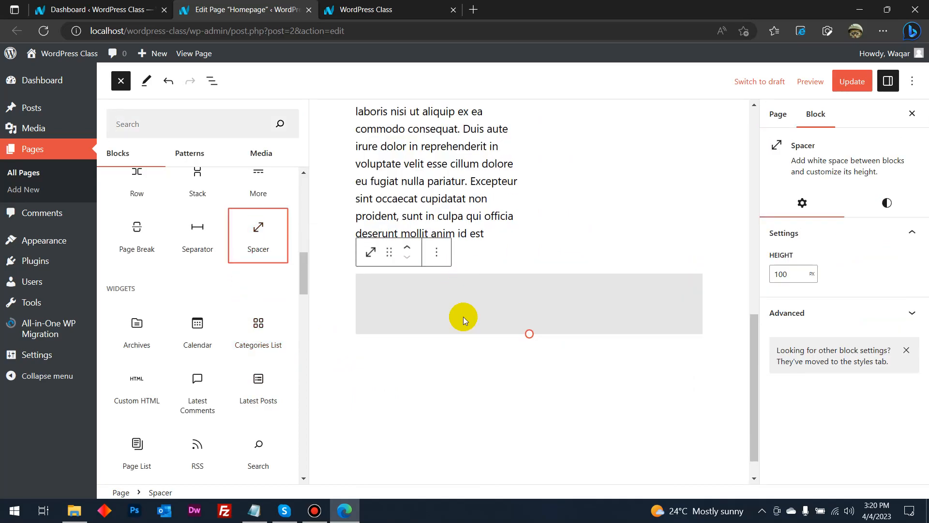
Insert a Latest Posts block directly below the spacer and select it.
{"action": "mouse_move", "coordinate": [257, 400]}
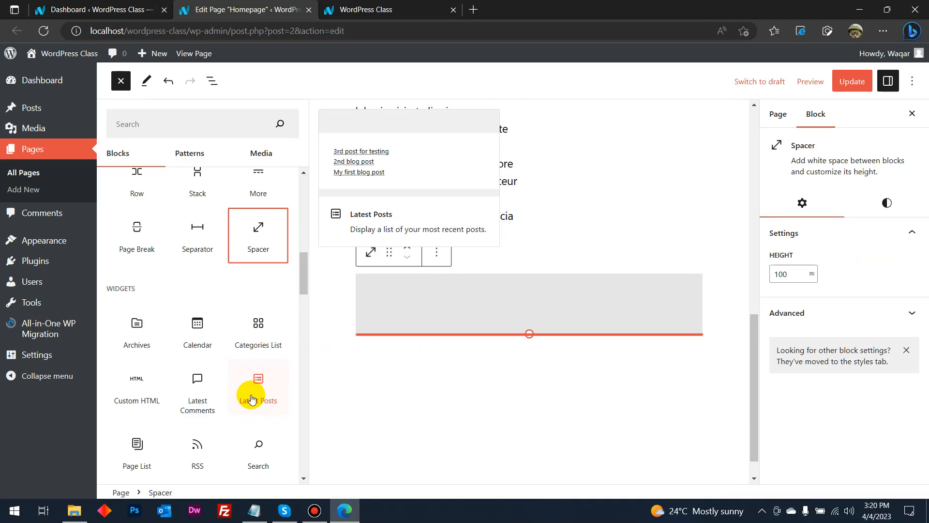
{"action": "left_click_drag", "start_coordinate": [254, 391], "coordinate": [525, 334]}
{"action": "left_click", "coordinate": [516, 333]}
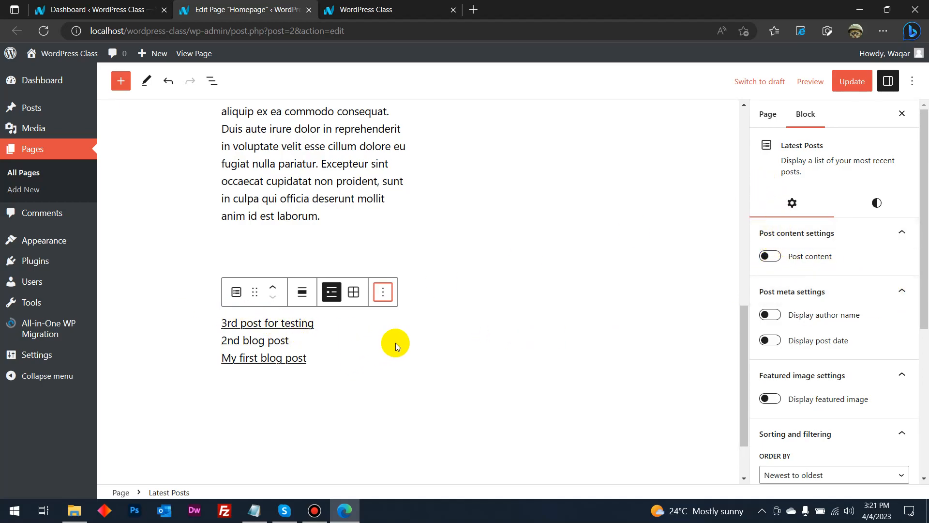
{"action": "left_click", "coordinate": [344, 421]}
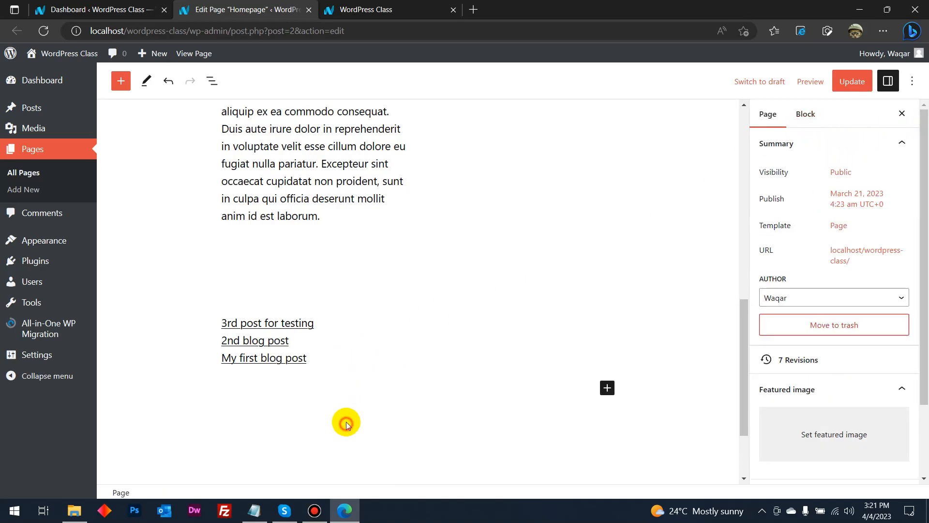
{"action": "left_click", "coordinate": [341, 334]}
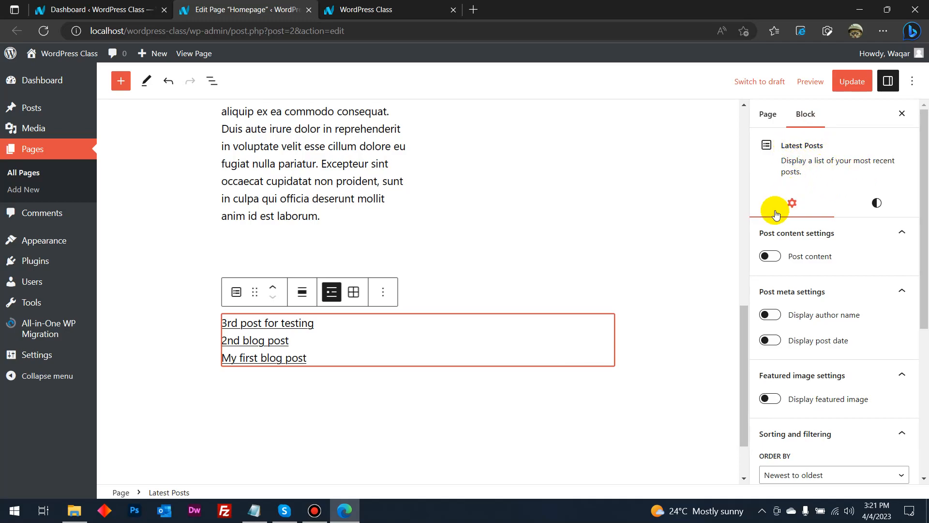
Try showing post content excerpts in the Latest Posts block, and switch the post content off again.
{"action": "left_click", "coordinate": [770, 257]}
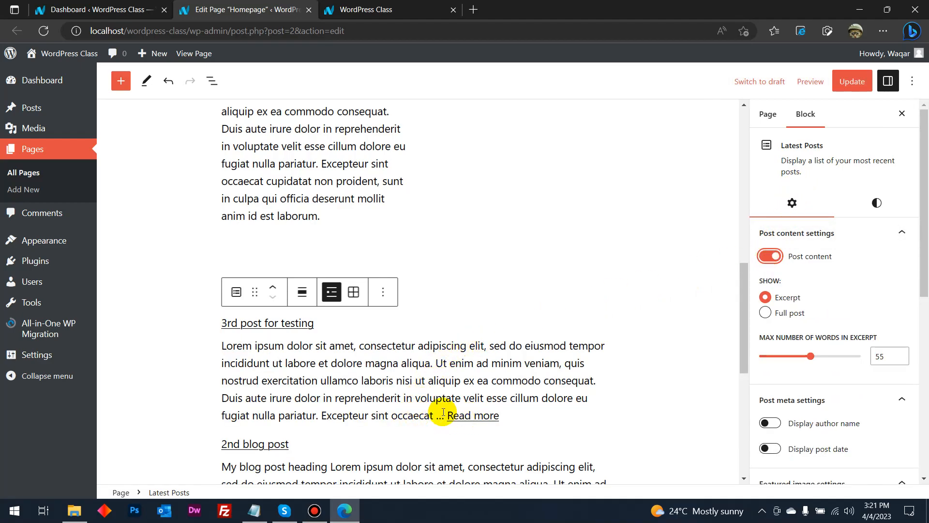
{"action": "scroll", "coordinate": [483, 413], "scroll_direction": "down", "scroll_amount": 2}
{"action": "scroll", "coordinate": [435, 349], "scroll_direction": "up", "scroll_amount": 1}
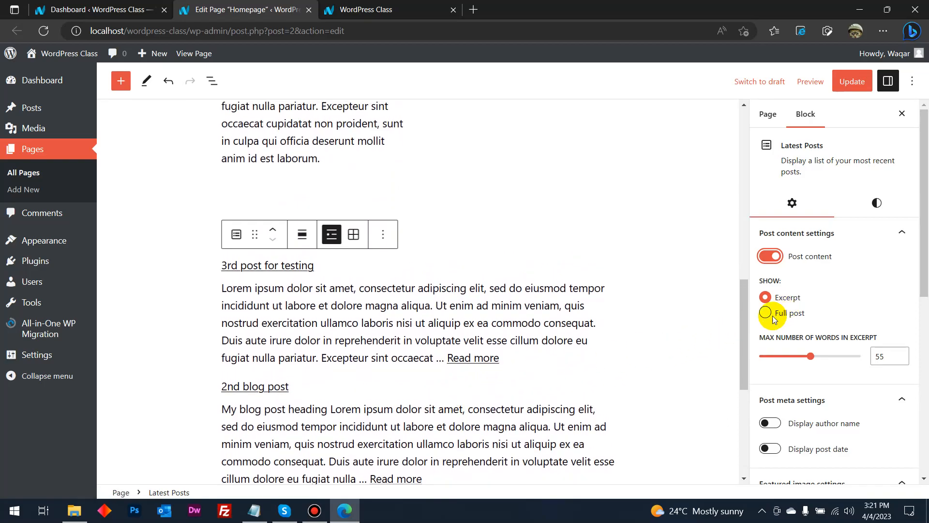
{"action": "left_click", "coordinate": [772, 256]}
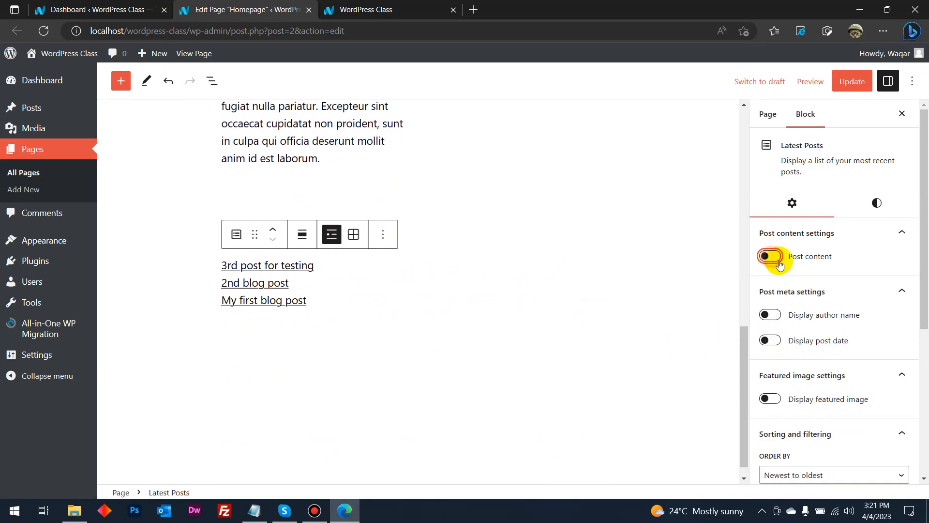
Try displaying the author name, post date and post content in the Latest Posts block, and turn all three off.
{"action": "left_click", "coordinate": [772, 317]}
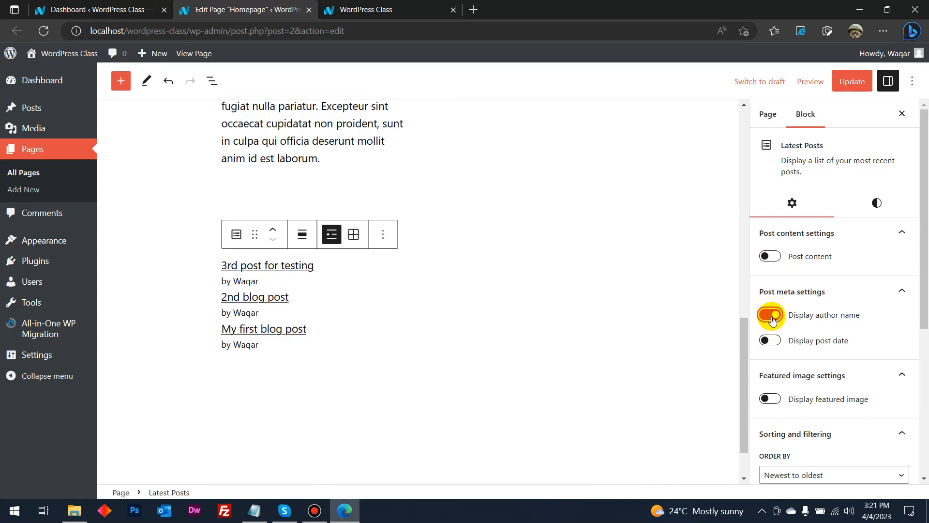
{"action": "left_click", "coordinate": [772, 341]}
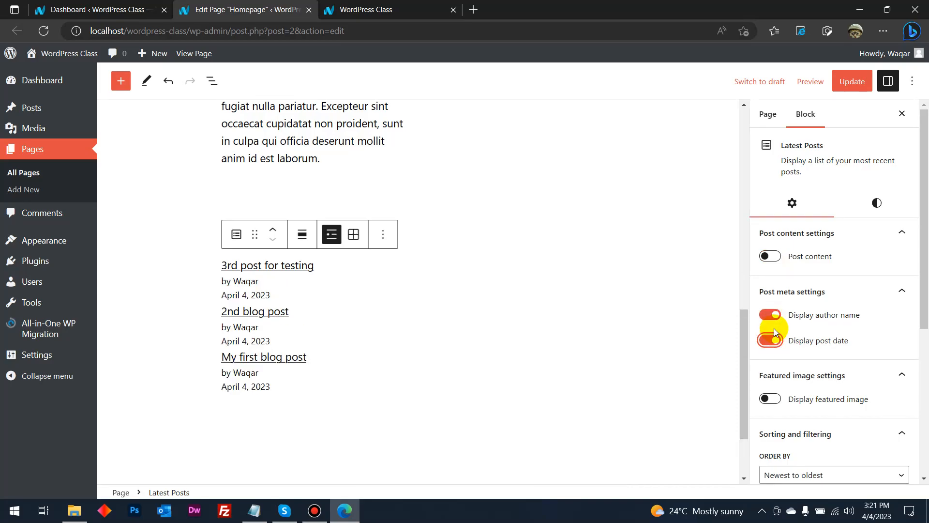
{"action": "left_click", "coordinate": [771, 257]}
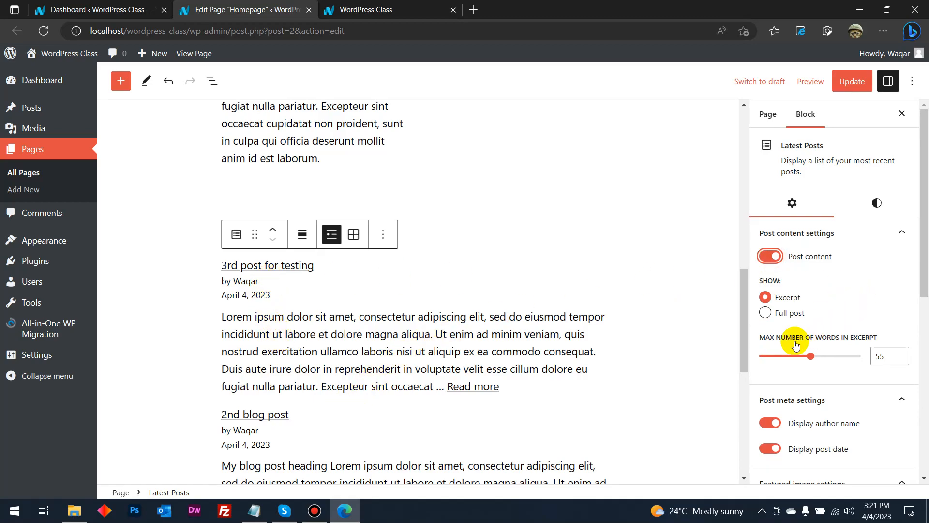
{"action": "left_click", "coordinate": [771, 256]}
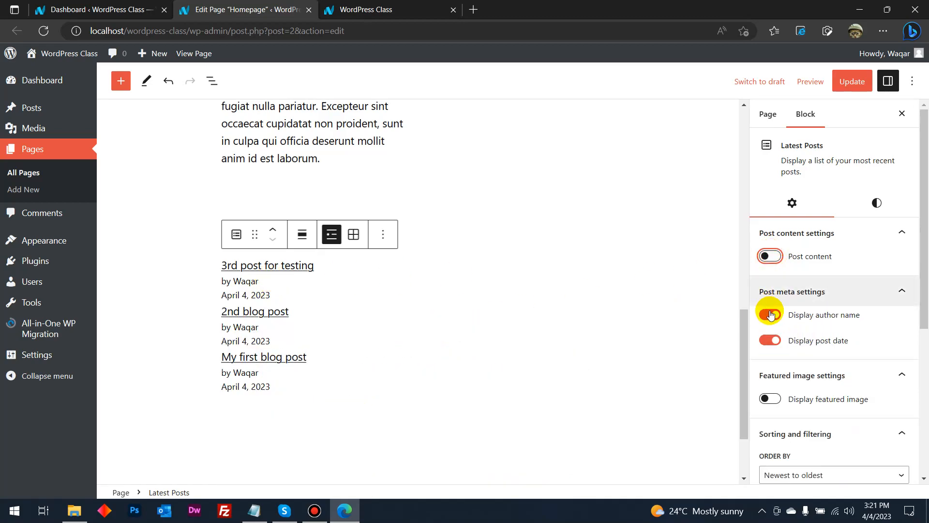
{"action": "left_click", "coordinate": [770, 315]}
{"action": "left_click", "coordinate": [770, 340]}
Display the featured image for each entry in the Latest Posts block and set the image size to Large.
{"action": "scroll", "coordinate": [773, 341], "scroll_direction": "down", "scroll_amount": 1}
{"action": "left_click", "coordinate": [772, 341]}
{"action": "scroll", "coordinate": [337, 337], "scroll_direction": "down", "scroll_amount": 1}
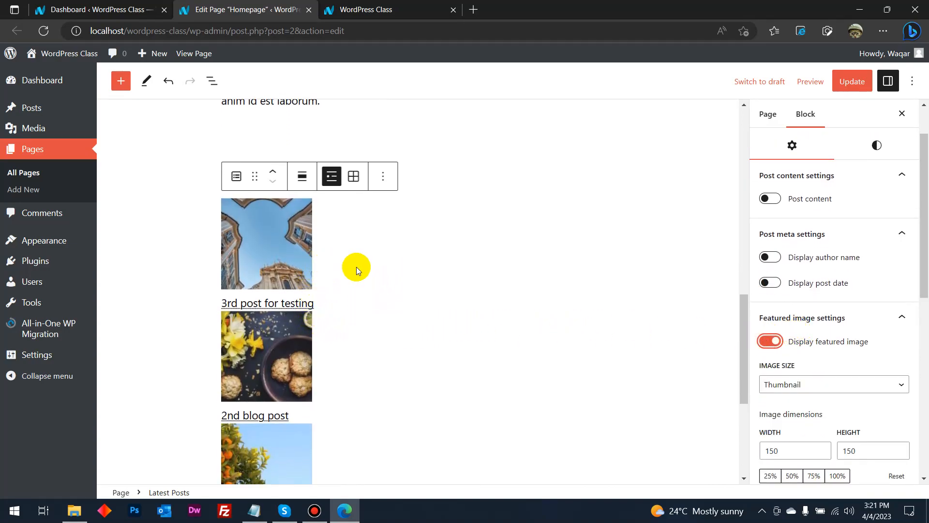
{"action": "scroll", "coordinate": [915, 362], "scroll_direction": "down", "scroll_amount": 2}
{"action": "left_click", "coordinate": [799, 268]}
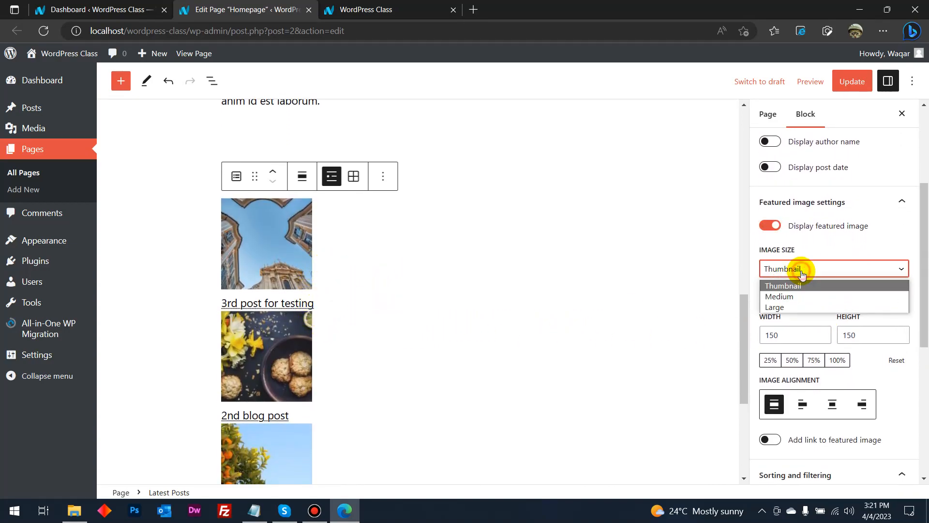
{"action": "left_click", "coordinate": [779, 307]}
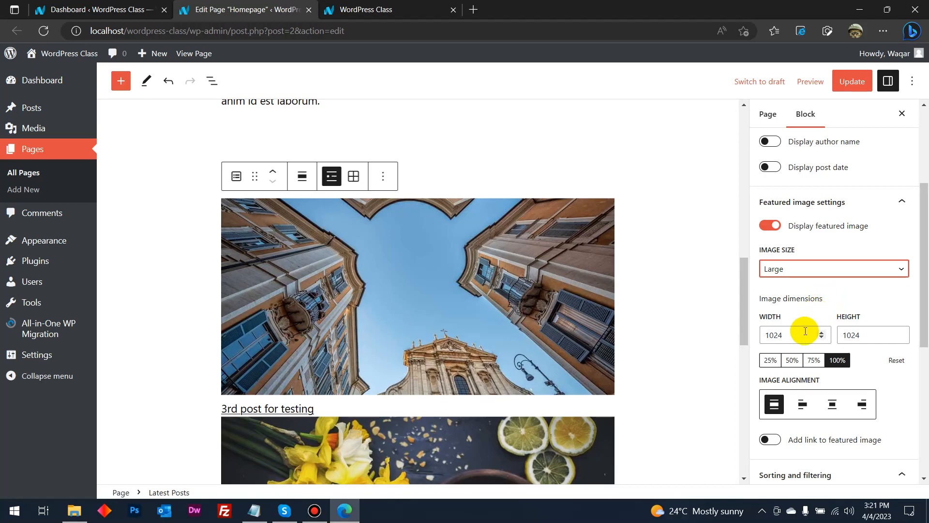
Display the post date and author name for the entries in the Latest Posts block.
{"action": "scroll", "coordinate": [797, 233], "scroll_direction": "up", "scroll_amount": 1}
{"action": "scroll", "coordinate": [796, 234], "scroll_direction": "up", "scroll_amount": 2}
{"action": "left_click", "coordinate": [771, 224]}
{"action": "left_click", "coordinate": [771, 199]}
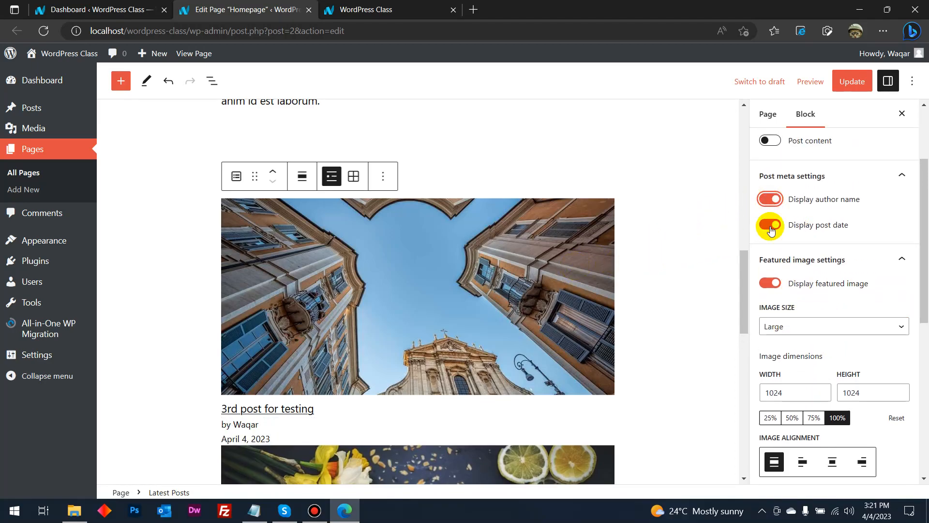
Show post content as excerpts in the Latest Posts block, limited to a maximum of 30 words.
{"action": "left_click", "coordinate": [771, 140]}
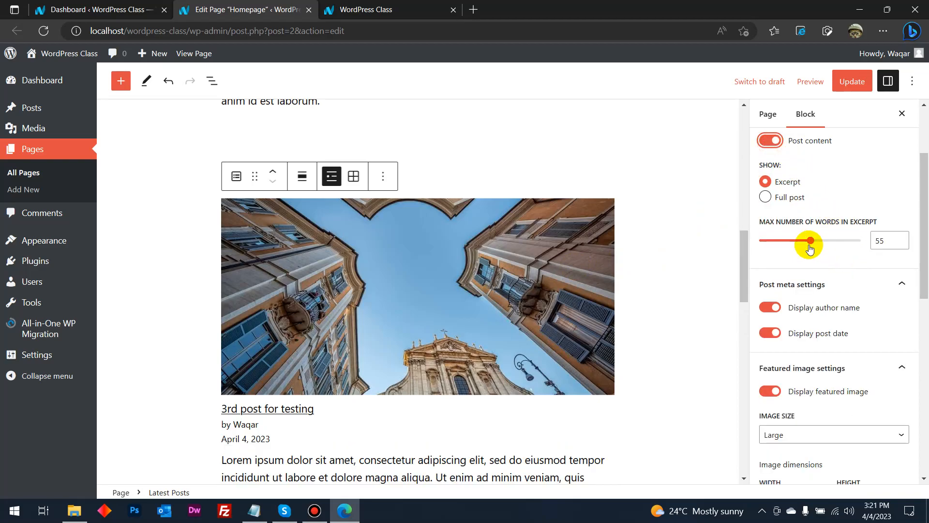
{"action": "left_click_drag", "start_coordinate": [811, 239], "coordinate": [780, 237]}
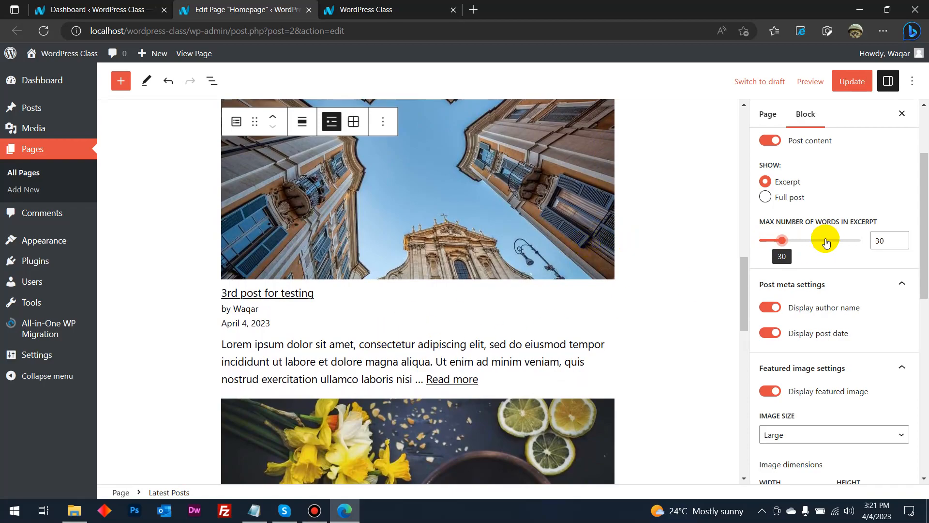
{"action": "scroll", "coordinate": [833, 254], "scroll_direction": "down", "scroll_amount": 4}
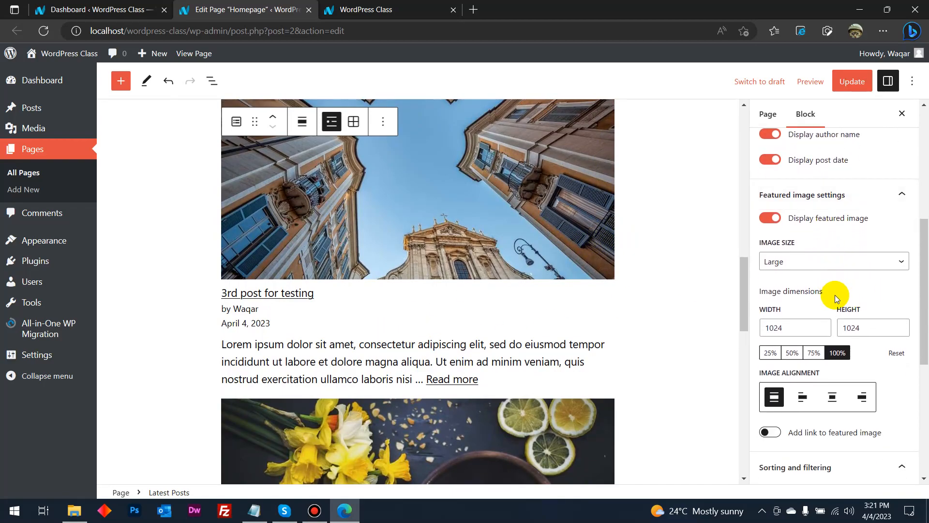
Review the Latest Posts block's image, sorting, filtering and style options, and save the Homepage update.
{"action": "scroll", "coordinate": [835, 310], "scroll_direction": "down", "scroll_amount": 1}
{"action": "scroll", "coordinate": [785, 385], "scroll_direction": "down", "scroll_amount": 3}
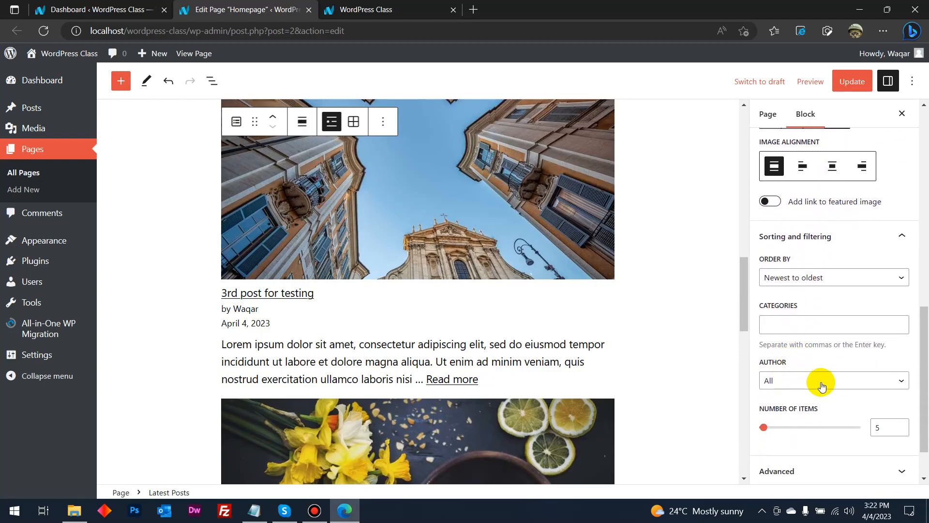
{"action": "scroll", "coordinate": [794, 379], "scroll_direction": "down", "scroll_amount": 1}
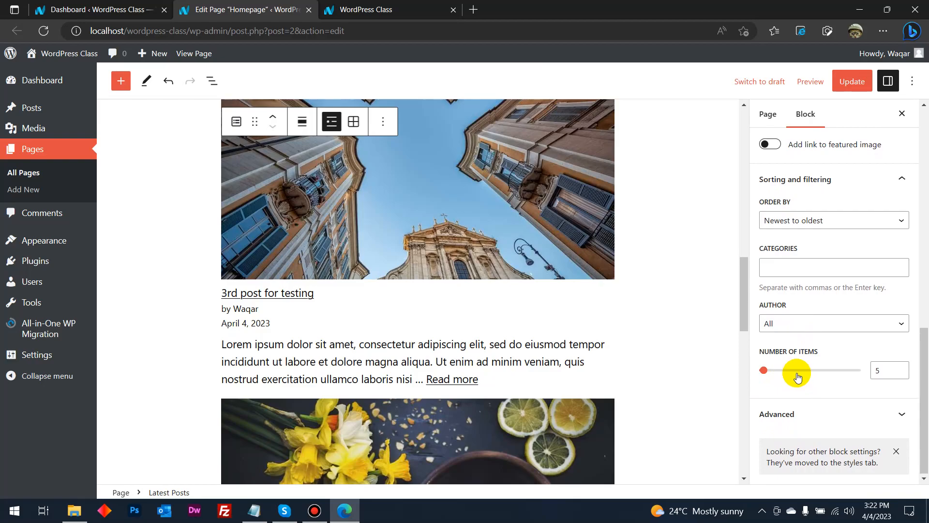
{"action": "scroll", "coordinate": [797, 376], "scroll_direction": "up", "scroll_amount": 6}
{"action": "left_click", "coordinate": [873, 206]}
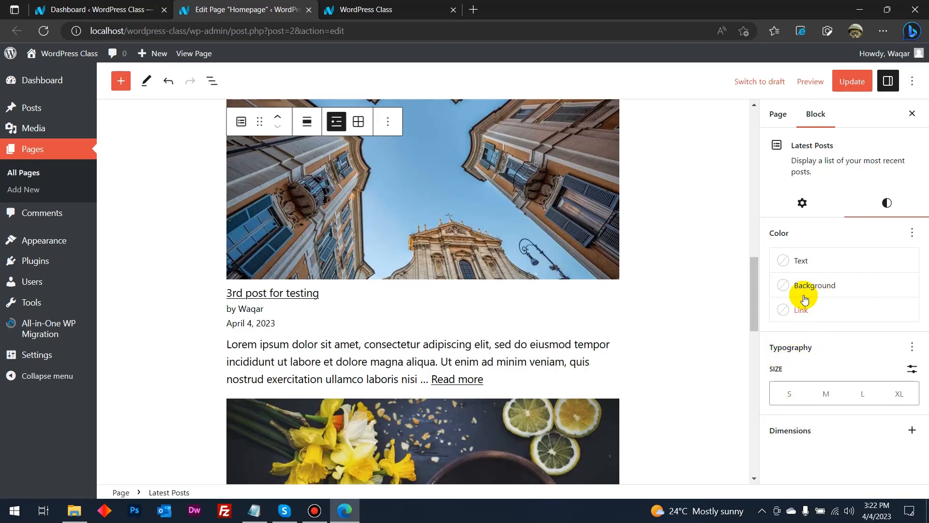
{"action": "left_click", "coordinate": [852, 81]}
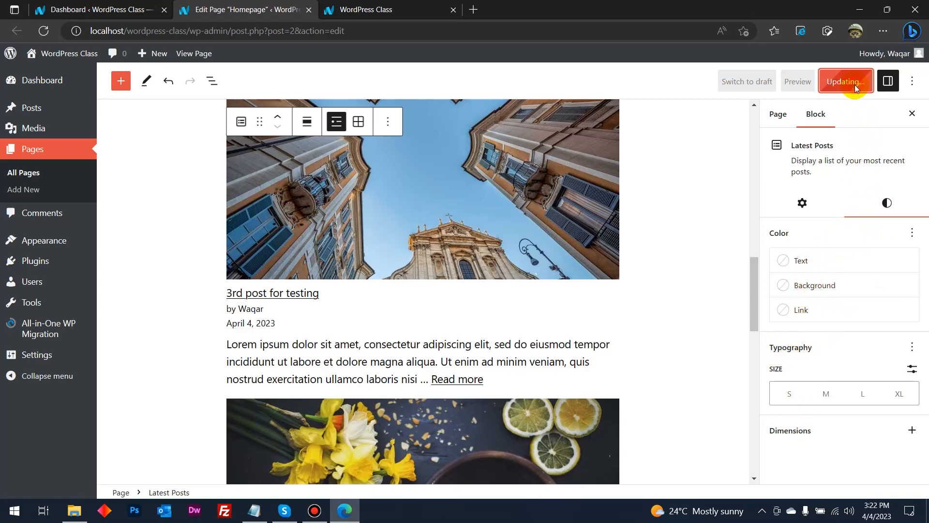
Reload the live homepage and check the images, author, date and excerpts of the latest posts entries.
{"action": "left_click", "coordinate": [338, 6]}
{"action": "left_click", "coordinate": [44, 31]}
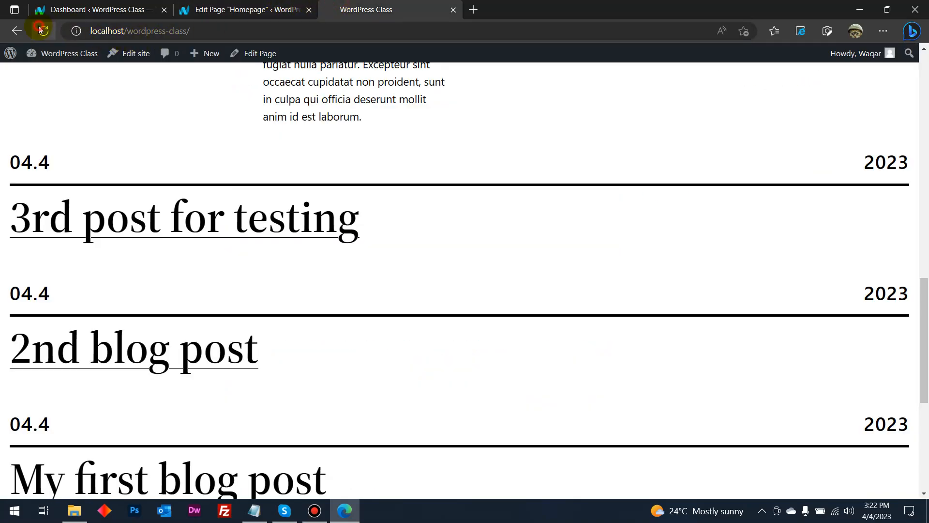
{"action": "scroll", "coordinate": [399, 207], "scroll_direction": "down", "scroll_amount": 4}
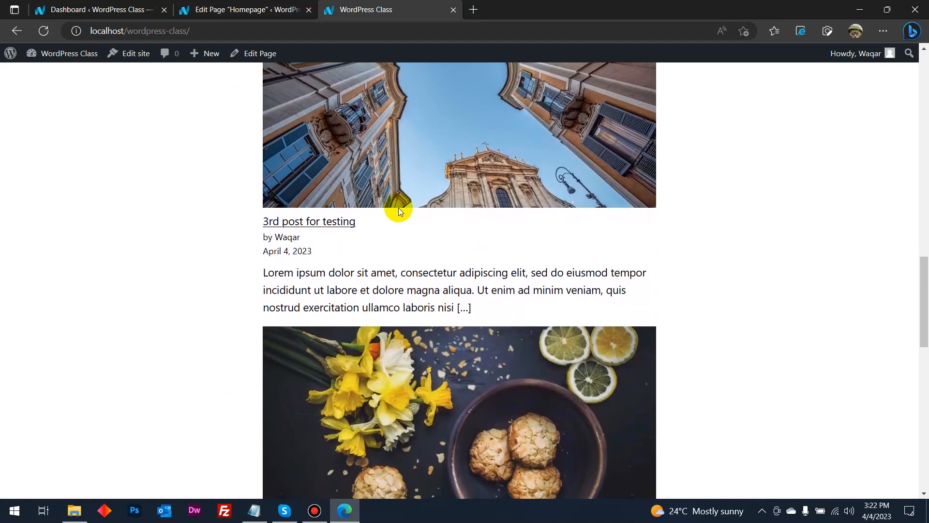
{"action": "scroll", "coordinate": [399, 208], "scroll_direction": "up", "scroll_amount": 5}
{"action": "scroll", "coordinate": [399, 208], "scroll_direction": "down", "scroll_amount": 1}
{"action": "scroll", "coordinate": [399, 208], "scroll_direction": "down", "scroll_amount": 6}
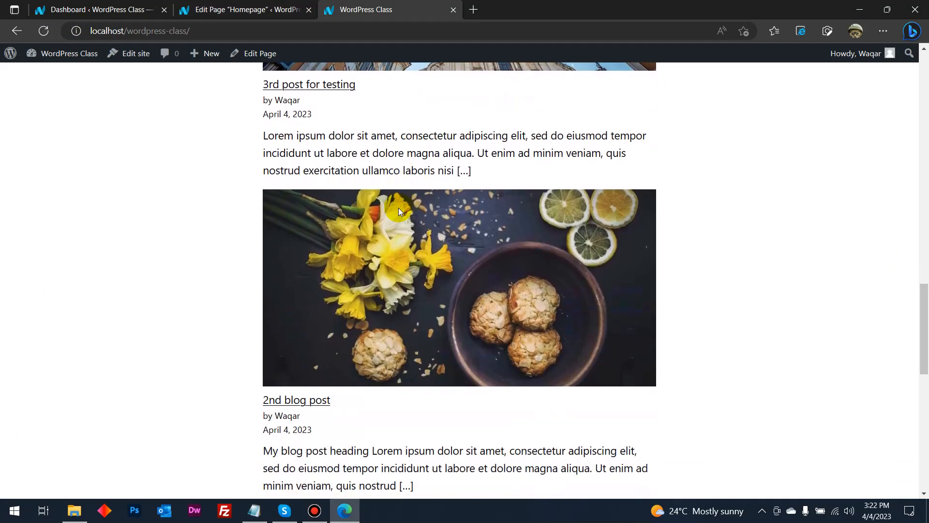
{"action": "scroll", "coordinate": [399, 208], "scroll_direction": "down", "scroll_amount": 3}
{"action": "scroll", "coordinate": [399, 211], "scroll_direction": "down", "scroll_amount": 5}
{"action": "scroll", "coordinate": [399, 212], "scroll_direction": "up", "scroll_amount": 16}
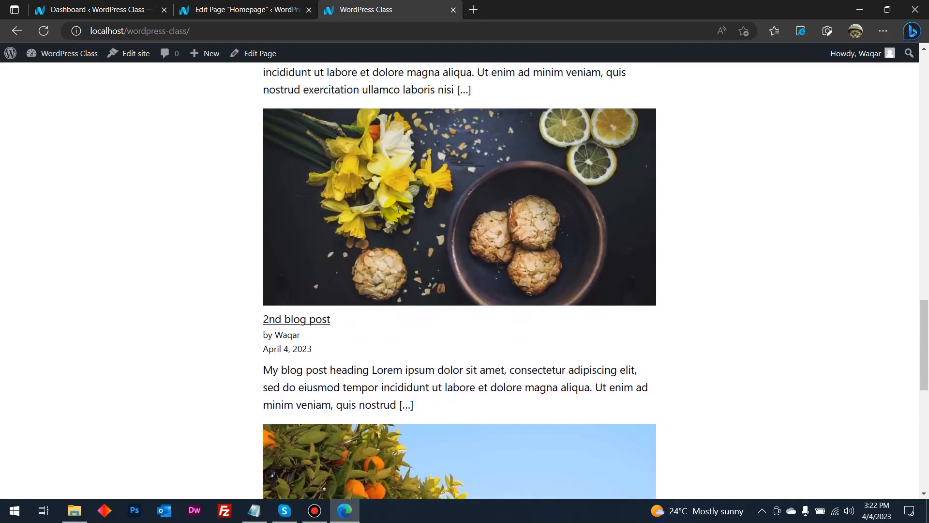
Add the heading "Our Latest News" directly above the Latest Posts block on the Homepage and update the page.
{"action": "left_click", "coordinate": [281, 5]}
{"action": "scroll", "coordinate": [420, 292], "scroll_direction": "up", "scroll_amount": 4}
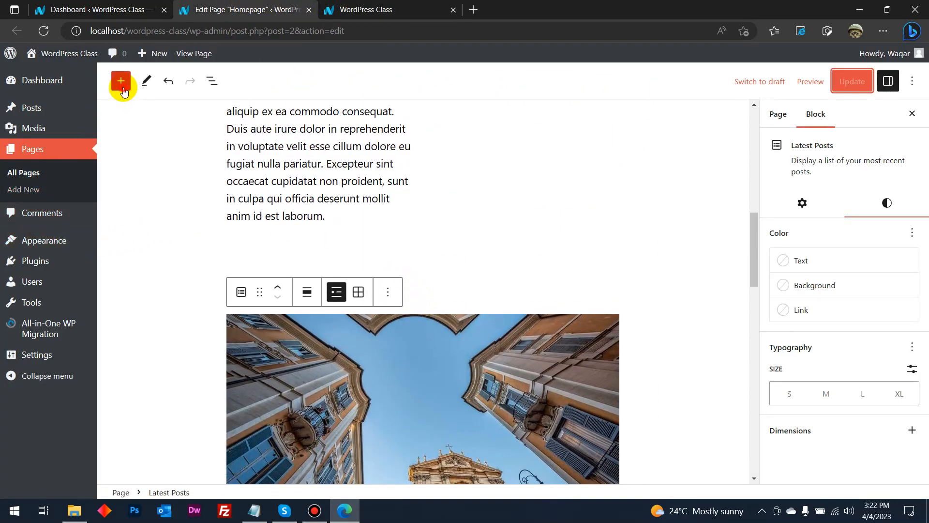
{"action": "left_click", "coordinate": [122, 82]}
{"action": "left_click_drag", "start_coordinate": [191, 242], "coordinate": [536, 338]}
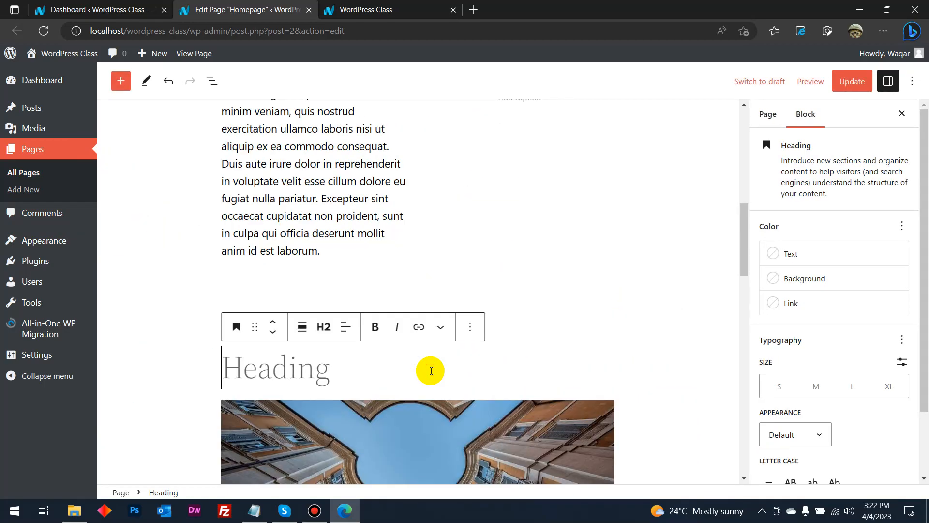
{"action": "type", "text": "Our Latest News"}
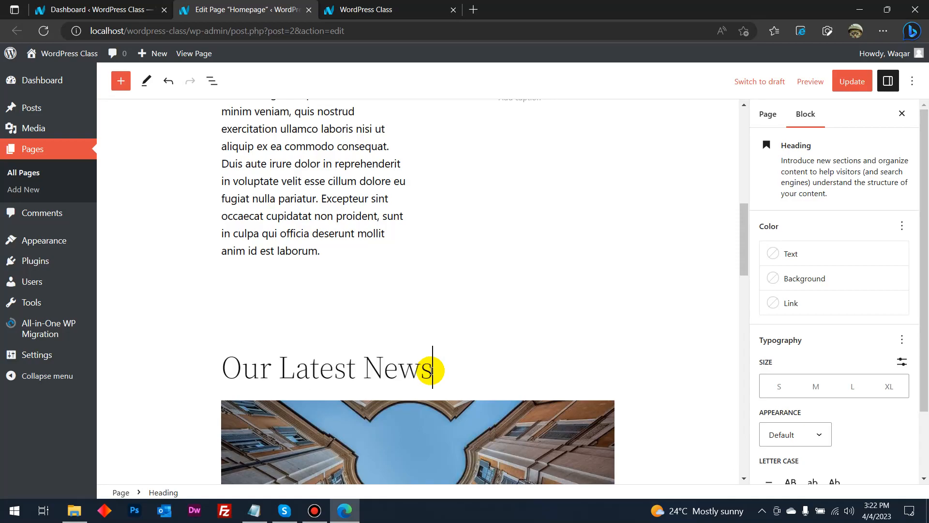
{"action": "left_click", "coordinate": [852, 82]}
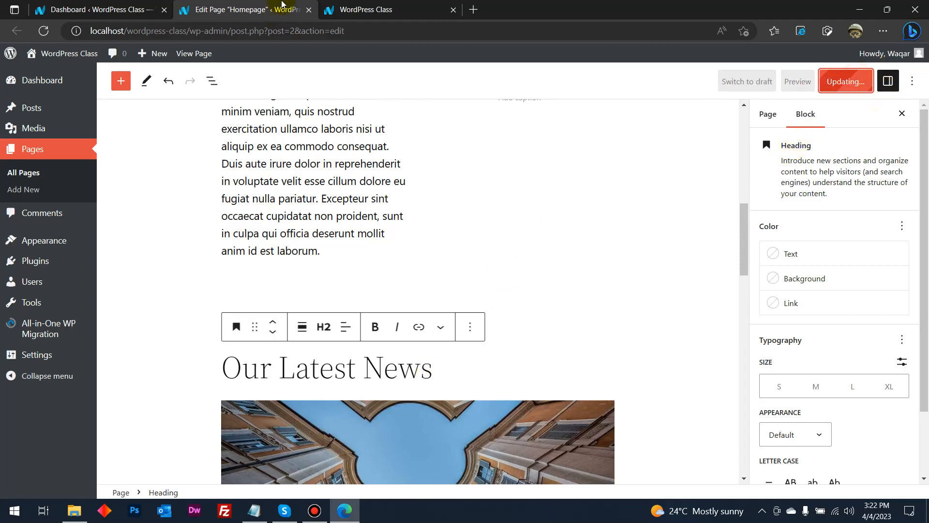
Reload the live homepage and check the new heading together with the post entries below it.
{"action": "left_click", "coordinate": [353, 7]}
{"action": "left_click", "coordinate": [43, 31]}
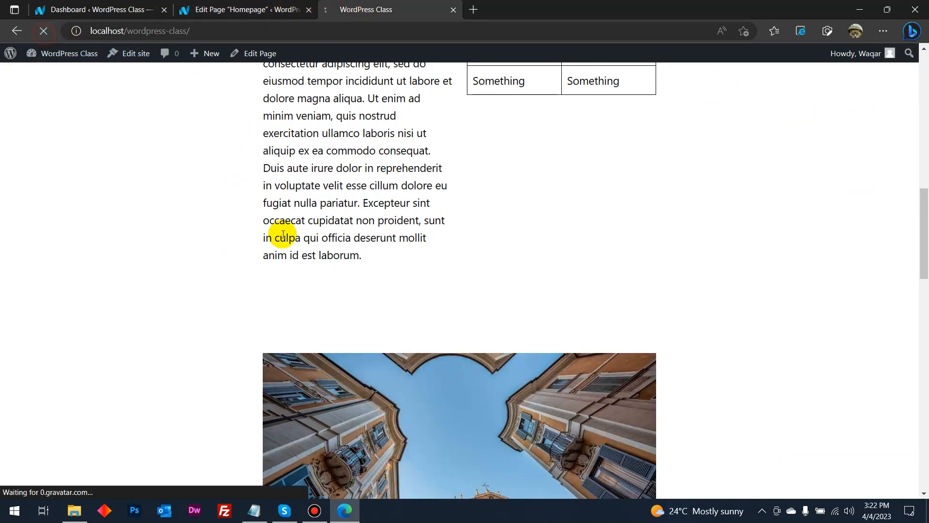
{"action": "scroll", "coordinate": [266, 267], "scroll_direction": "down", "scroll_amount": 3}
{"action": "scroll", "coordinate": [435, 260], "scroll_direction": "down", "scroll_amount": 4}
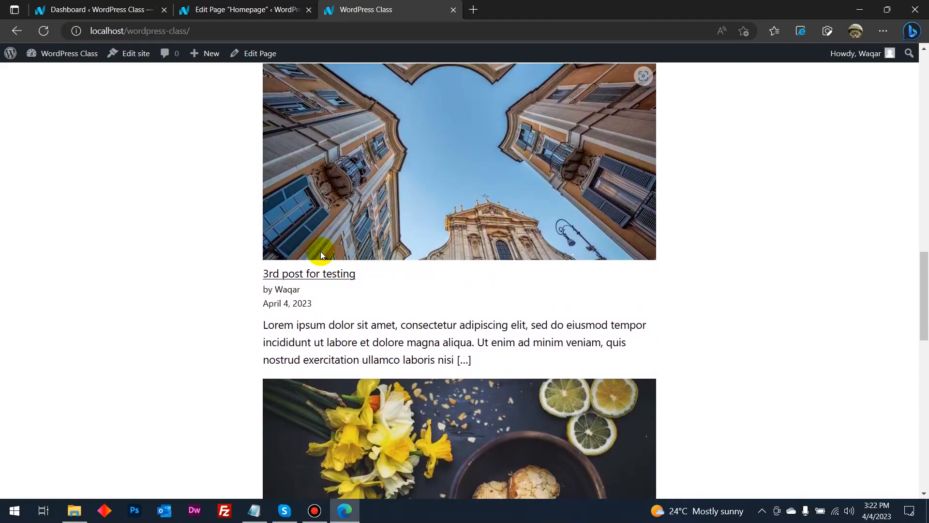
{"action": "scroll", "coordinate": [332, 367], "scroll_direction": "down", "scroll_amount": 12}
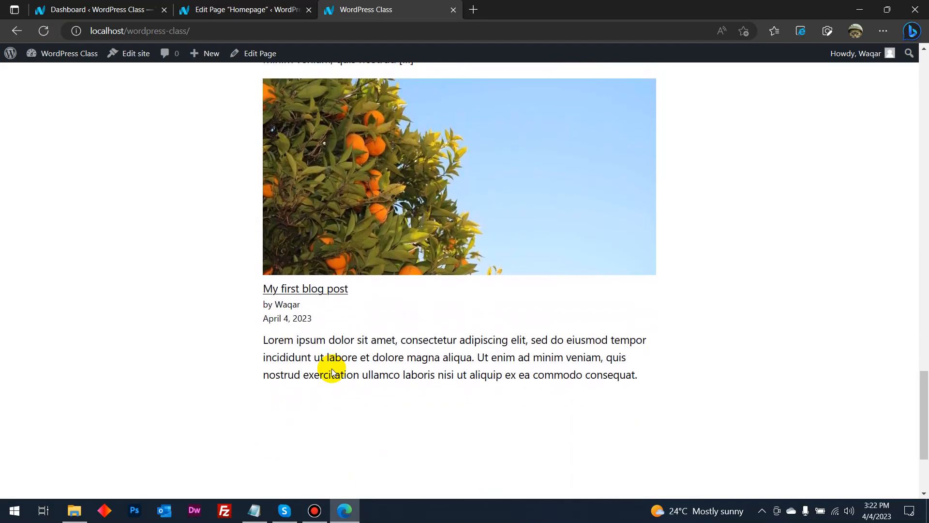
{"action": "scroll", "coordinate": [334, 367], "scroll_direction": "up", "scroll_amount": 15}
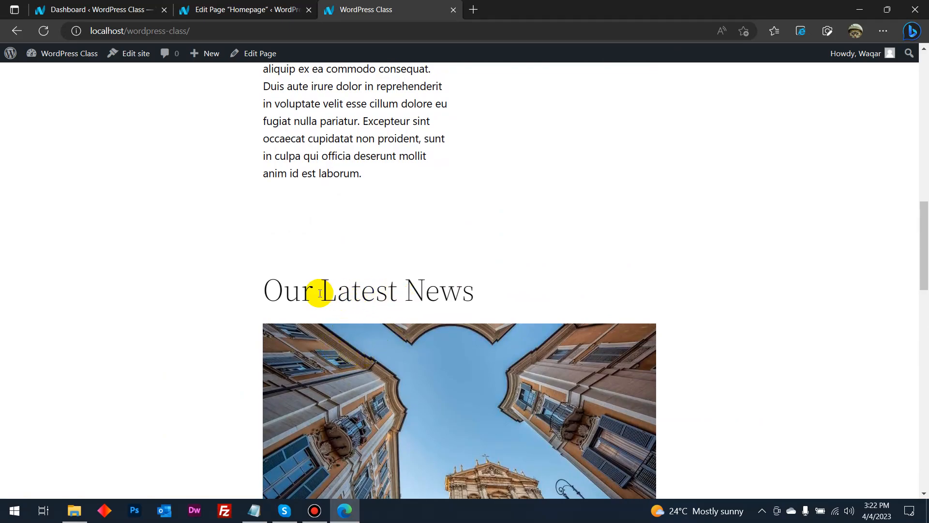
{"action": "scroll", "coordinate": [371, 270], "scroll_direction": "up", "scroll_amount": 10}
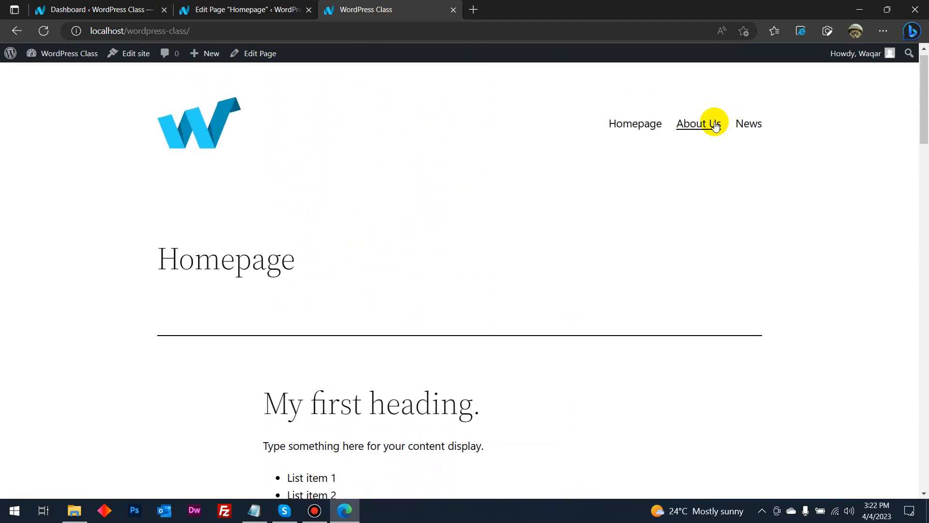
Open the live News page and examine its header and the layout of its listed blog posts.
{"action": "left_click", "coordinate": [755, 125]}
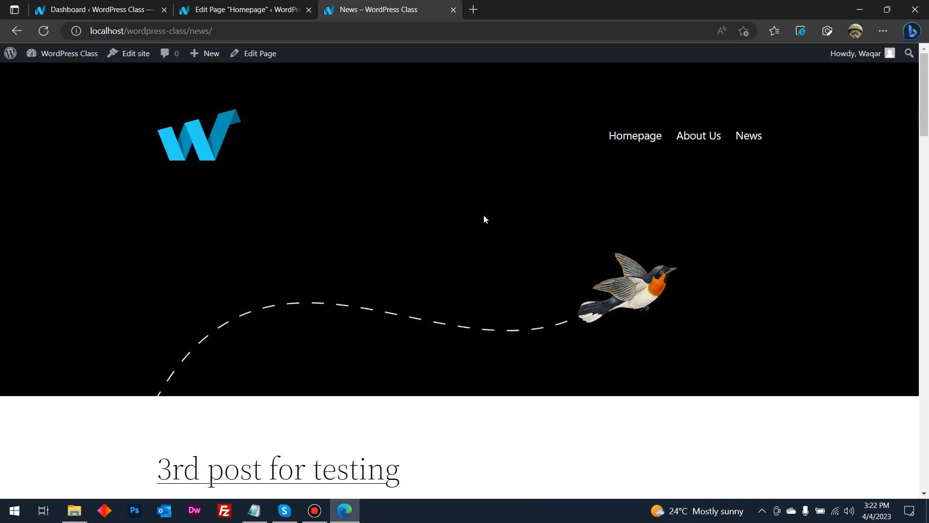
{"action": "scroll", "coordinate": [484, 215], "scroll_direction": "down", "scroll_amount": 6}
{"action": "scroll", "coordinate": [484, 216], "scroll_direction": "down", "scroll_amount": 20}
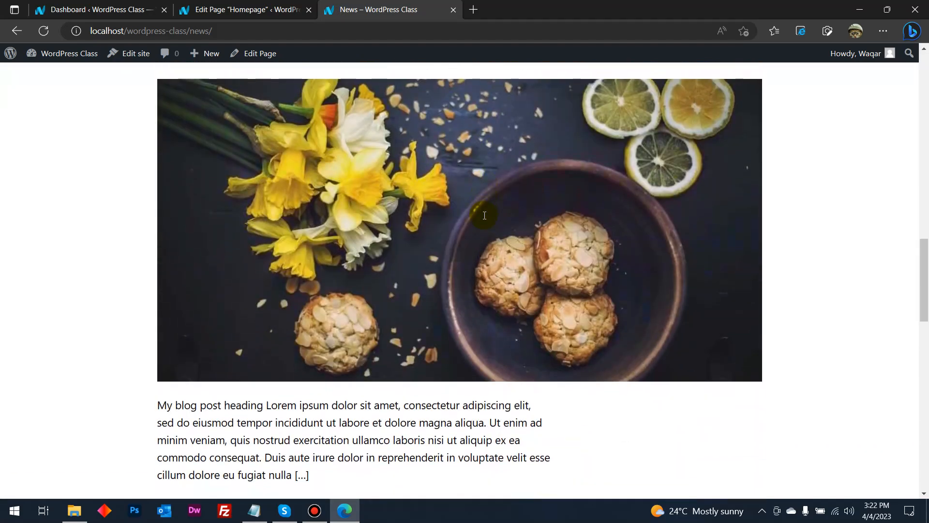
{"action": "scroll", "coordinate": [484, 217], "scroll_direction": "down", "scroll_amount": 7}
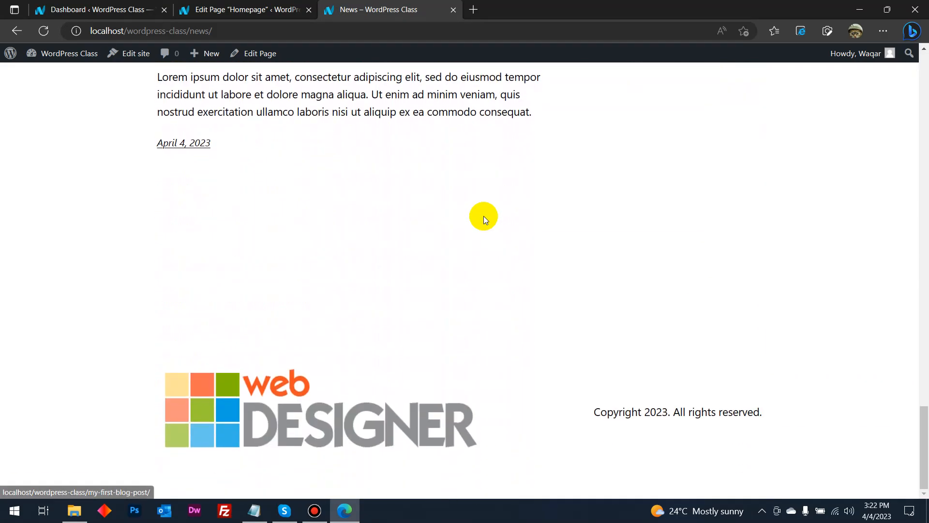
{"action": "left_click", "coordinate": [272, 3]}
{"action": "left_click", "coordinate": [380, 5]}
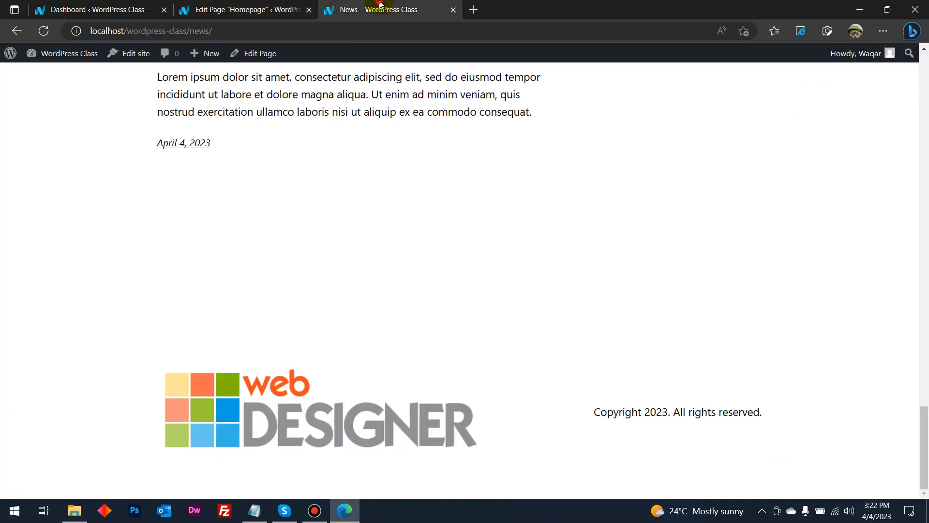
{"action": "scroll", "coordinate": [482, 236], "scroll_direction": "up", "scroll_amount": 15}
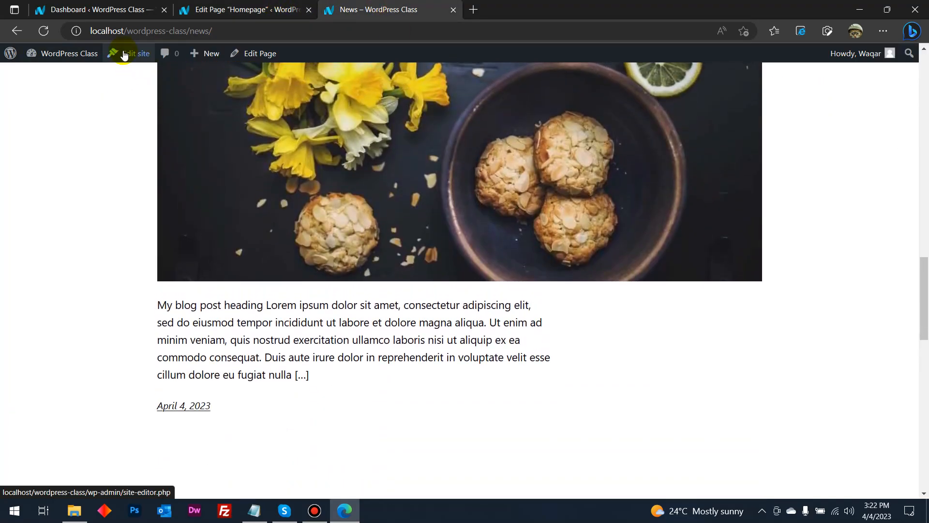
{"action": "scroll", "coordinate": [218, 207], "scroll_direction": "up", "scroll_amount": 15}
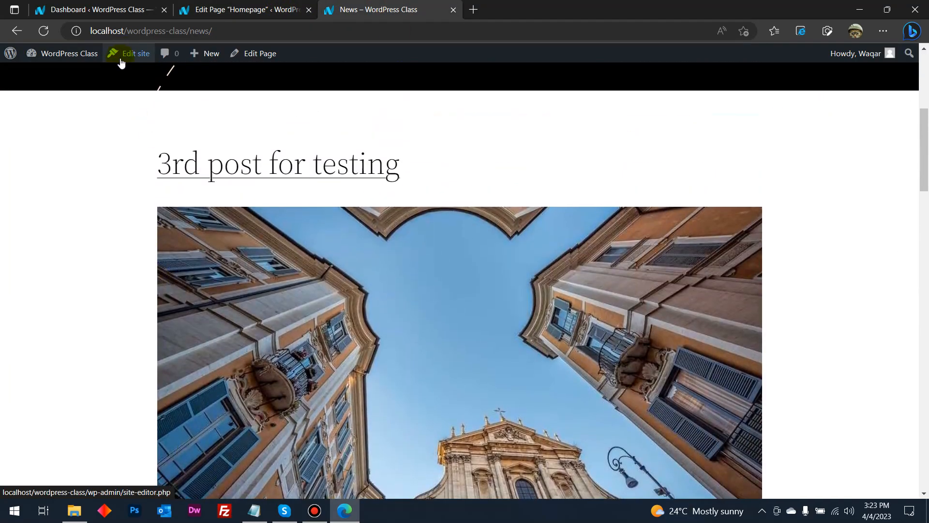
{"action": "scroll", "coordinate": [228, 274], "scroll_direction": "up", "scroll_amount": 5}
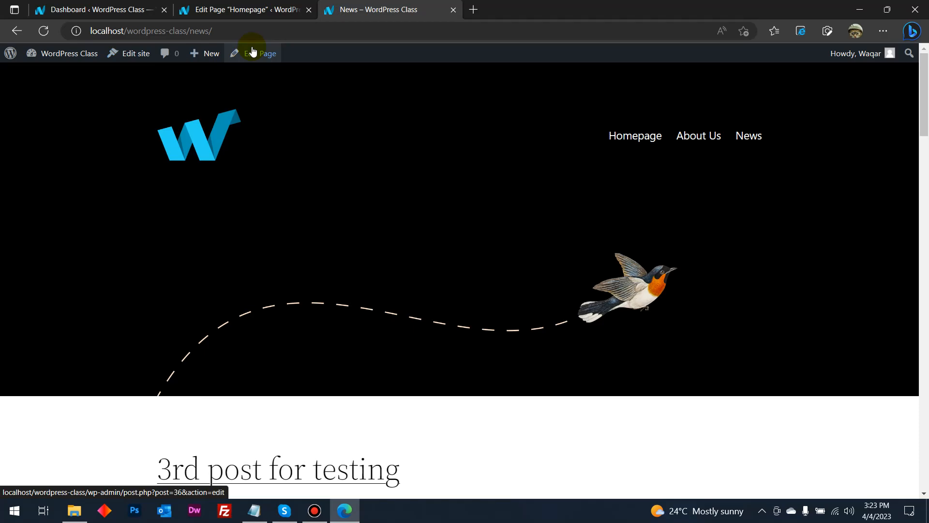
{"action": "scroll", "coordinate": [365, 202], "scroll_direction": "down", "scroll_amount": 9}
{"action": "scroll", "coordinate": [347, 260], "scroll_direction": "up", "scroll_amount": 5}
{"action": "scroll", "coordinate": [346, 261], "scroll_direction": "down", "scroll_amount": 14}
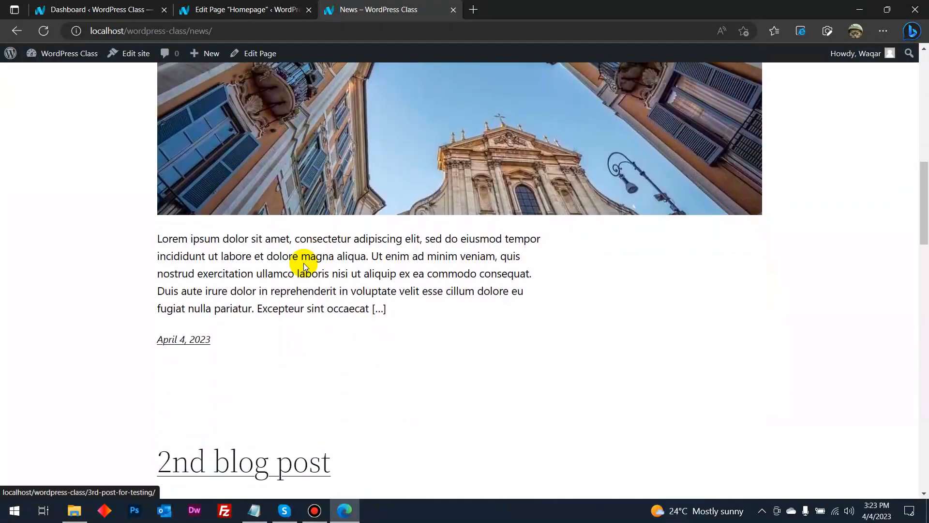
{"action": "scroll", "coordinate": [301, 266], "scroll_direction": "up", "scroll_amount": 11}
Open the Archive template for editing in the site editor.
{"action": "left_click", "coordinate": [135, 62]}
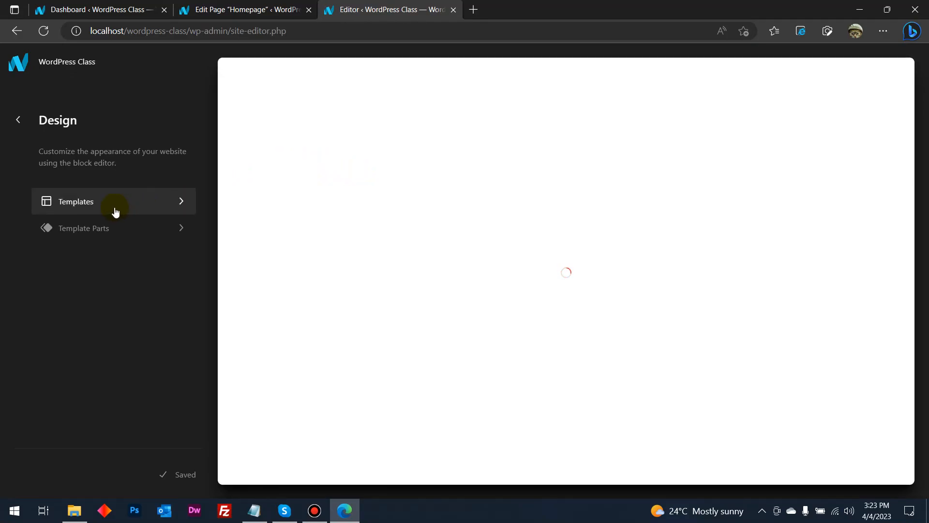
{"action": "left_click", "coordinate": [135, 201]}
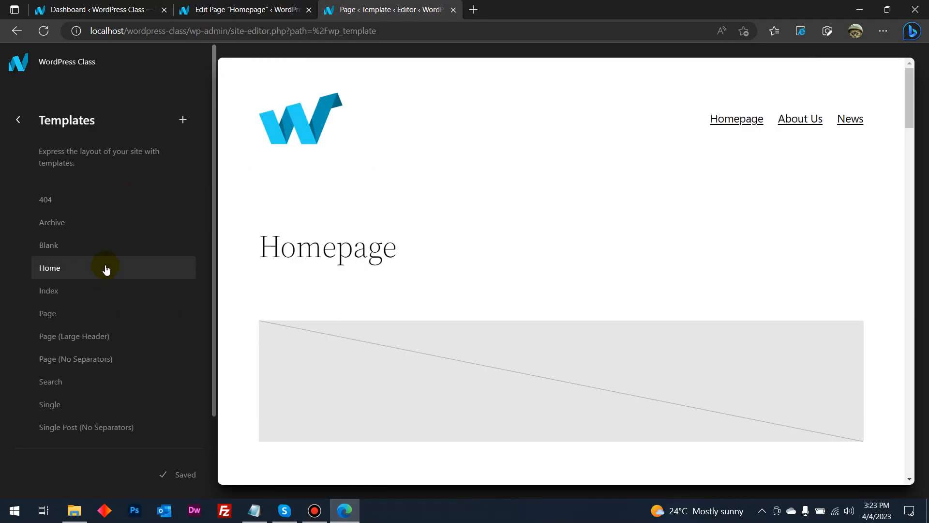
{"action": "left_click", "coordinate": [115, 223]}
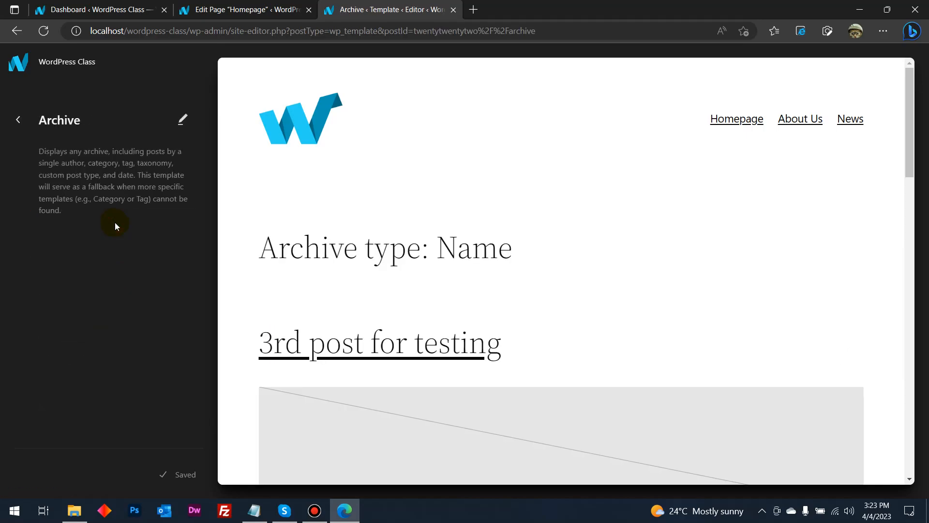
{"action": "left_click", "coordinate": [182, 119]}
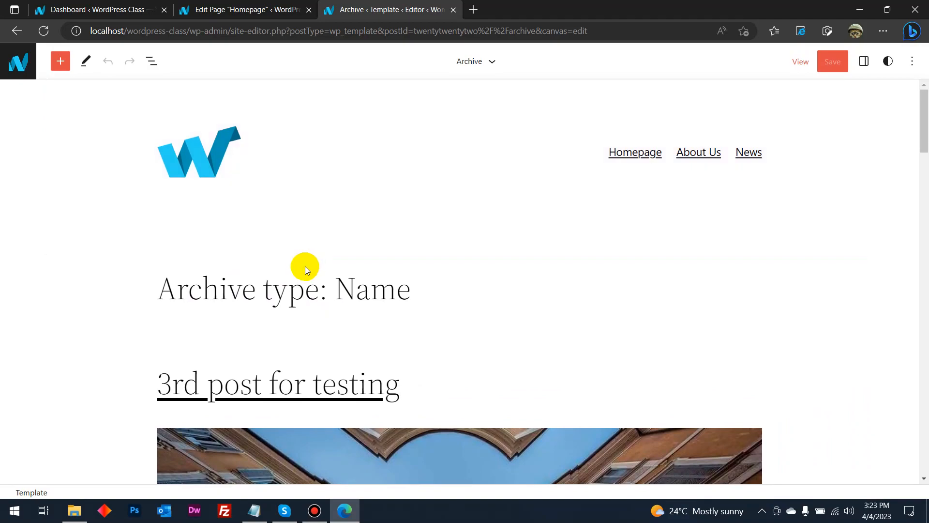
Examine the Archive template's layout, including the post excerpt, post date, empty column and spacer in the post loop.
{"action": "scroll", "coordinate": [305, 266], "scroll_direction": "down", "scroll_amount": 3}
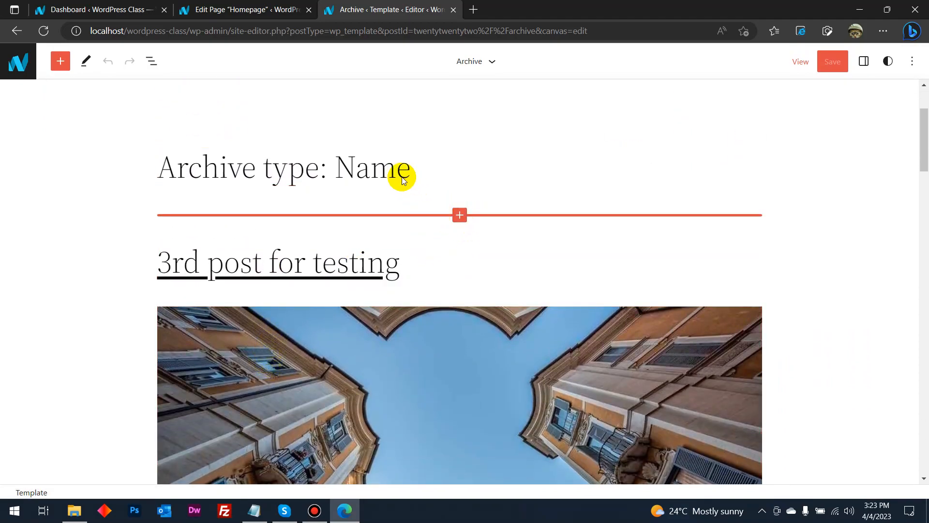
{"action": "scroll", "coordinate": [391, 370], "scroll_direction": "down", "scroll_amount": 5}
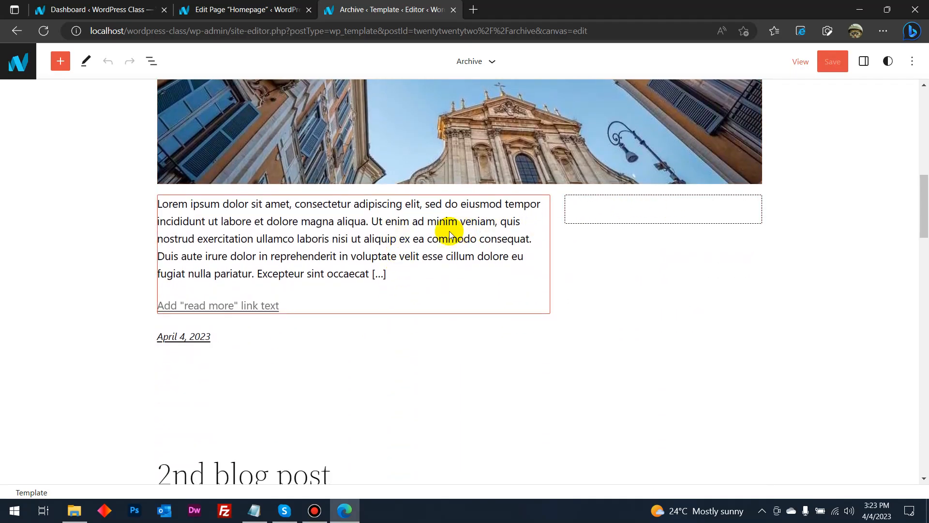
{"action": "left_click", "coordinate": [250, 338]}
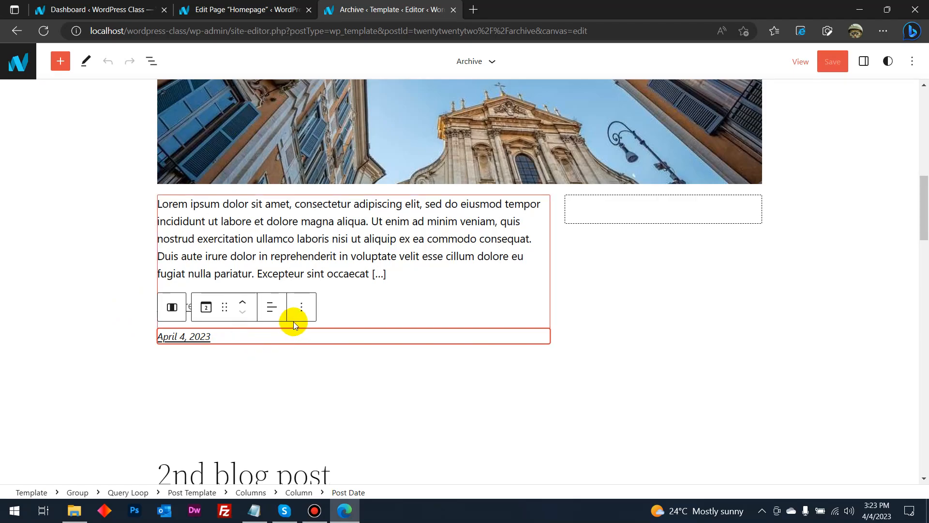
{"action": "left_click_drag", "start_coordinate": [228, 336], "coordinate": [629, 231]}
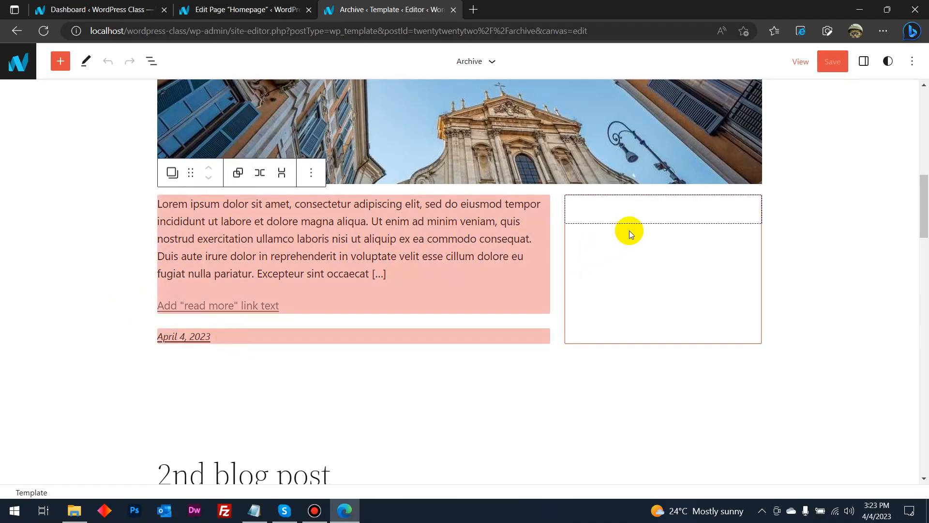
{"action": "left_click", "coordinate": [334, 367]}
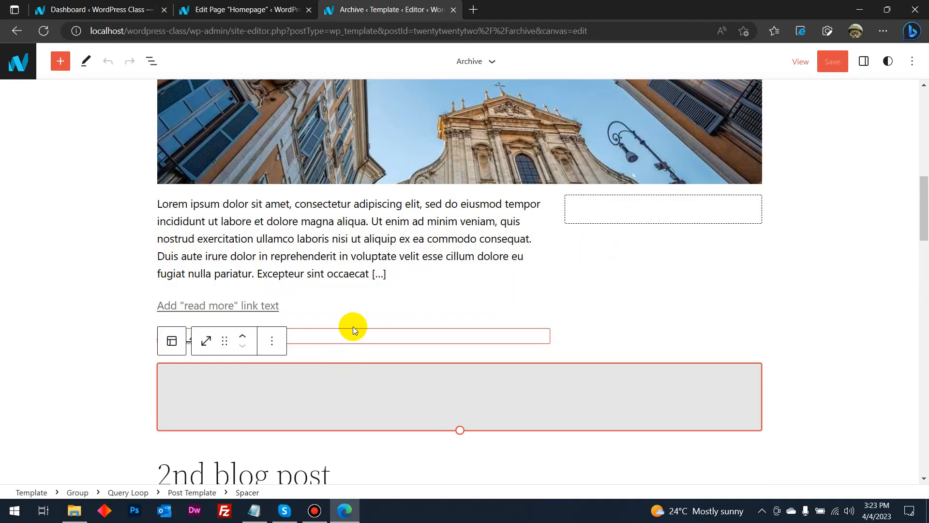
{"action": "scroll", "coordinate": [407, 310], "scroll_direction": "up", "scroll_amount": 10}
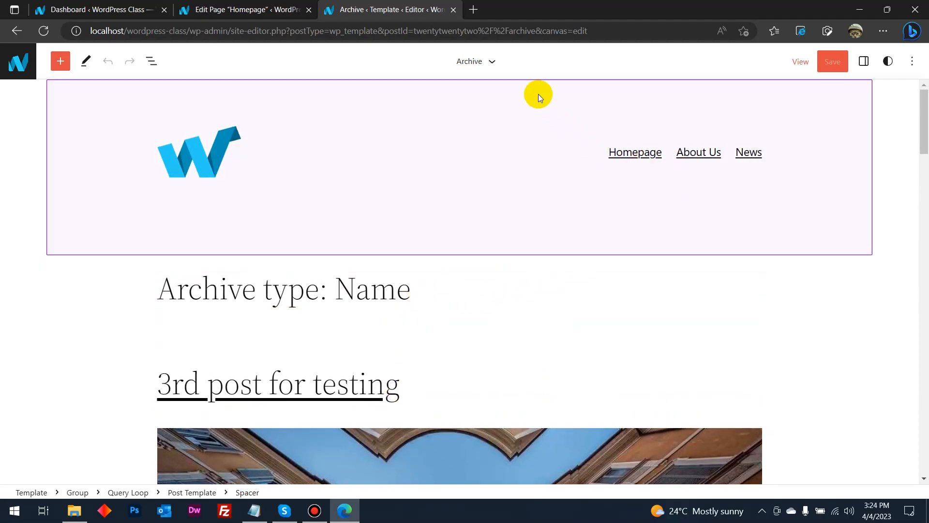
Read the Archive template's description and look through the posts in its post loop.
{"action": "left_click", "coordinate": [494, 62]}
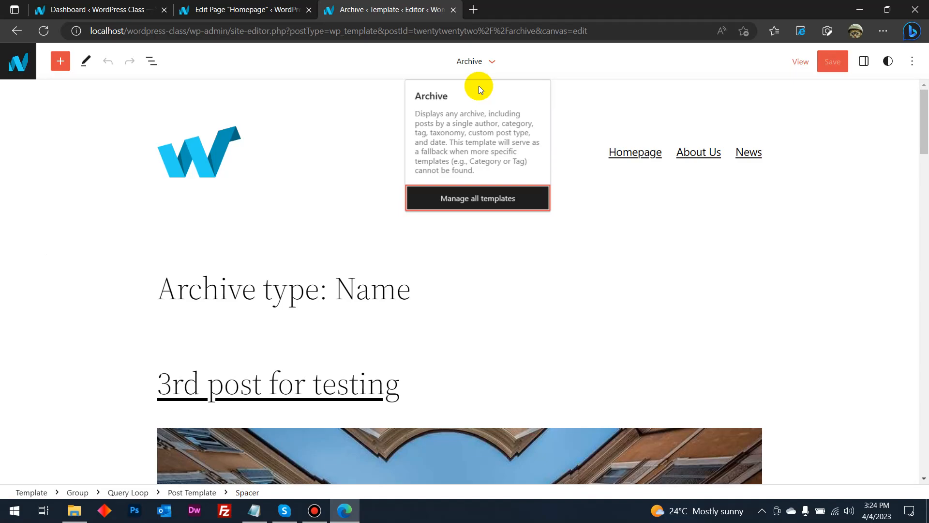
{"action": "left_click", "coordinate": [492, 61]}
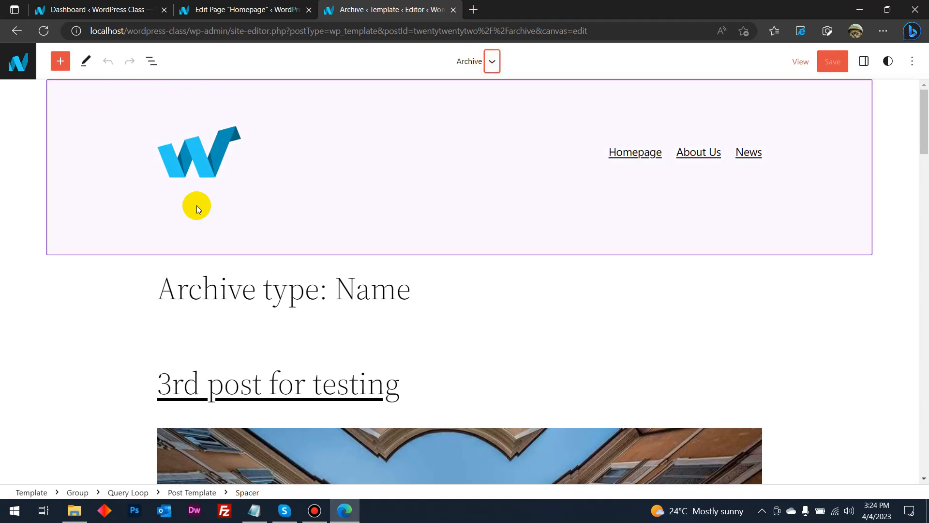
{"action": "scroll", "coordinate": [196, 206], "scroll_direction": "down", "scroll_amount": 20}
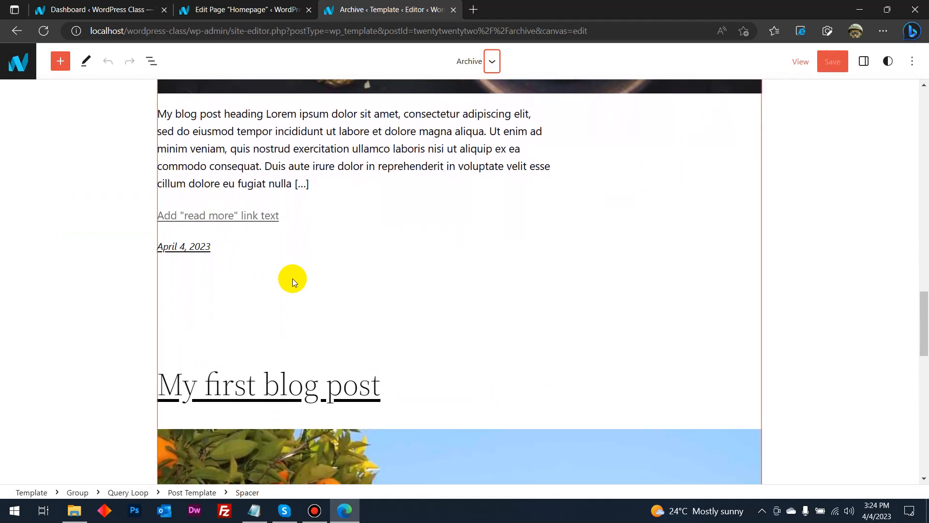
{"action": "left_click", "coordinate": [286, 277]}
{"action": "scroll", "coordinate": [290, 284], "scroll_direction": "down", "scroll_amount": 15}
{"action": "scroll", "coordinate": [287, 286], "scroll_direction": "up", "scroll_amount": 8}
{"action": "scroll", "coordinate": [286, 289], "scroll_direction": "up", "scroll_amount": 12}
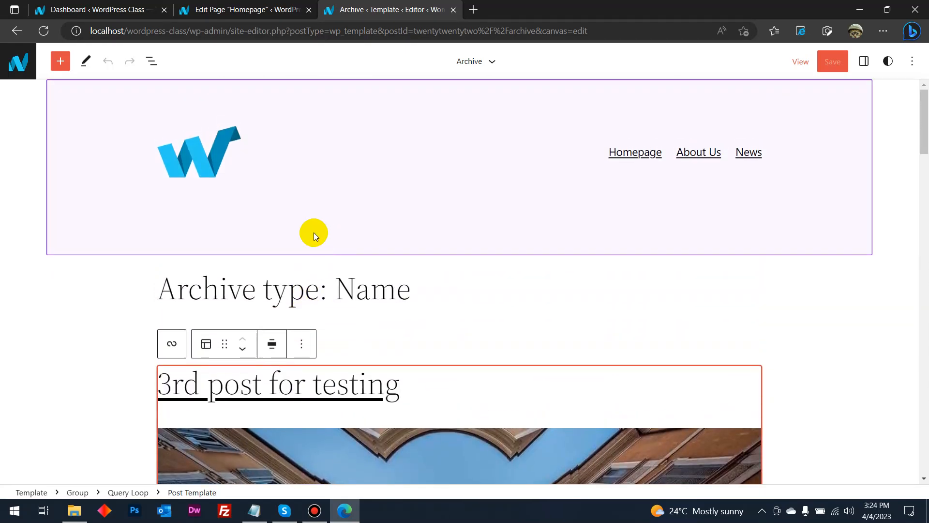
Leave the site editor and open the live homepage of WordPress Class.
{"action": "left_click", "coordinate": [18, 63]}
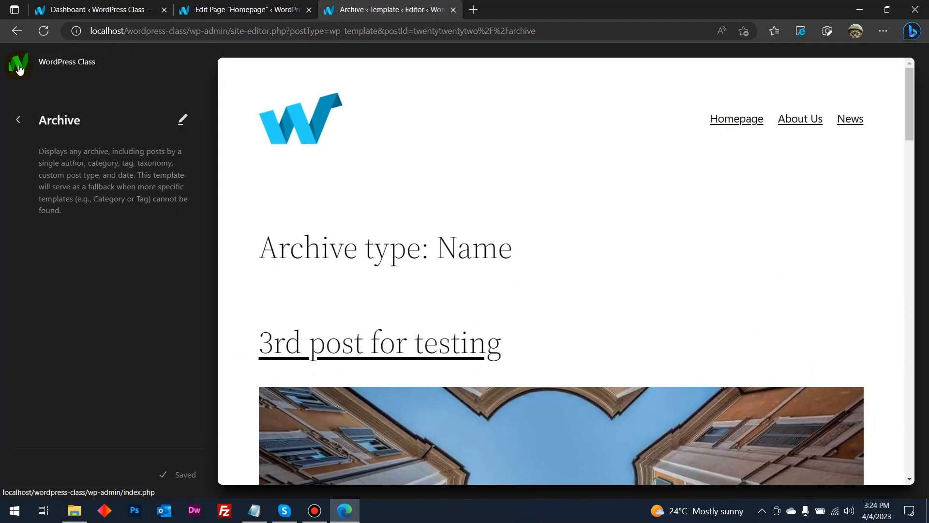
{"action": "left_click", "coordinate": [19, 69]}
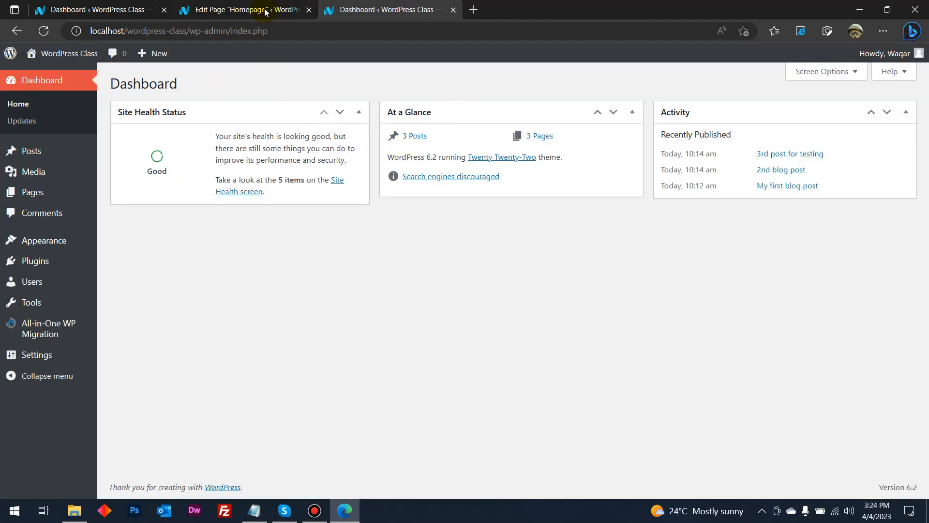
{"action": "left_click", "coordinate": [49, 74]}
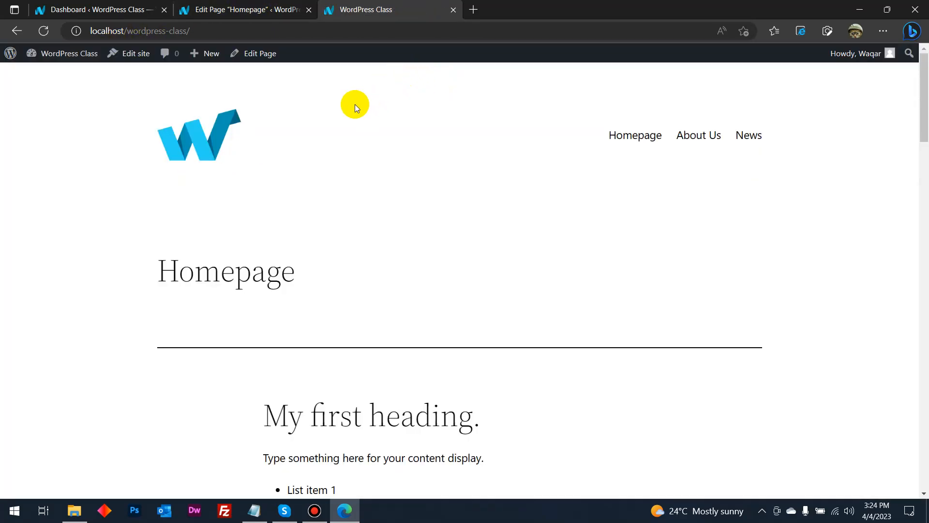
Open the live News page and review its header and the titles, images, excerpts and dates of its posts.
{"action": "left_click", "coordinate": [737, 141]}
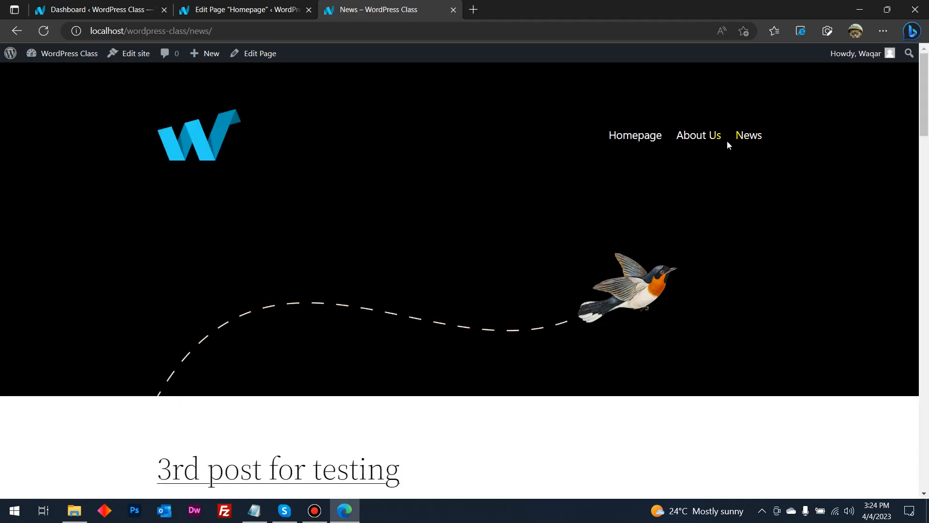
{"action": "scroll", "coordinate": [466, 210], "scroll_direction": "down", "scroll_amount": 15}
{"action": "scroll", "coordinate": [466, 210], "scroll_direction": "up", "scroll_amount": 13}
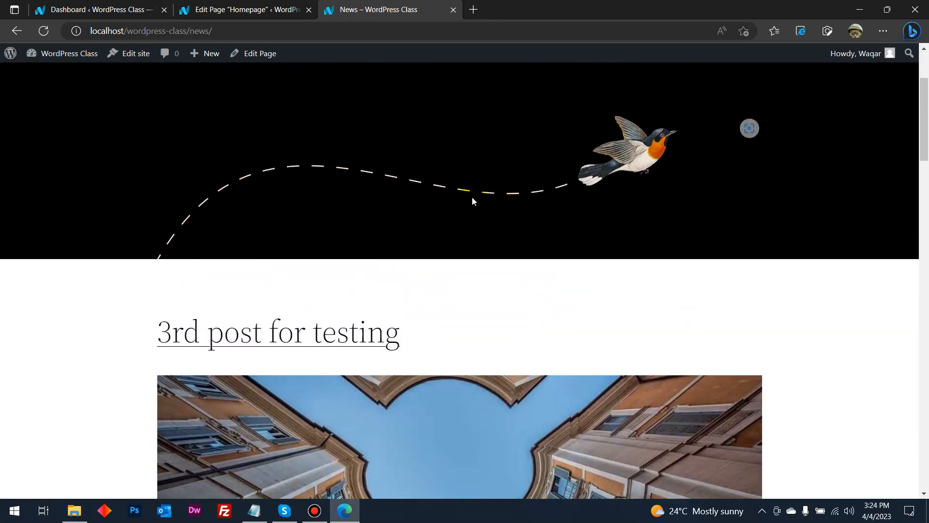
{"action": "scroll", "coordinate": [460, 234], "scroll_direction": "down", "scroll_amount": 10}
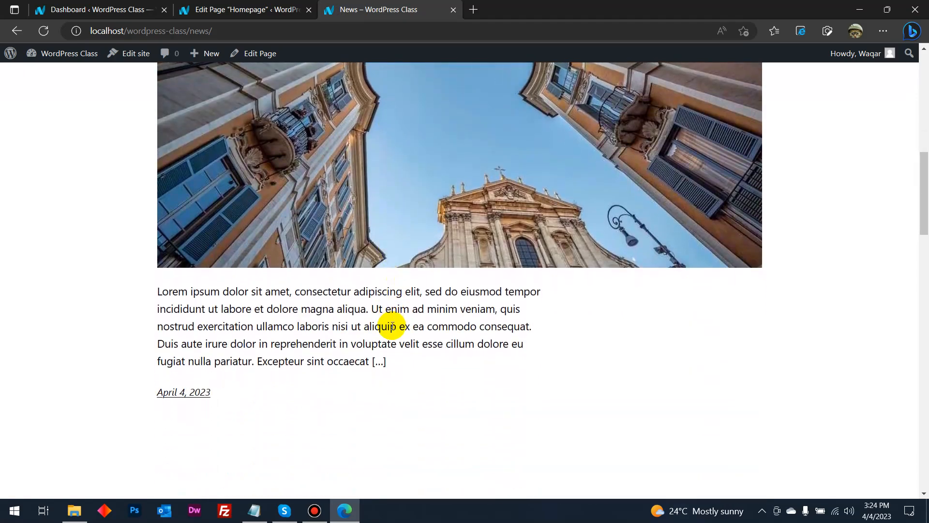
{"action": "scroll", "coordinate": [467, 341], "scroll_direction": "down", "scroll_amount": 10}
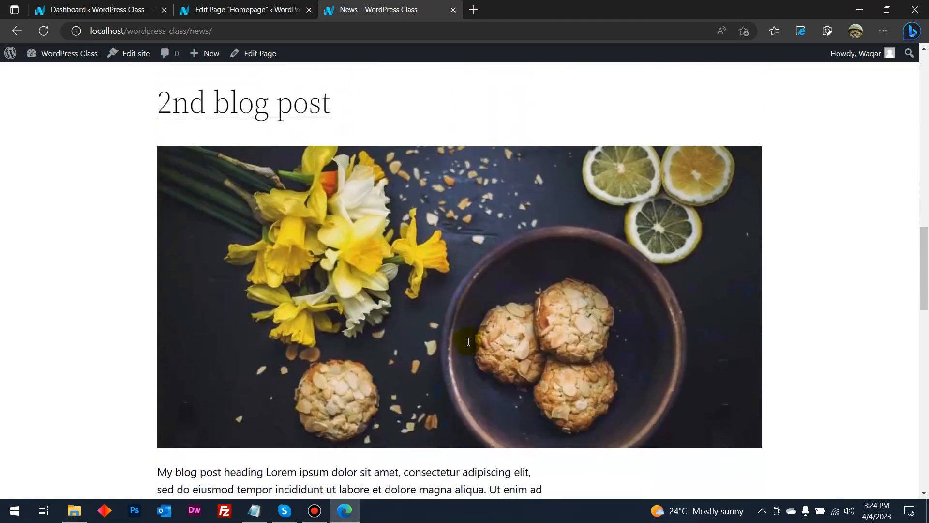
{"action": "scroll", "coordinate": [466, 339], "scroll_direction": "up", "scroll_amount": 20}
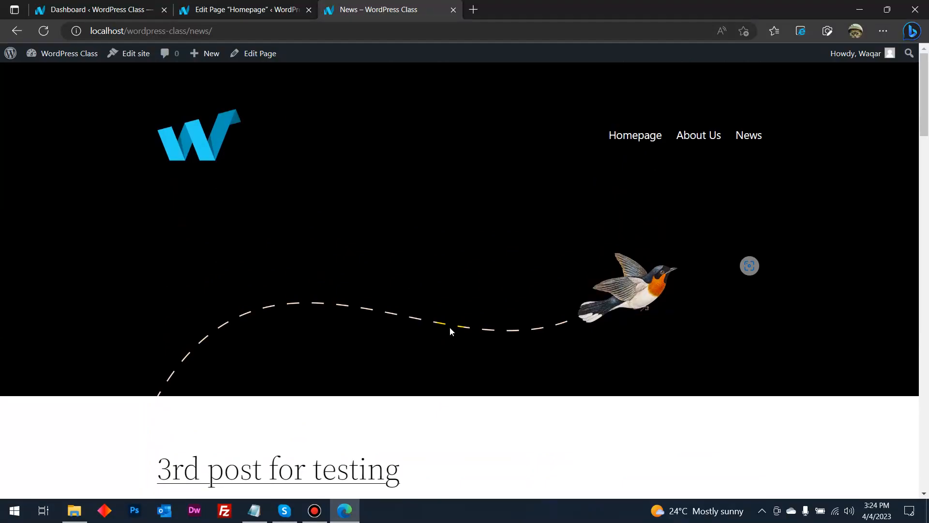
Leave the Homepage editor and open the list of all posts in the WordPress admin.
{"action": "left_click", "coordinate": [239, 9]}
{"action": "mouse_move", "coordinate": [45, 125]}
{"action": "mouse_move", "coordinate": [34, 107]}
{"action": "left_click", "coordinate": [120, 108]}
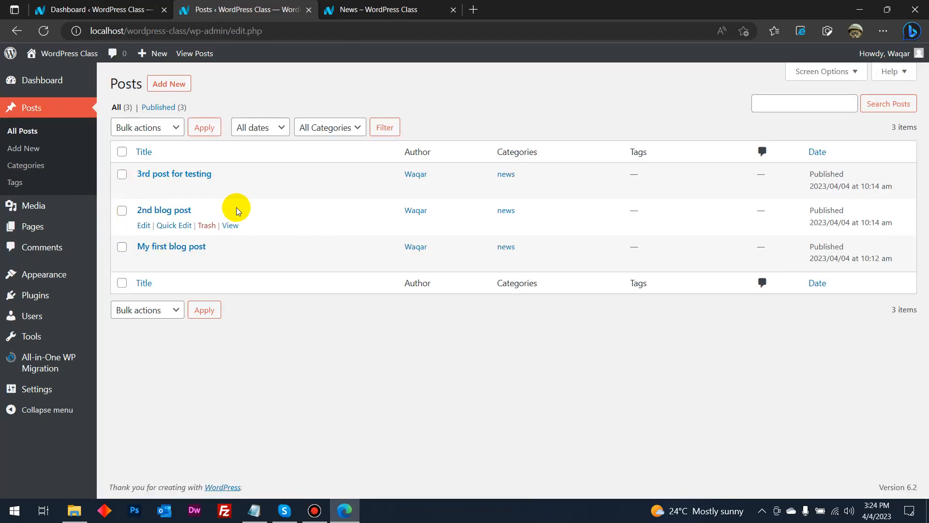
Switch to Draft.txt in Notepad, highlight all four site-building methods for review, and return to the browser.
{"action": "left_click", "coordinate": [254, 510]}
{"action": "left_click", "coordinate": [377, 334]}
{"action": "left_click_drag", "start_coordinate": [564, 293], "coordinate": [190, 257]}
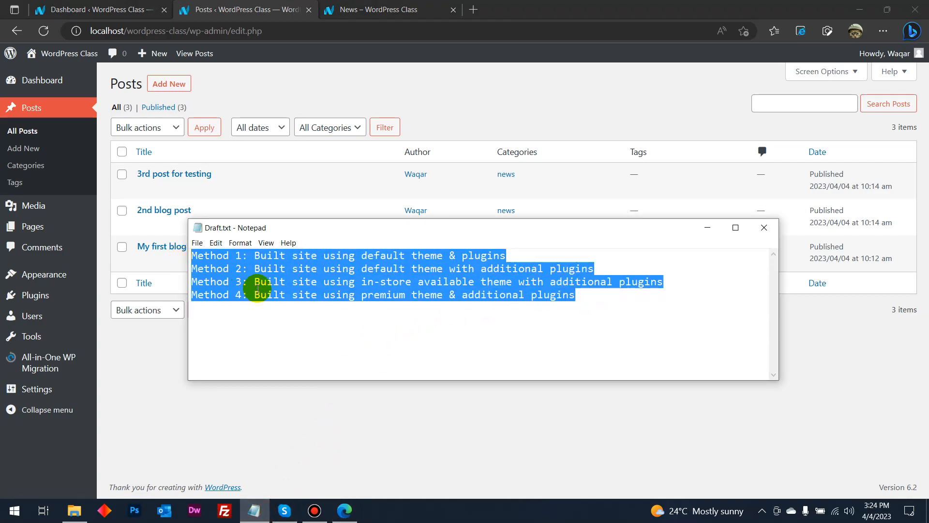
{"action": "left_click", "coordinate": [438, 89]}
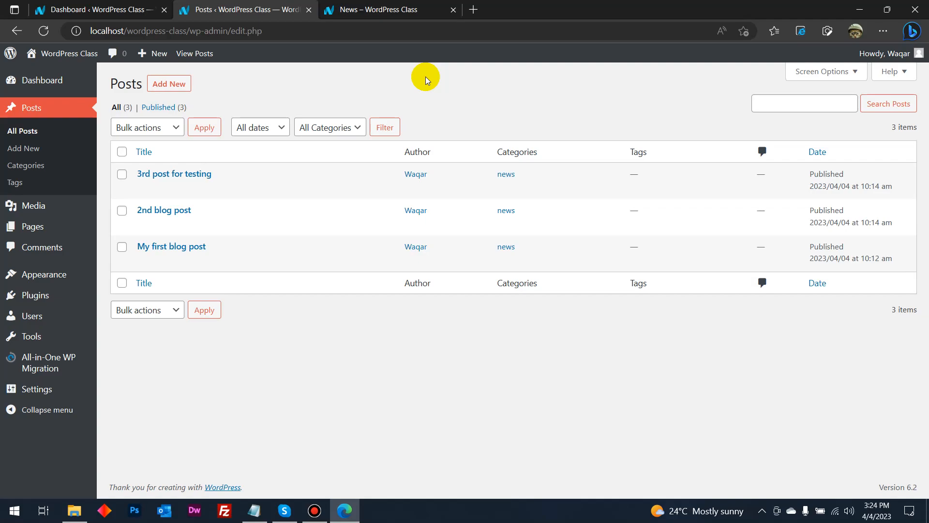
Switch back to Draft.txt in Notepad and highlight the Method 2 text about the default theme with additional plugins.
{"action": "left_click", "coordinate": [254, 510]}
{"action": "left_click", "coordinate": [356, 268]}
{"action": "left_click", "coordinate": [182, 269]}
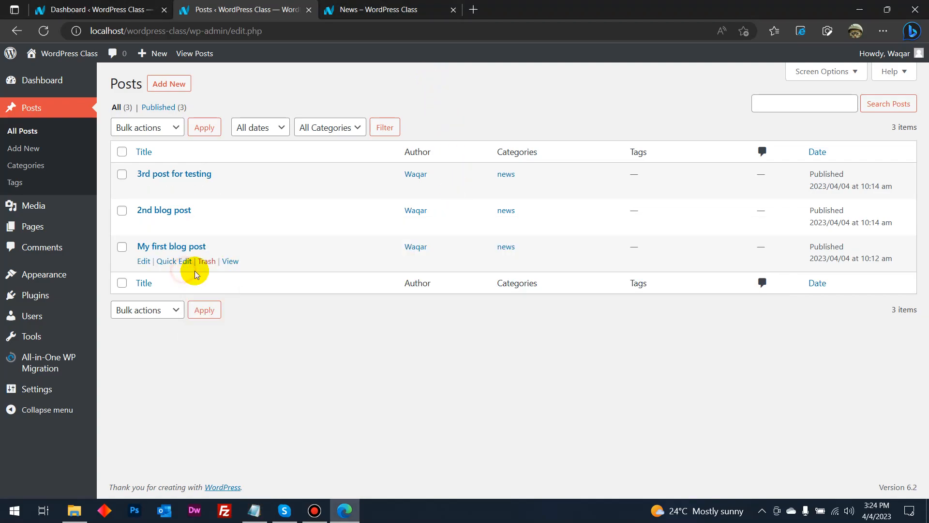
{"action": "left_click", "coordinate": [264, 518]}
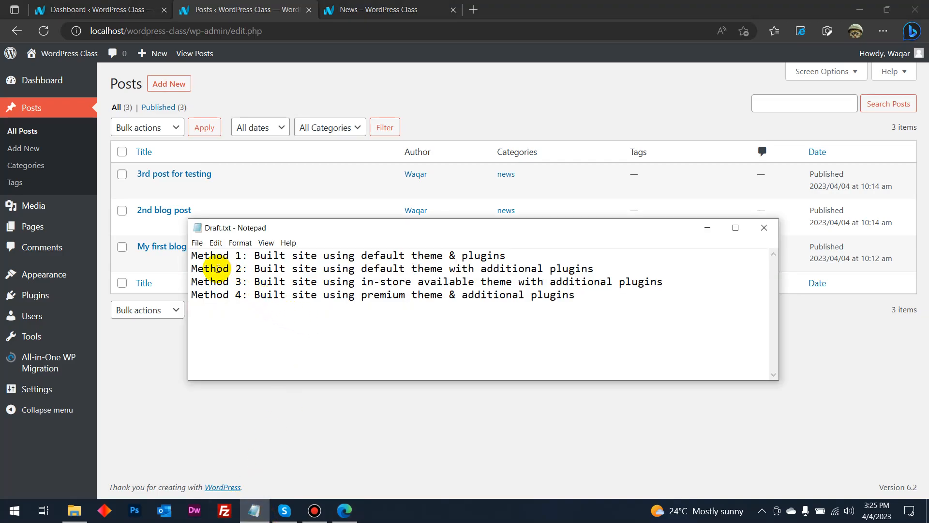
{"action": "left_click_drag", "start_coordinate": [248, 268], "coordinate": [601, 262]}
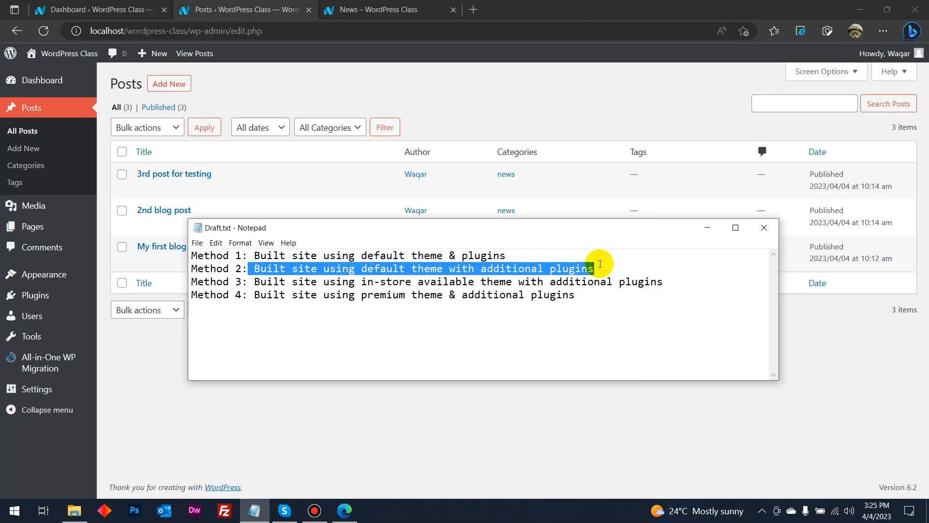
{"action": "left_click", "coordinate": [598, 266]}
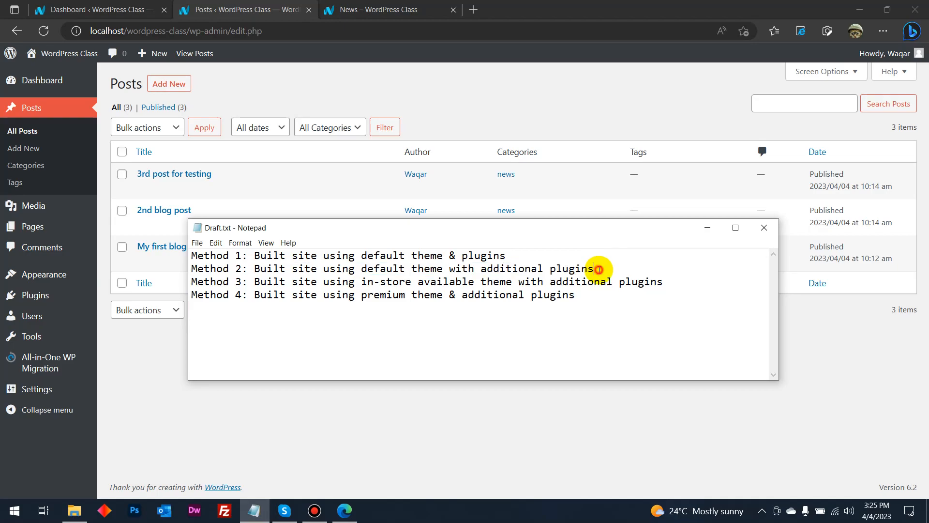